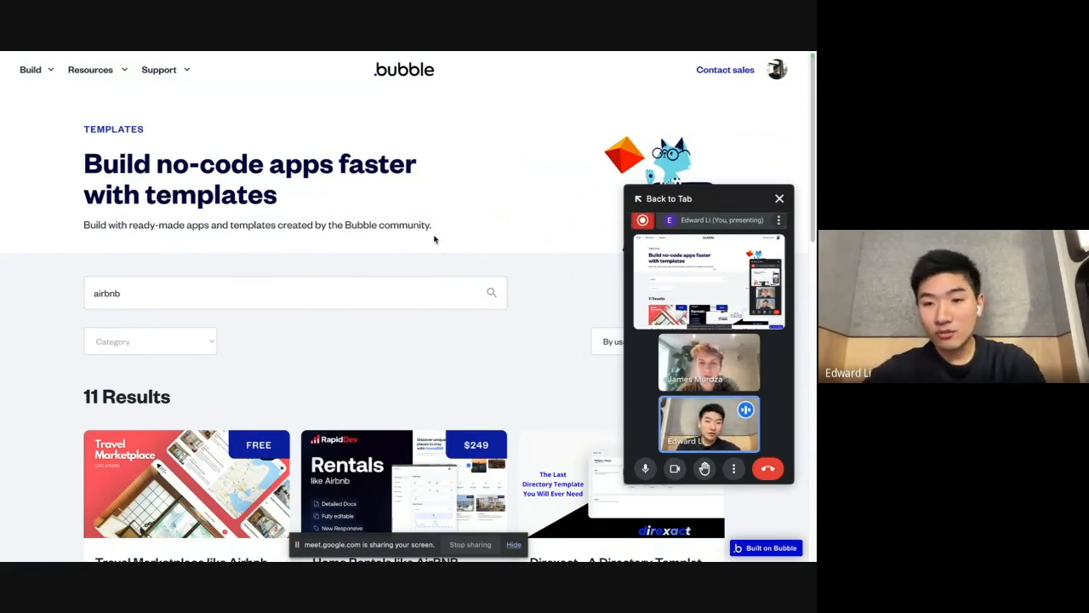
Step: Open the Airbnb website in a new browser tab
mouse_move(2, 223)
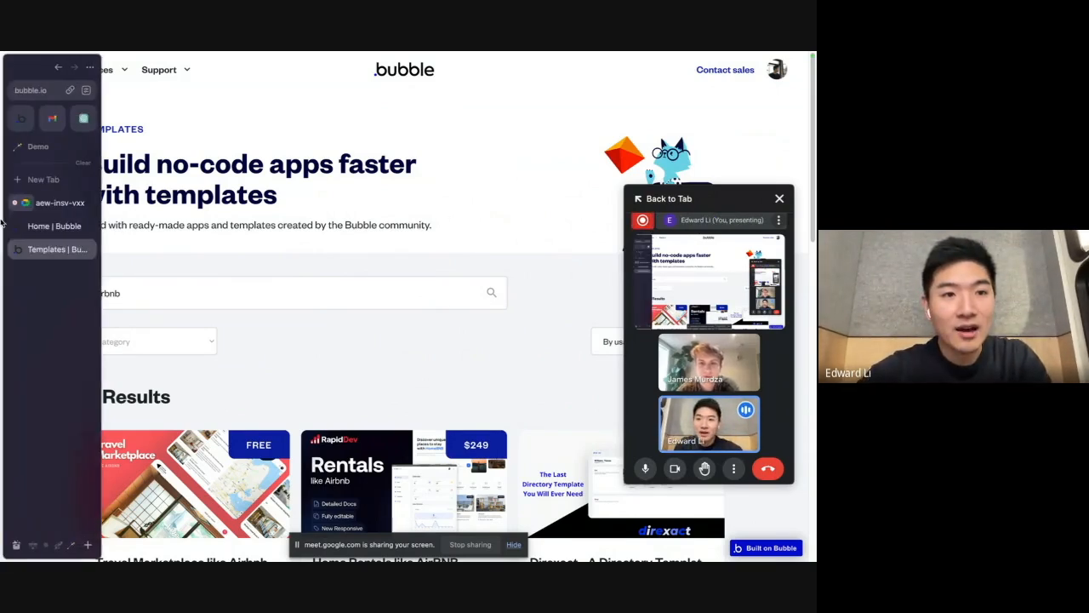
left_click(43, 179)
type("airbnb")
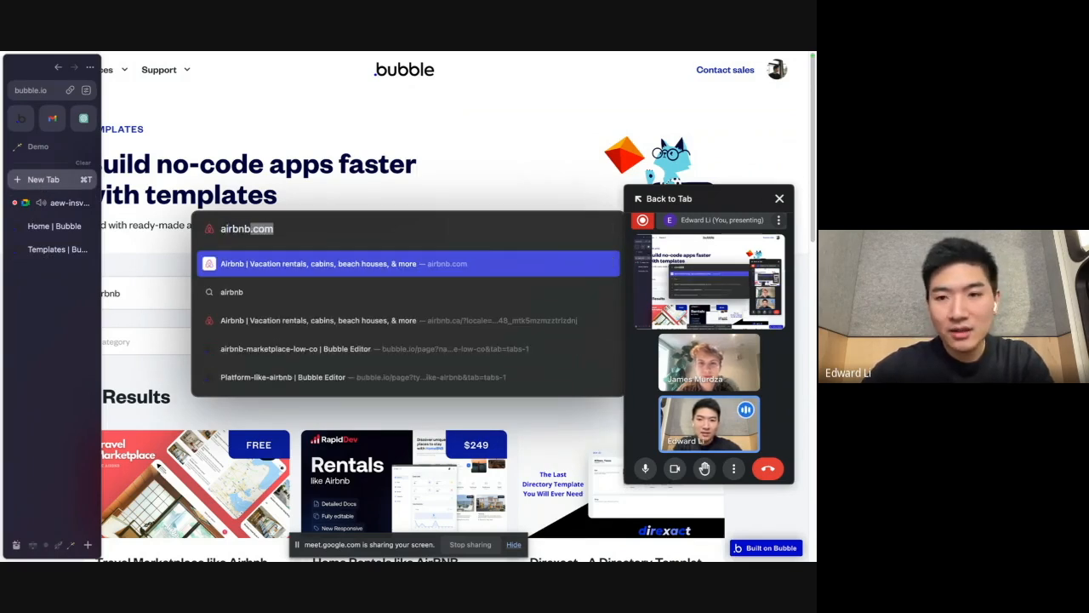
key("Return")
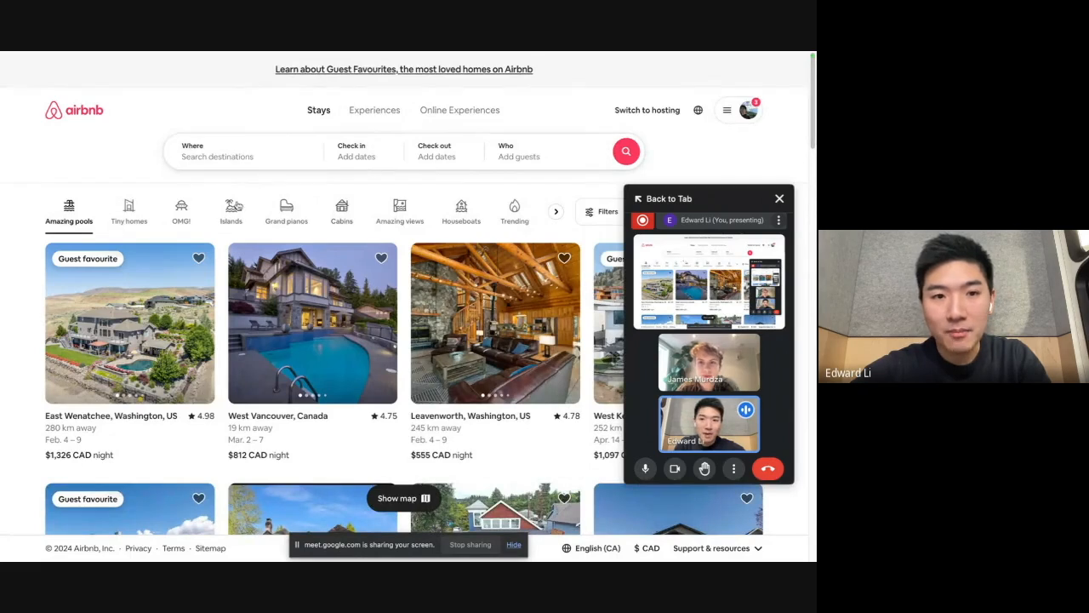
Step: Open the wishlist chooser for the East Wenatchee listing, look through the saved wishlists, and close it without saving
left_click(198, 259)
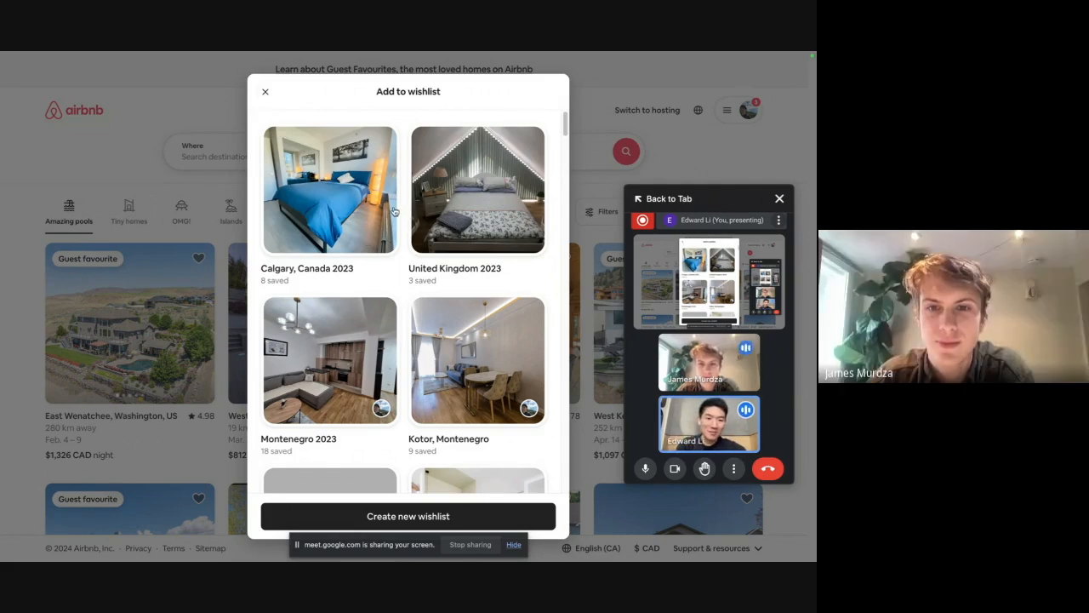
scroll(394, 212, "down", 1)
scroll(395, 212, "down", 2)
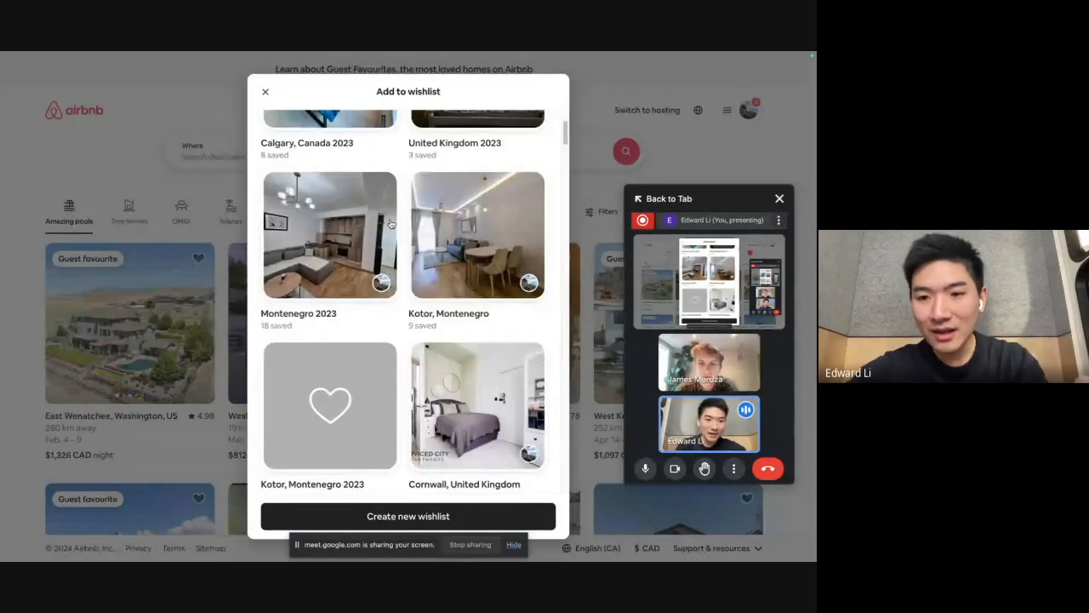
scroll(379, 198, "down", 1)
left_click(265, 91)
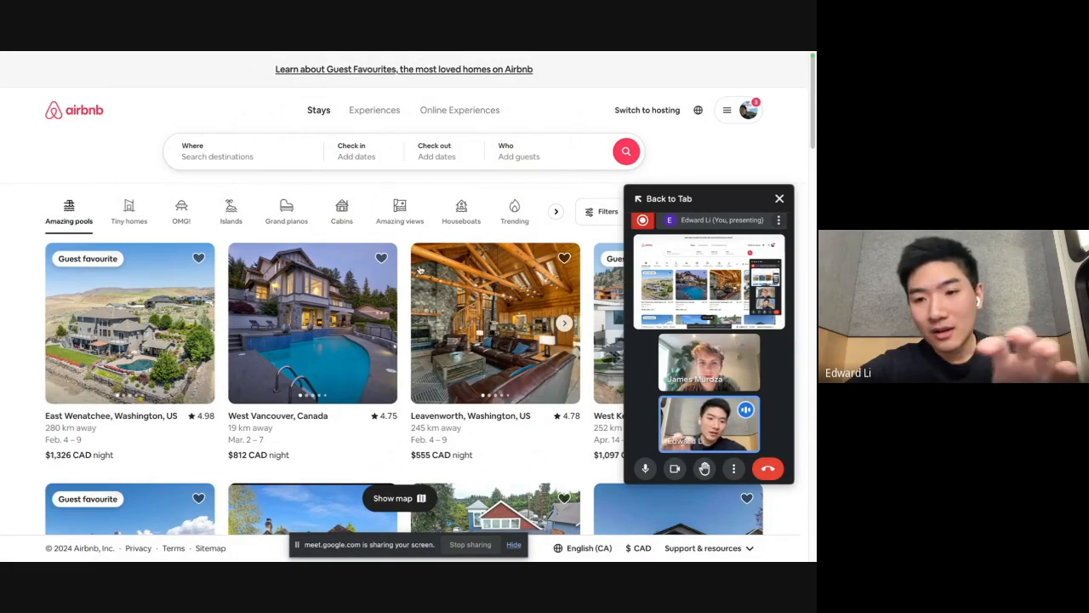
Step: Return to the Bubble template marketplace and search the templates again for "airbnb"
mouse_move(2, 245)
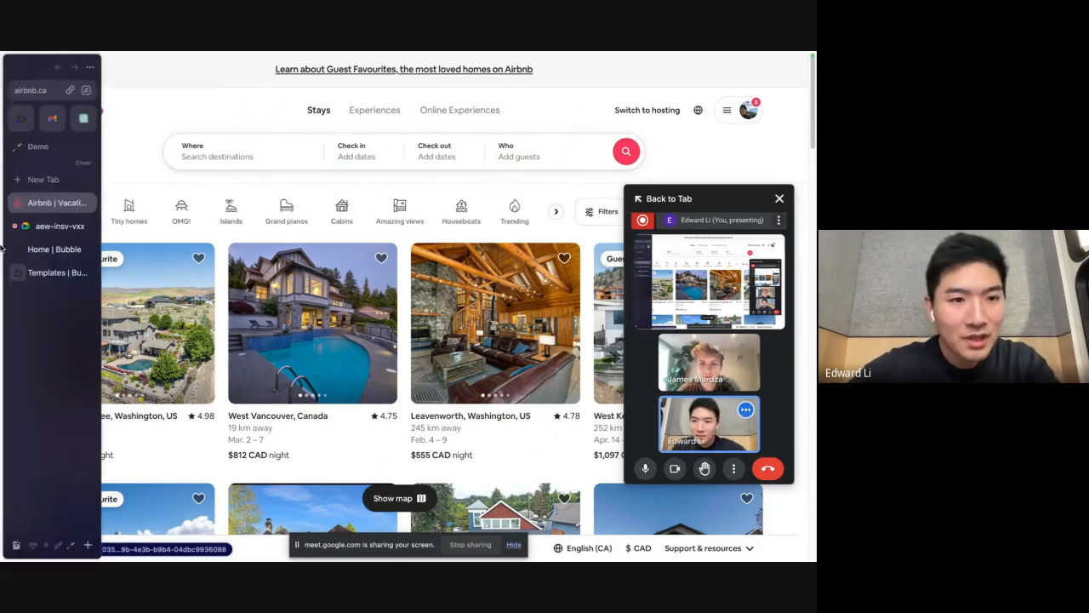
left_click(53, 249)
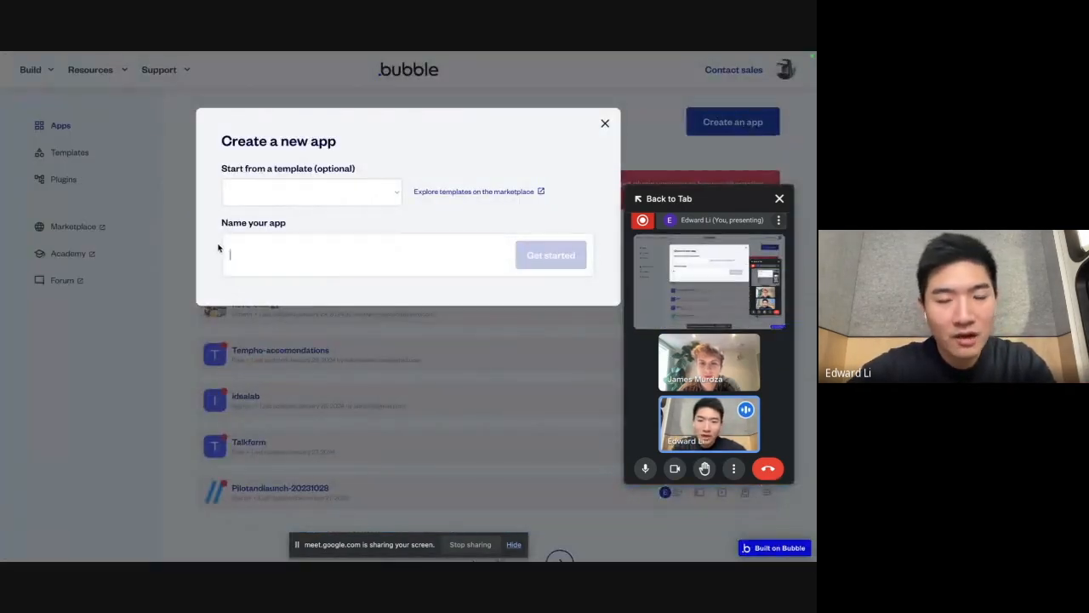
mouse_move(1, 303)
left_click(51, 270)
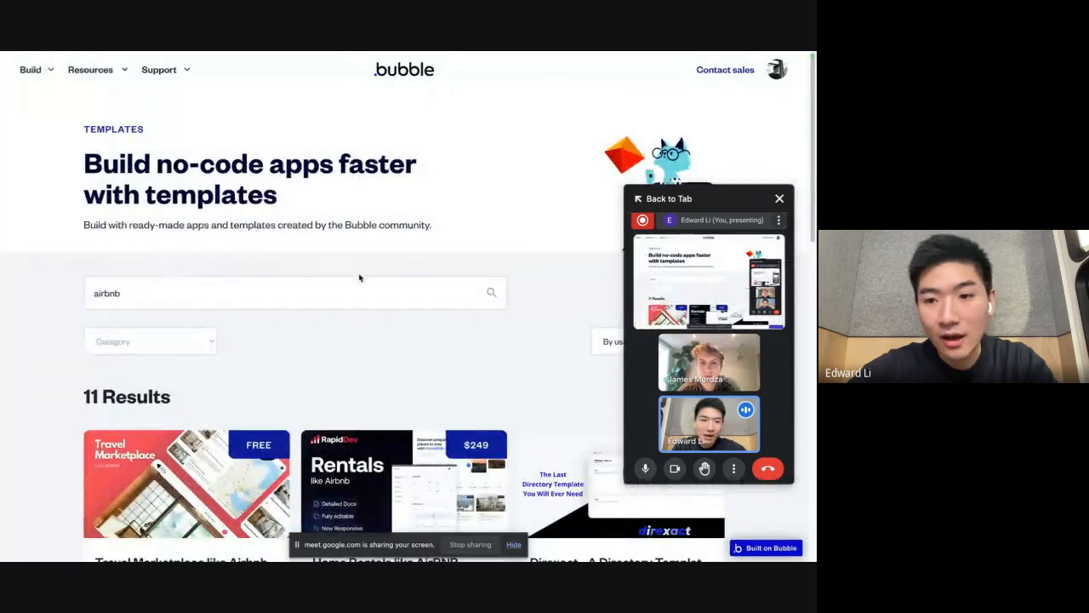
scroll(353, 268, "down", 1)
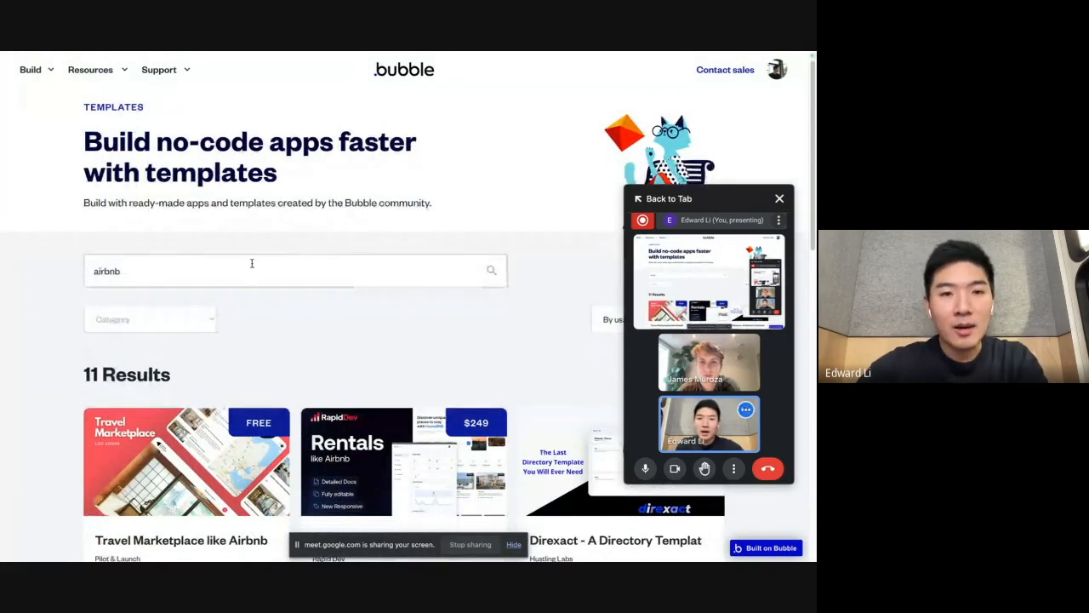
double_click(250, 263)
key("BackSpace")
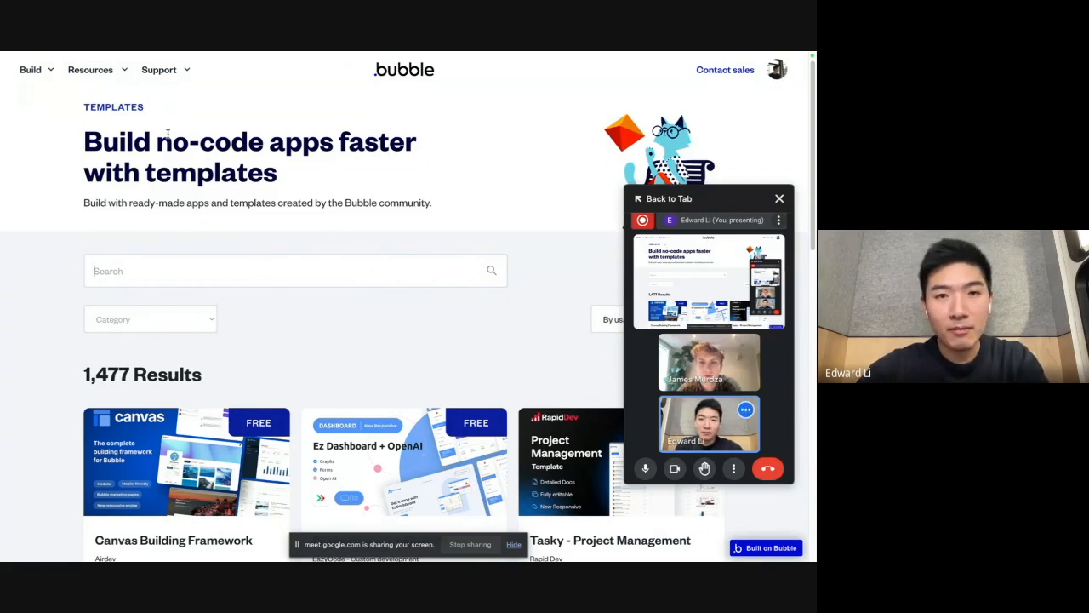
type("airbnb")
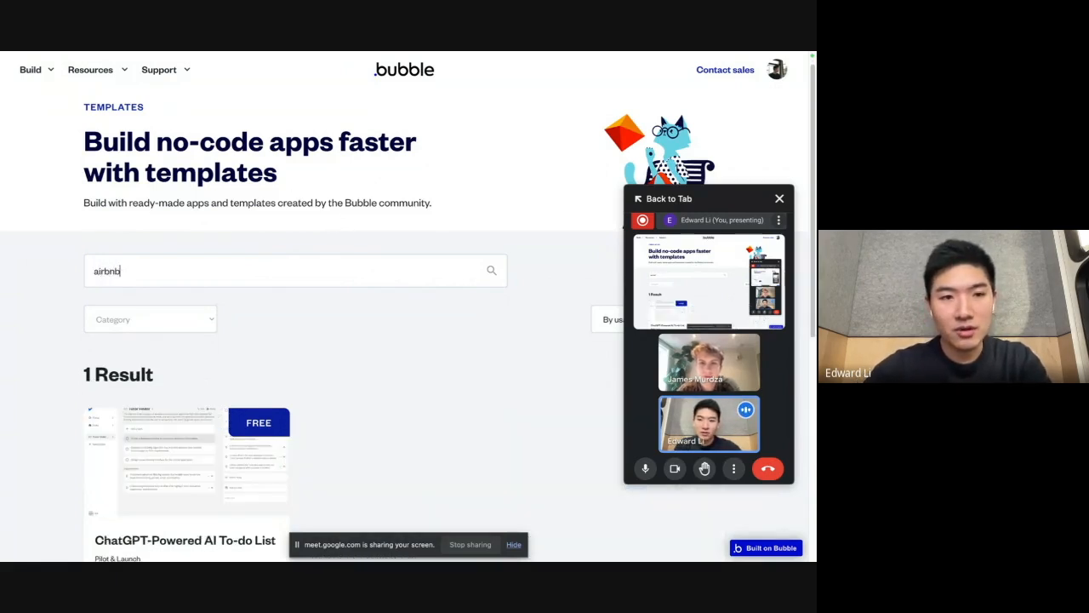
scroll(468, 151, "down", 2)
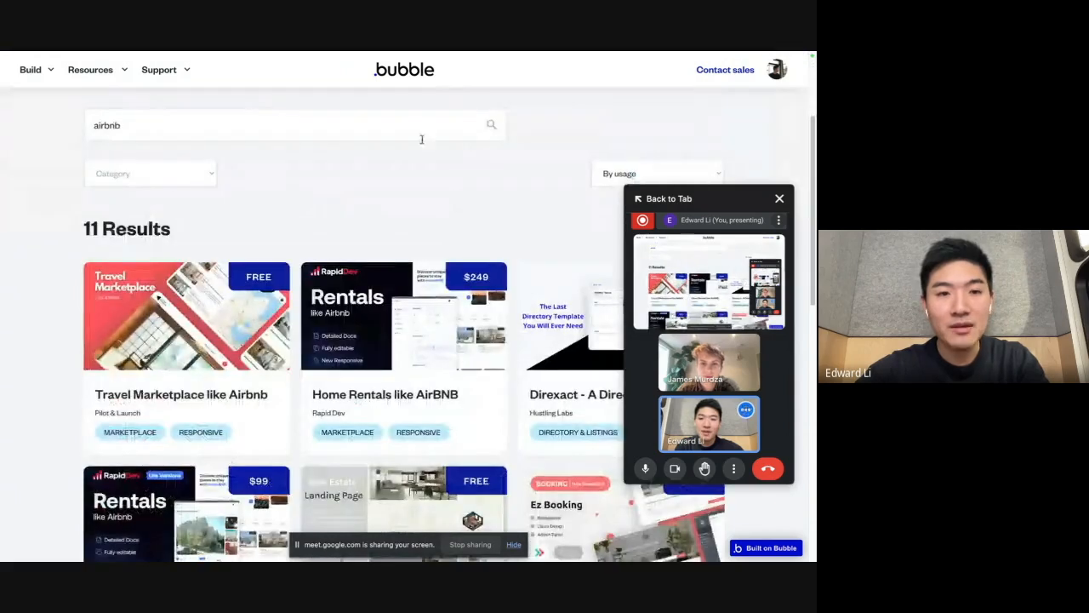
Step: Open the details page of the free Travel Marketplace like Airbnb template
mouse_move(134, 318)
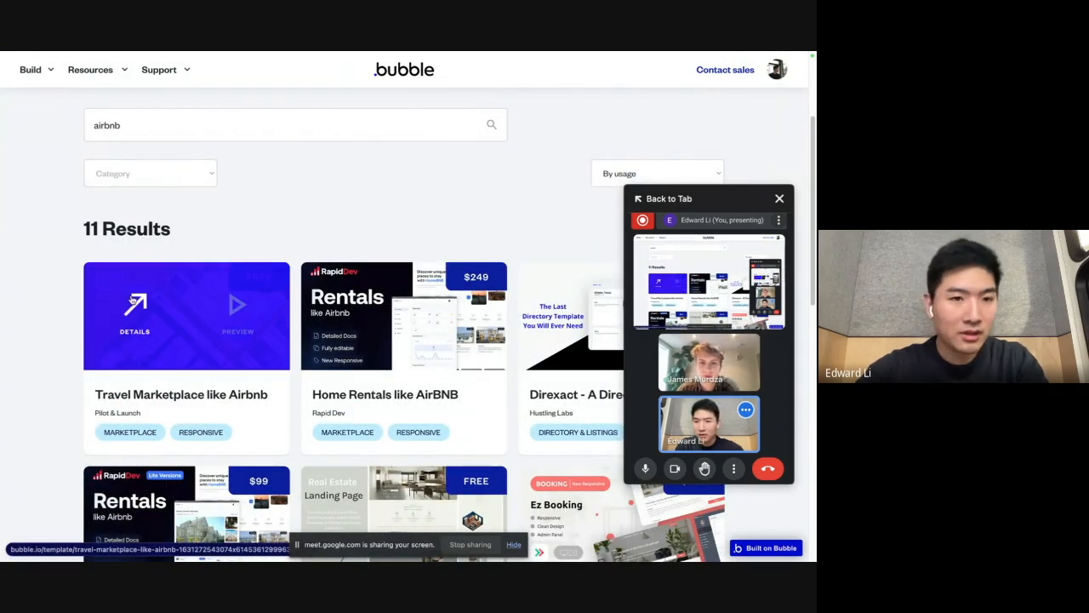
scroll(132, 308, "down", 1)
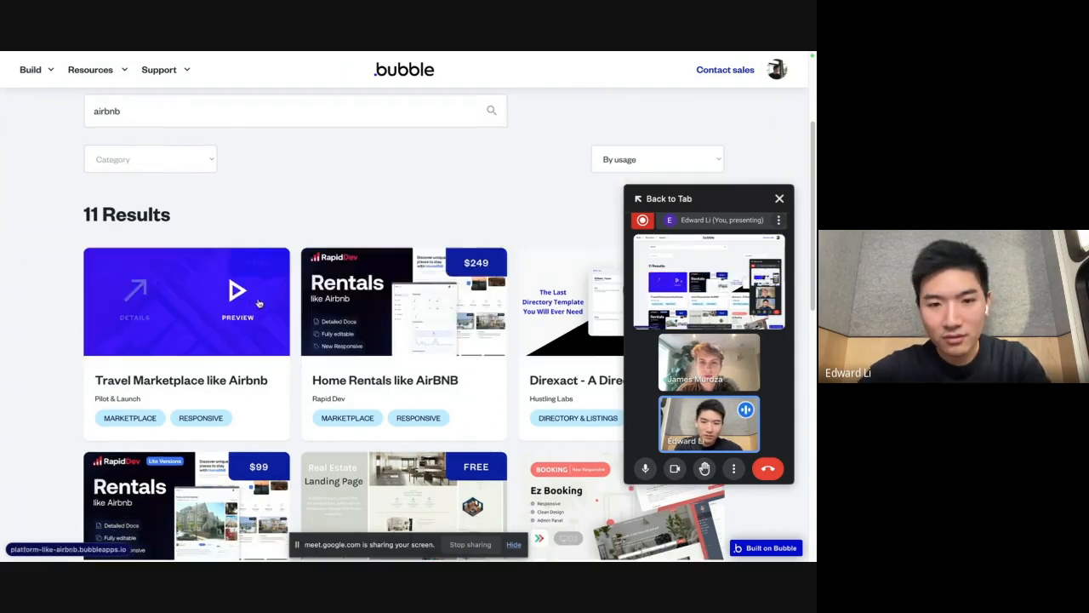
left_click(134, 305)
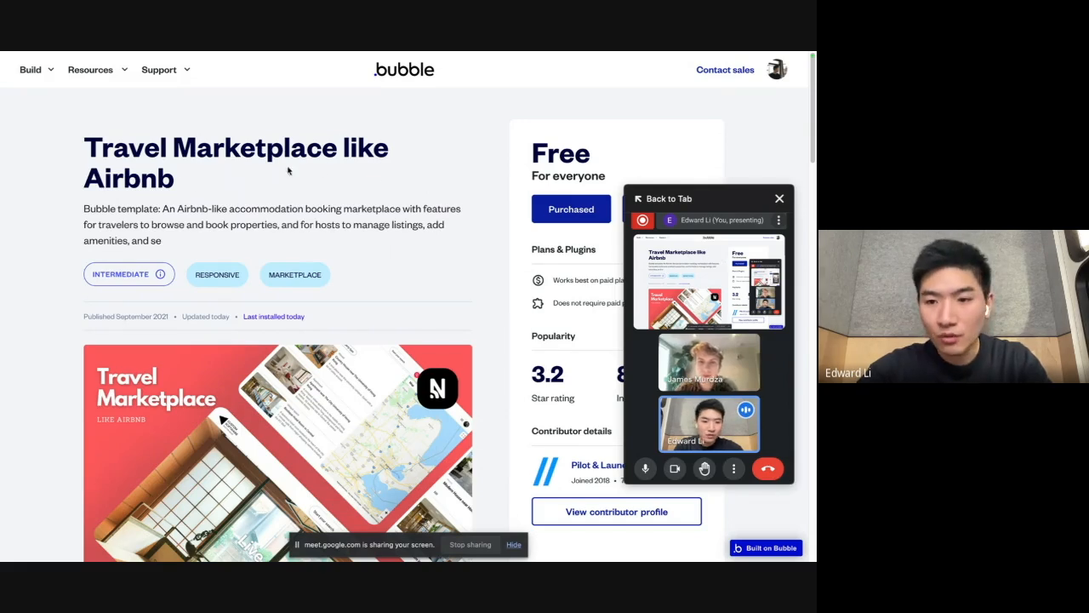
Step: Go back to the new app dialog on the Bubble home page and choose Travel Marketplace like Airbnb as the starting template
mouse_move(0, 221)
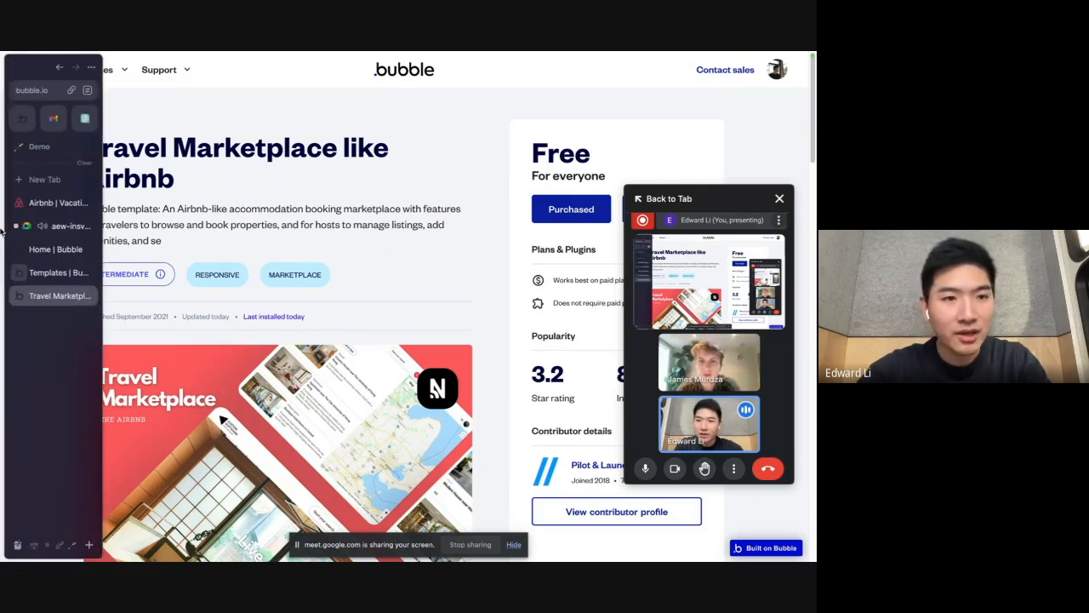
left_click(51, 271)
left_click(50, 252)
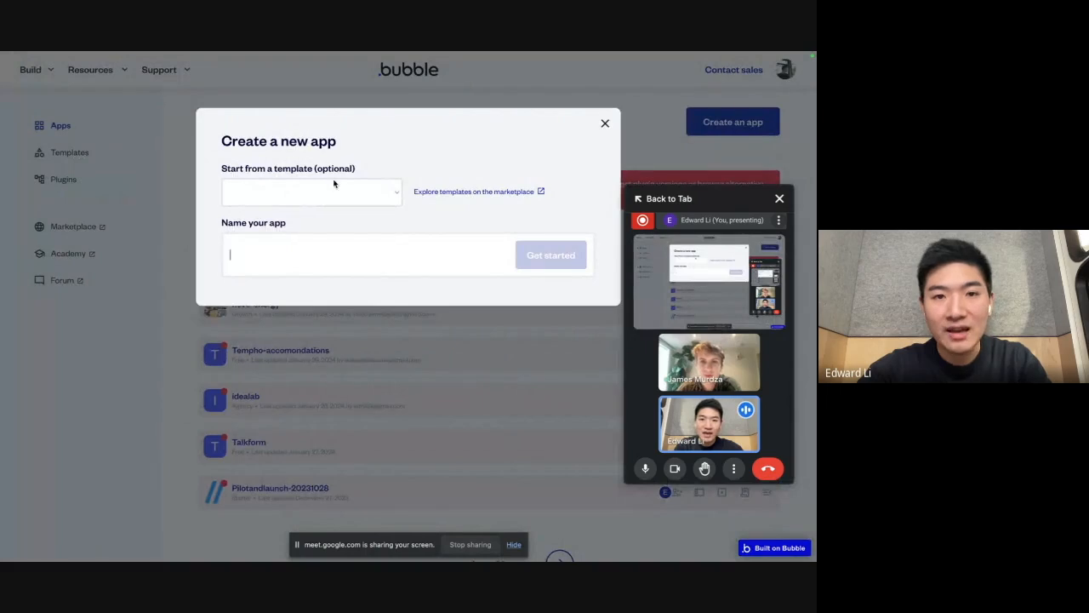
left_click(321, 185)
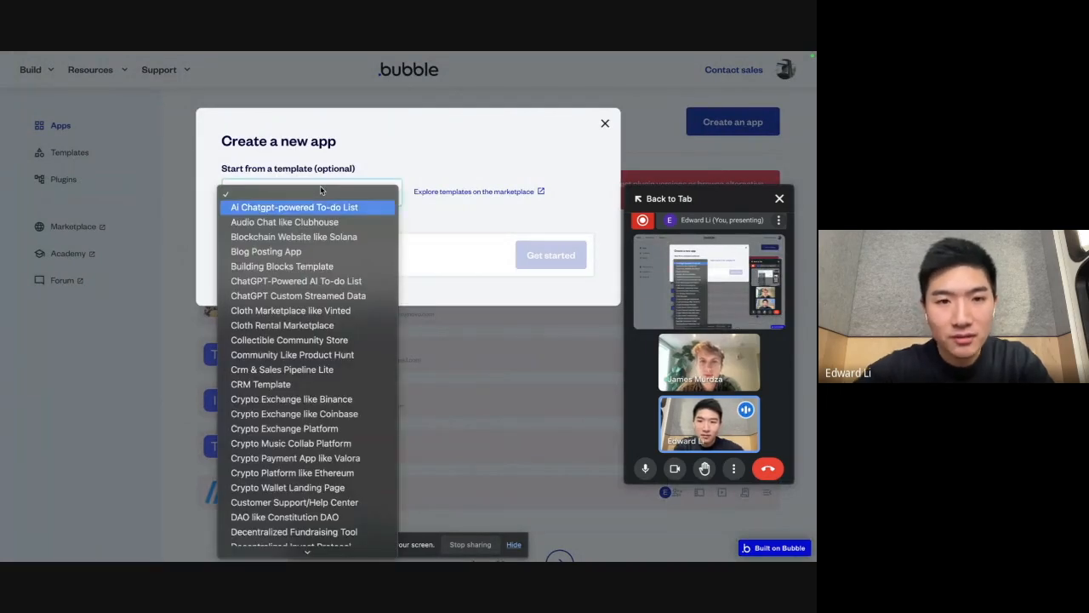
scroll(327, 289, "down", 10)
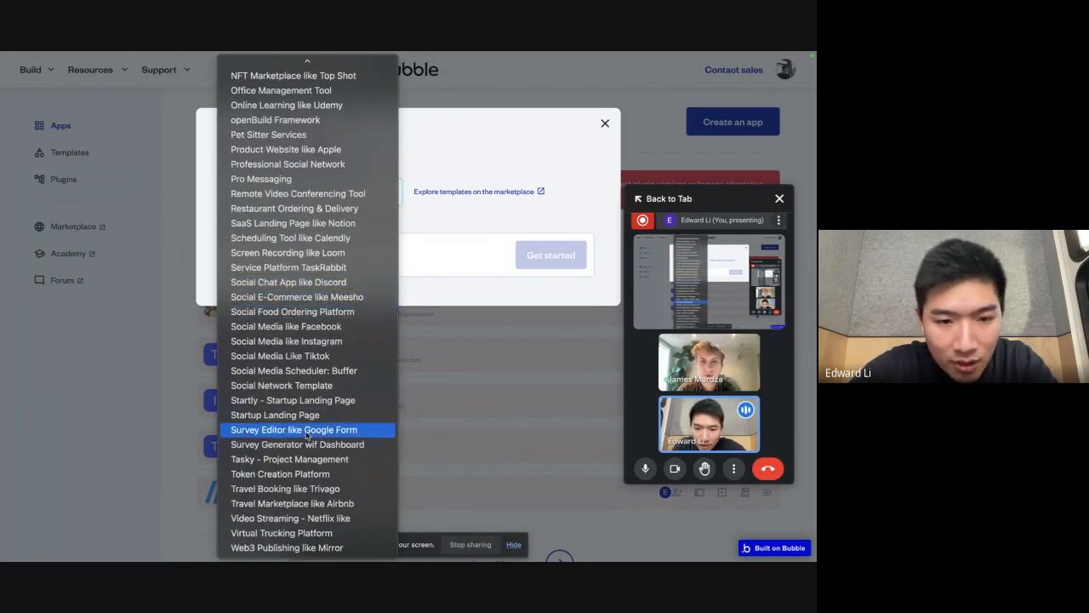
left_click(306, 504)
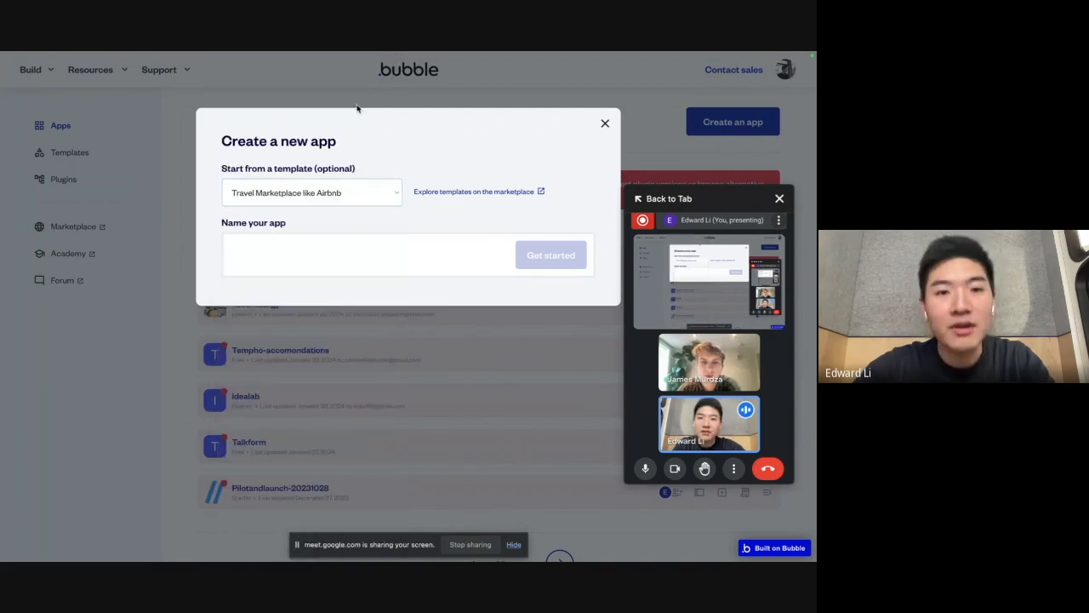
Step: Name the app airbnb-demo-20240130, create it with the basic features, and skip the application assistant
left_click(312, 251)
type("airbnb-demo-20240130")
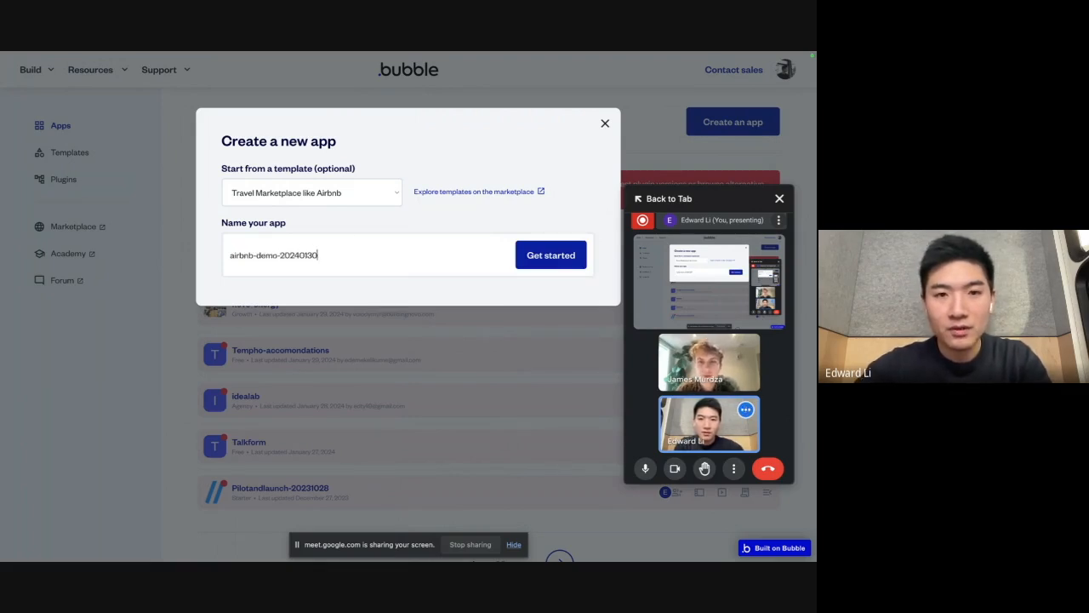
left_click(547, 260)
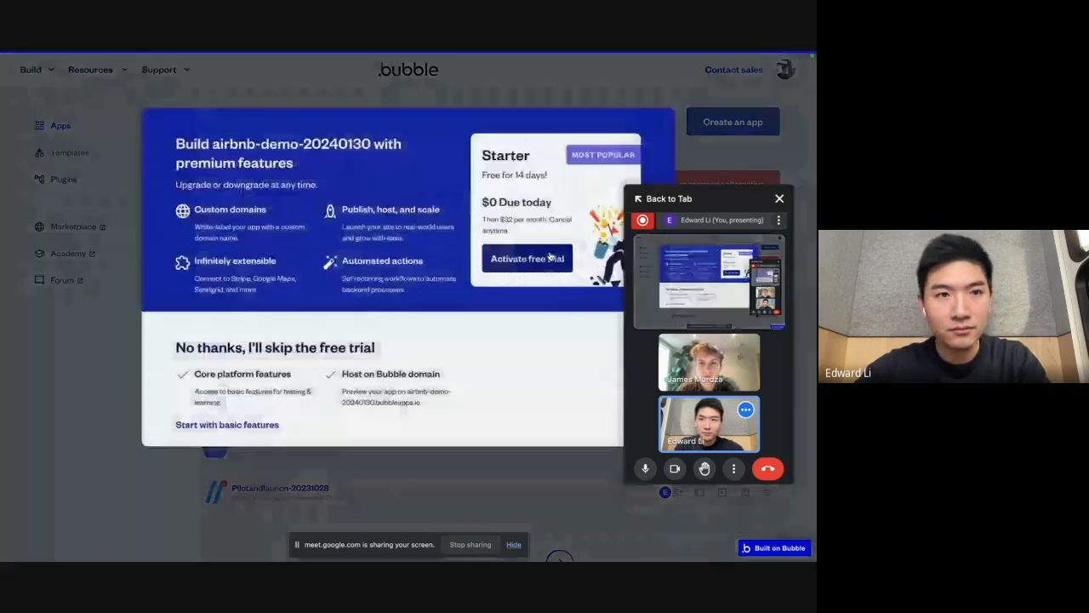
left_click(237, 424)
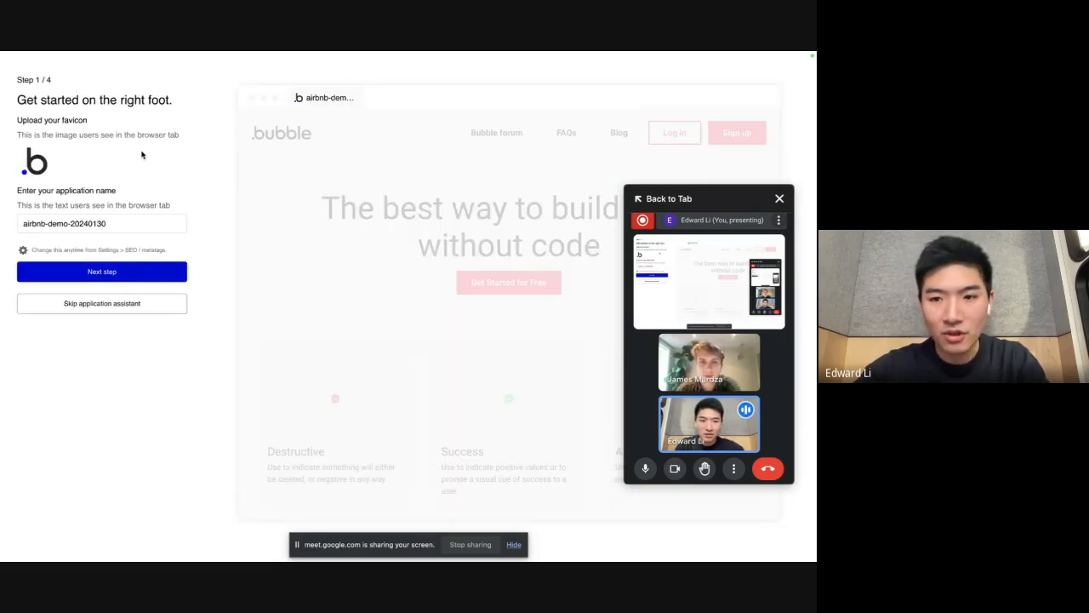
left_click(124, 304)
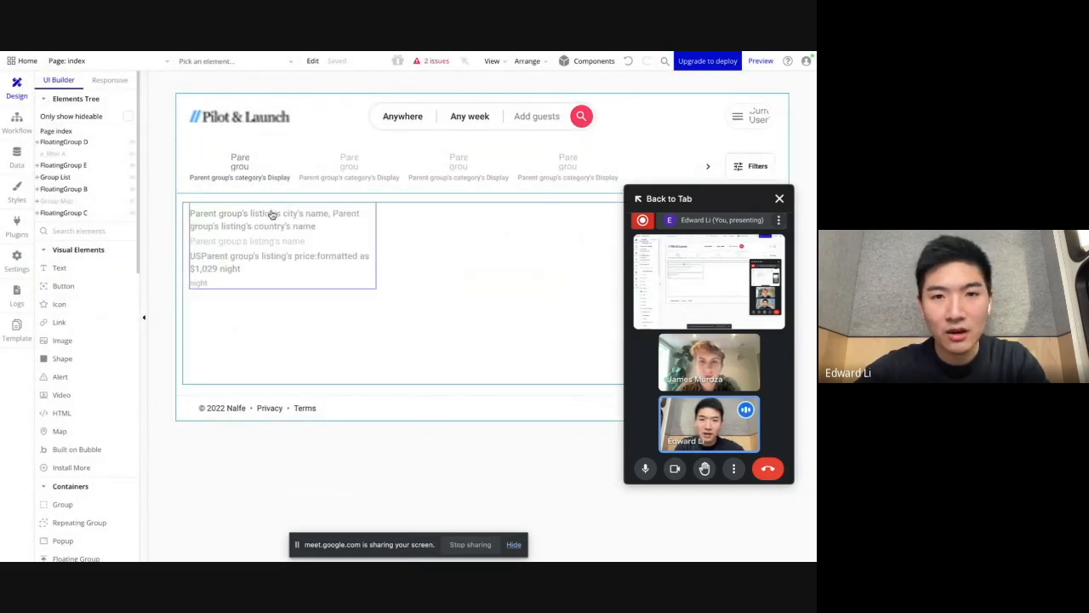
Step: Look over the app's list of pages and reusable elements, then preview the index page and open its user menu
left_click(108, 63)
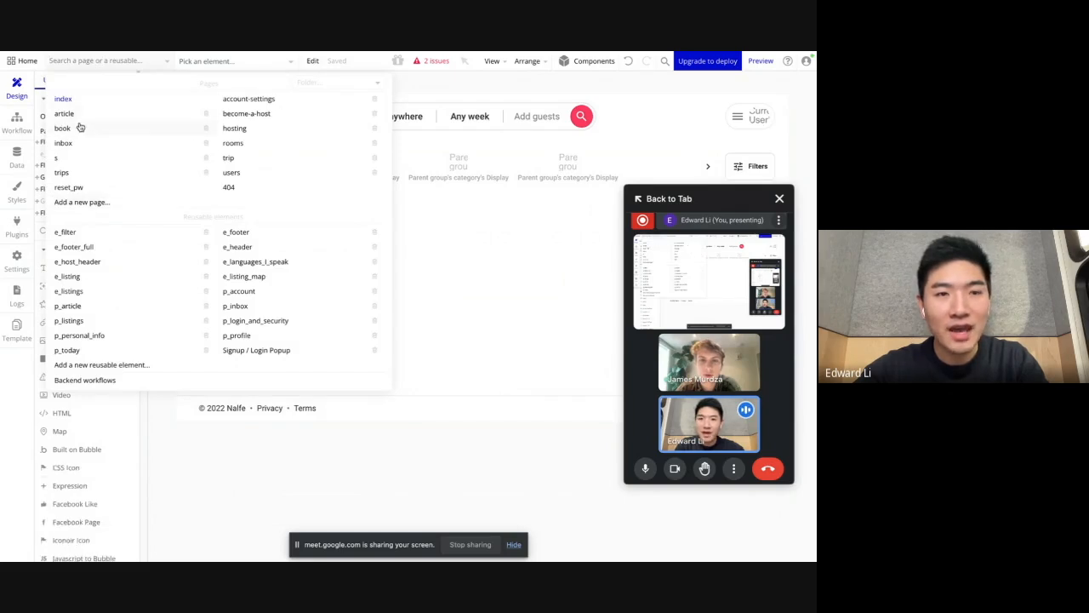
left_click(457, 244)
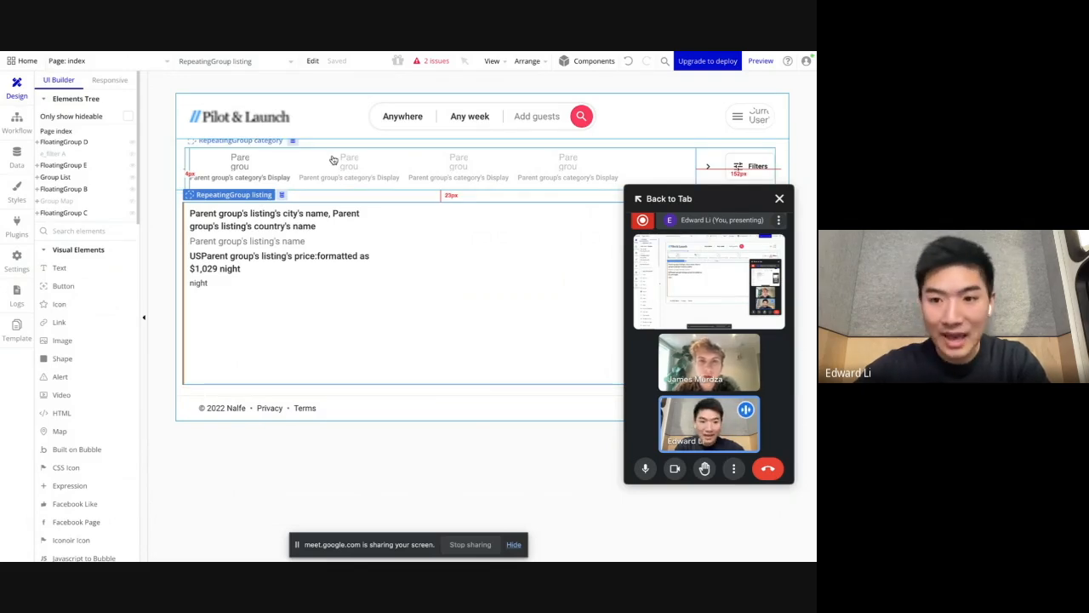
left_click(752, 64)
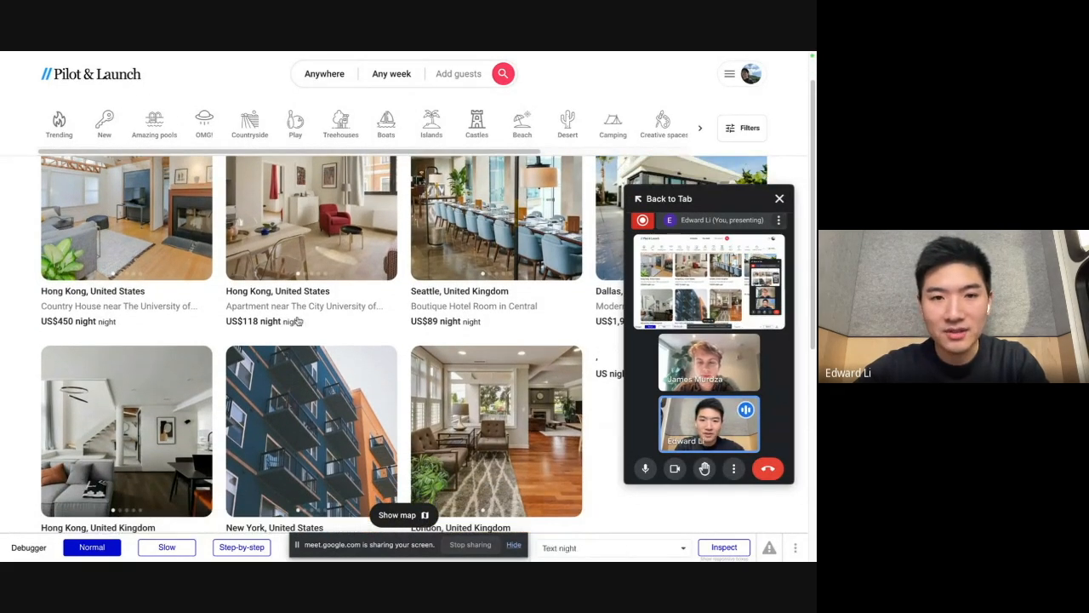
left_click(728, 81)
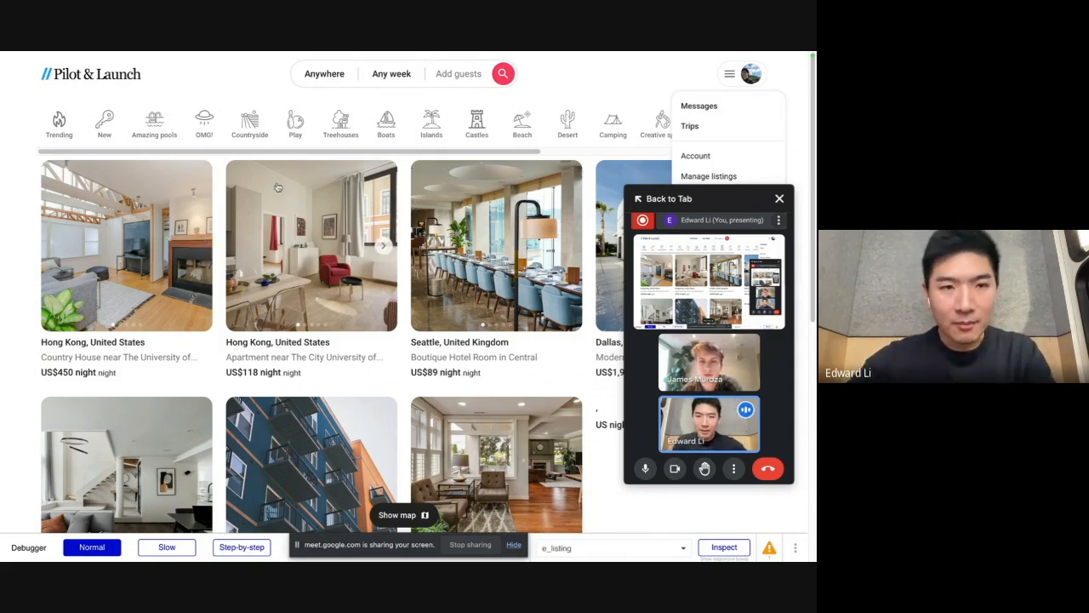
Step: Return to the airbnb-demo-20240130 editor and examine the list of data types in the app's database
mouse_move(2, 203)
left_click(10, 295)
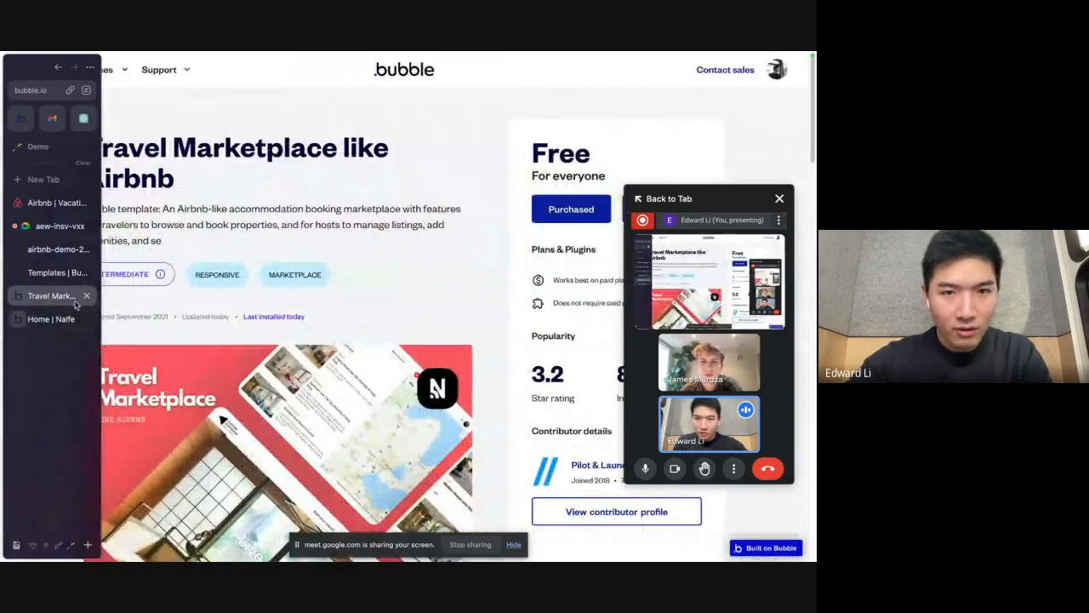
left_click(11, 273)
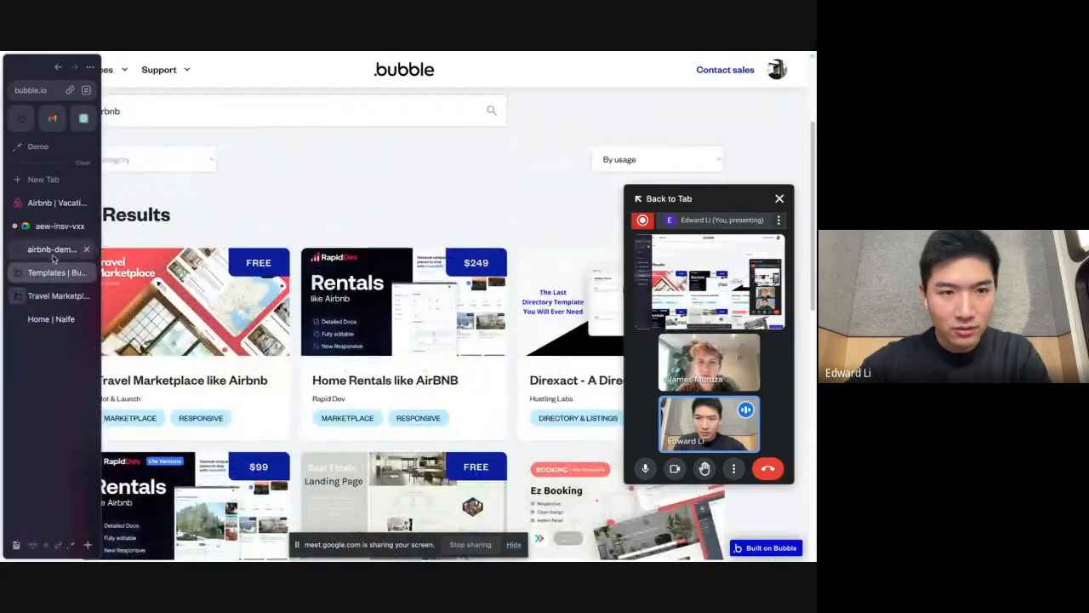
left_click(11, 249)
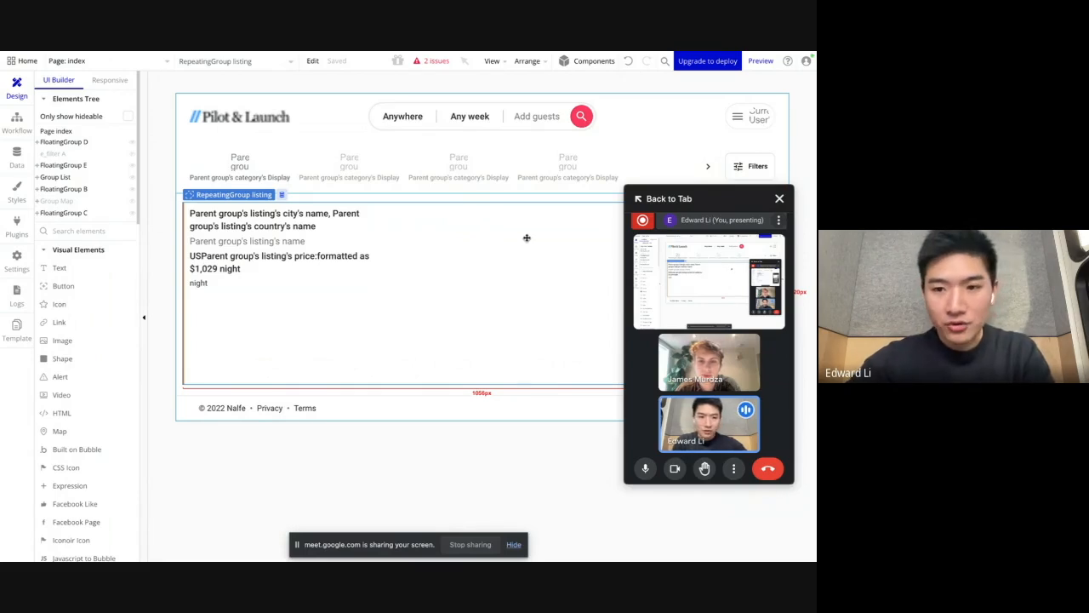
left_click(15, 158)
scroll(176, 323, "down", 3)
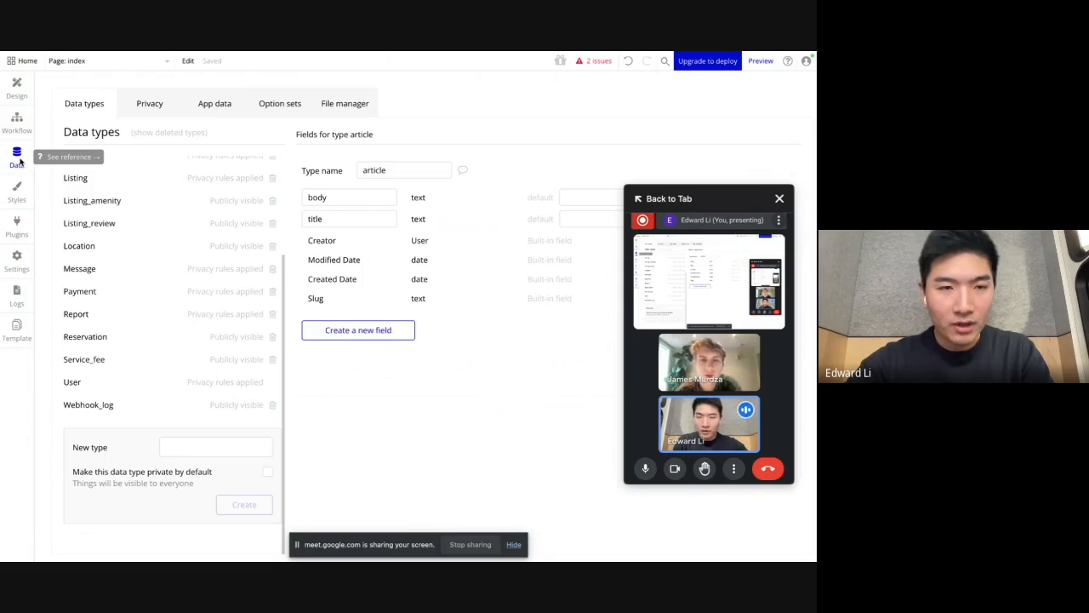
scroll(168, 301, "up", 3)
scroll(168, 300, "down", 3)
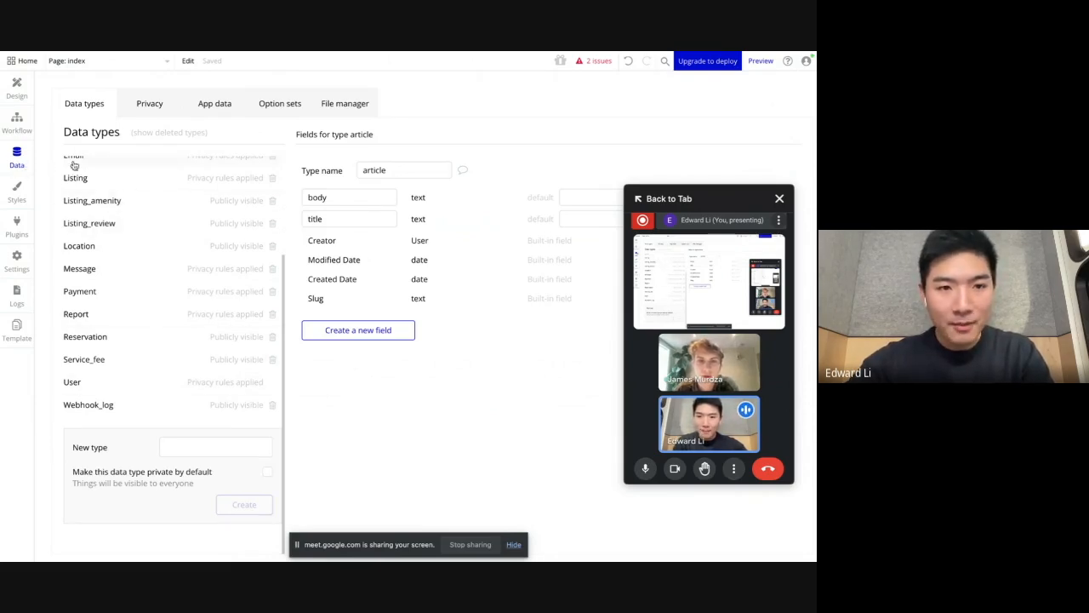
scroll(193, 268, "up", 3)
scroll(140, 272, "down", 3)
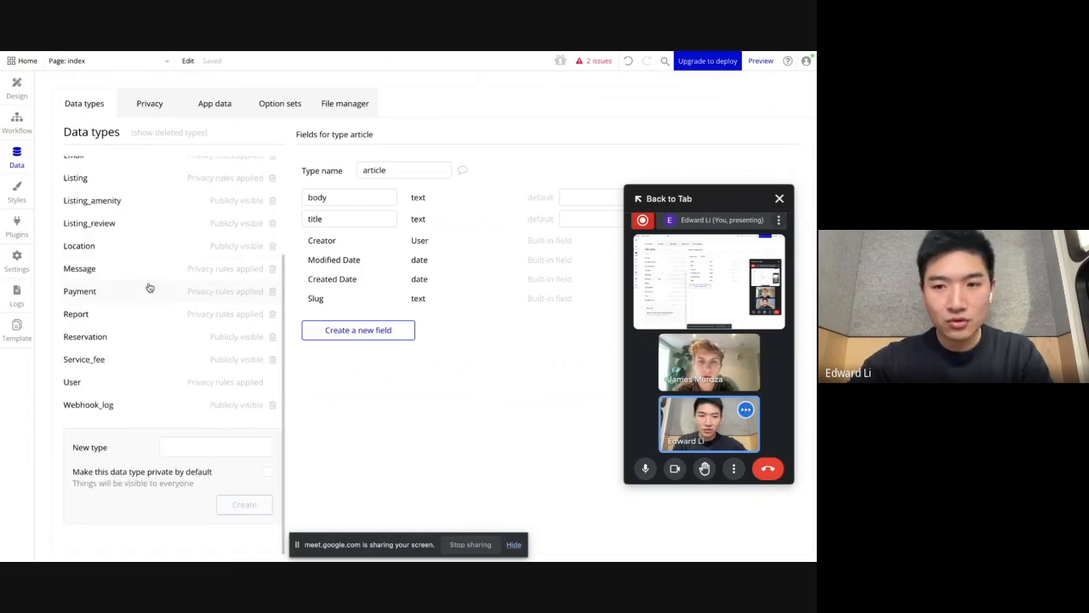
Step: Look over the list of data types, then open the User type and review its fields
scroll(169, 254, "up", 3)
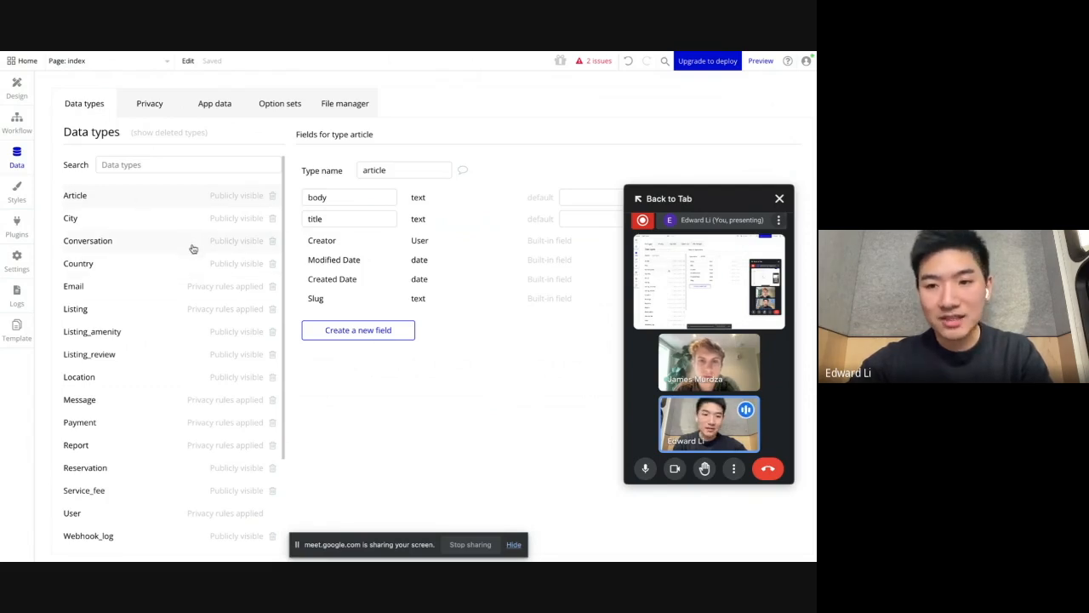
scroll(192, 247, "down", 3)
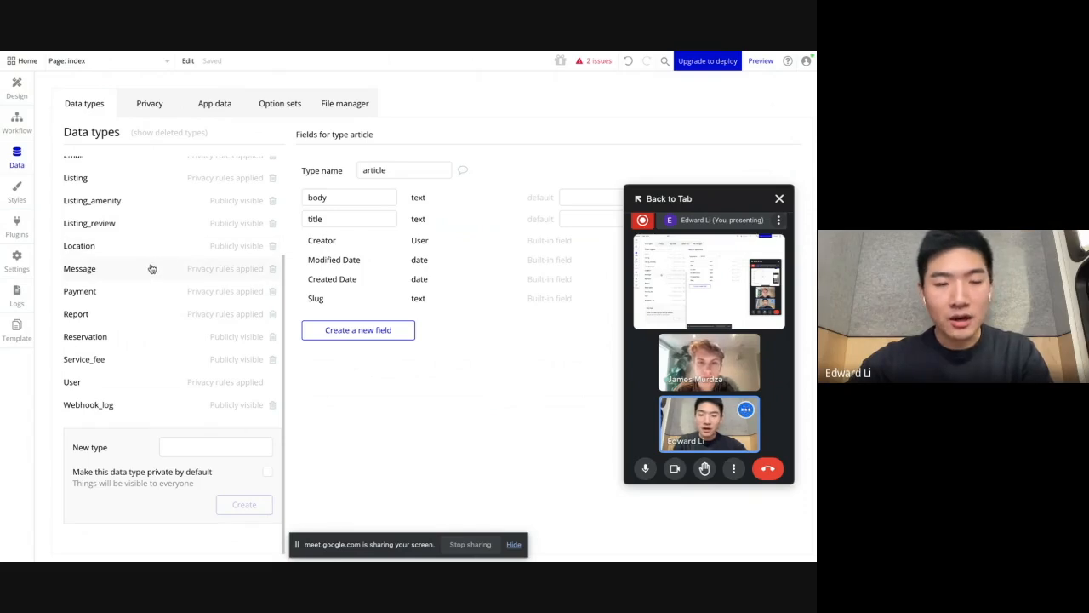
scroll(122, 342, "up", 3)
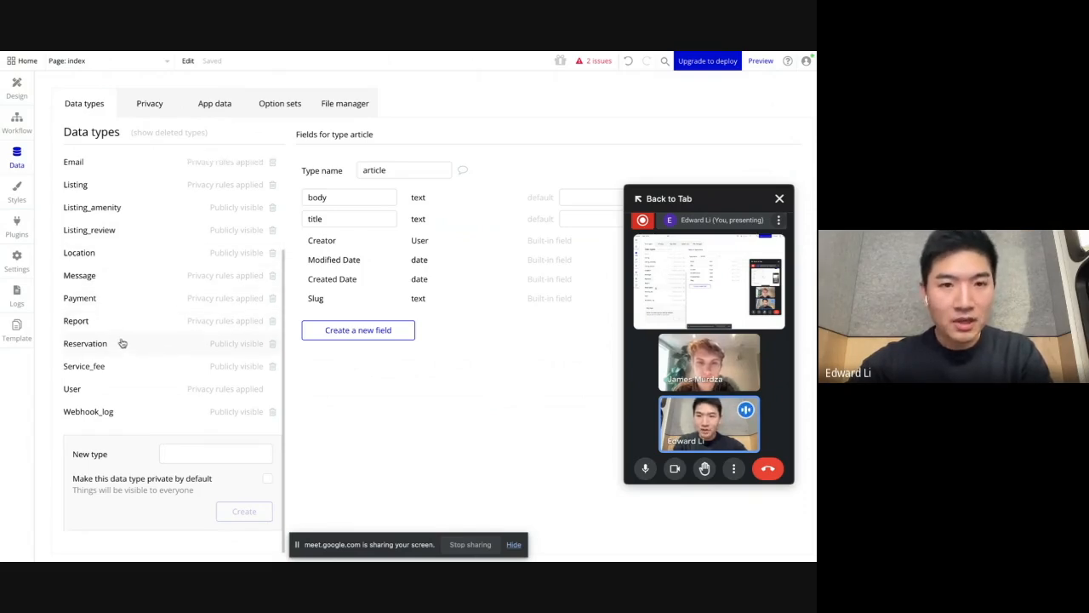
scroll(122, 342, "down", 3)
left_click(113, 388)
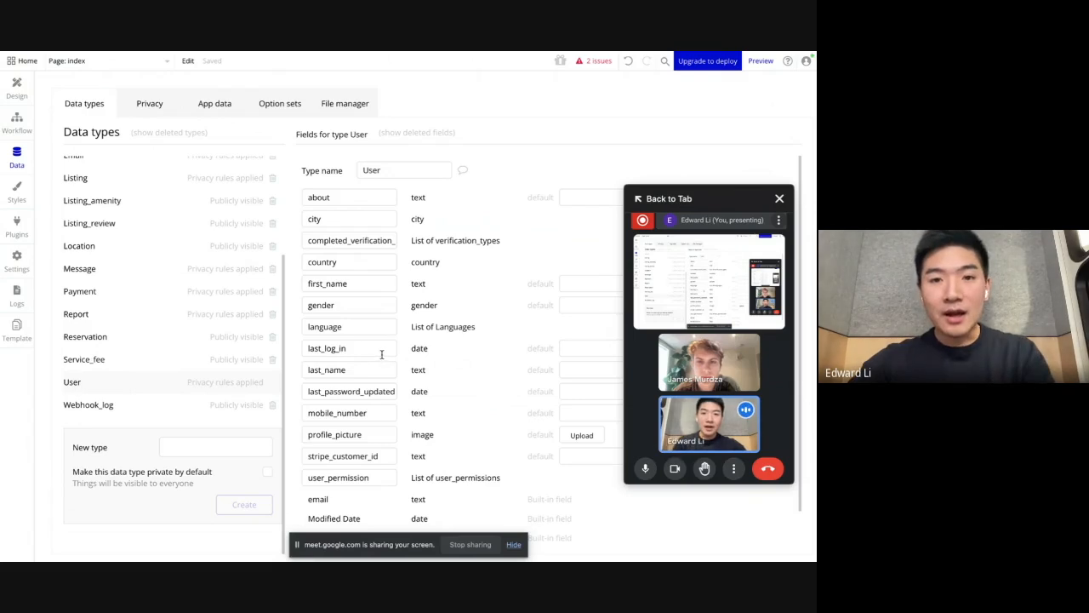
scroll(385, 349, "down", 1)
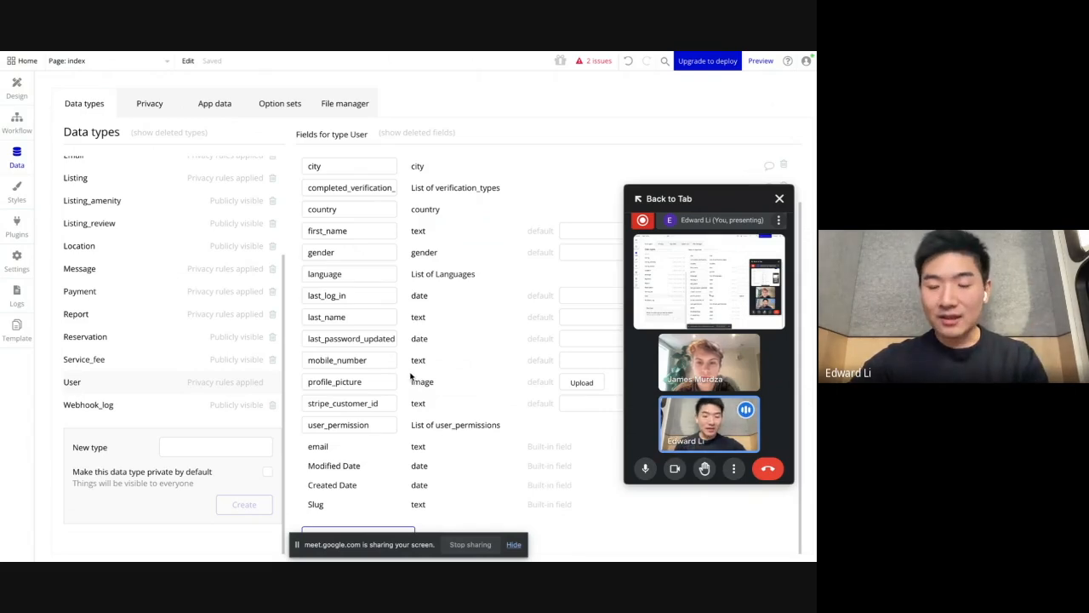
Step: Add a field named saved_listings to the User type, with type listing and allowing multiple entries
left_click(371, 533)
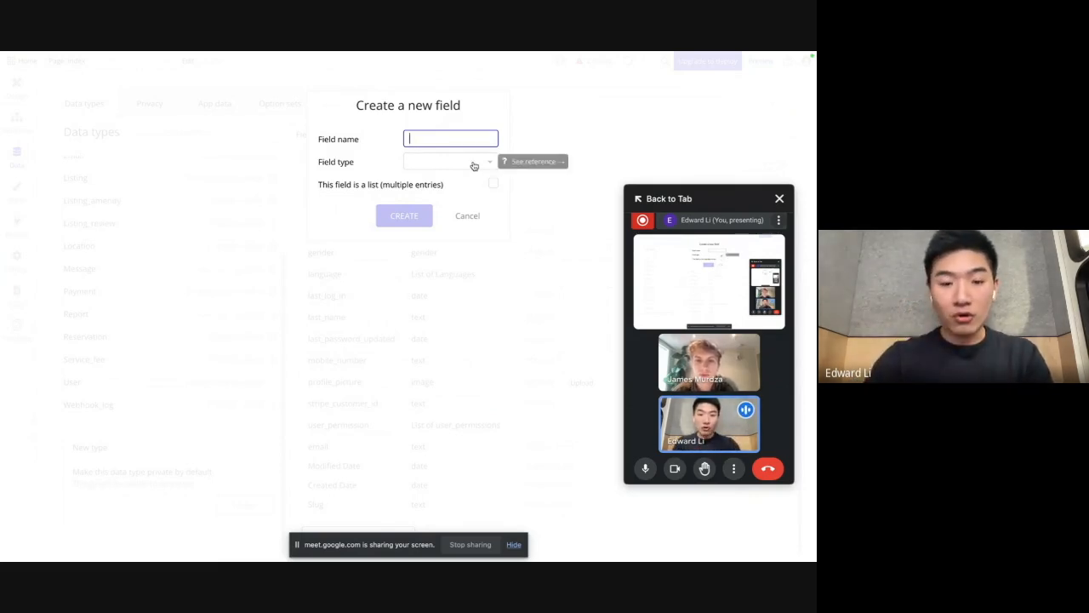
type("saved_listings")
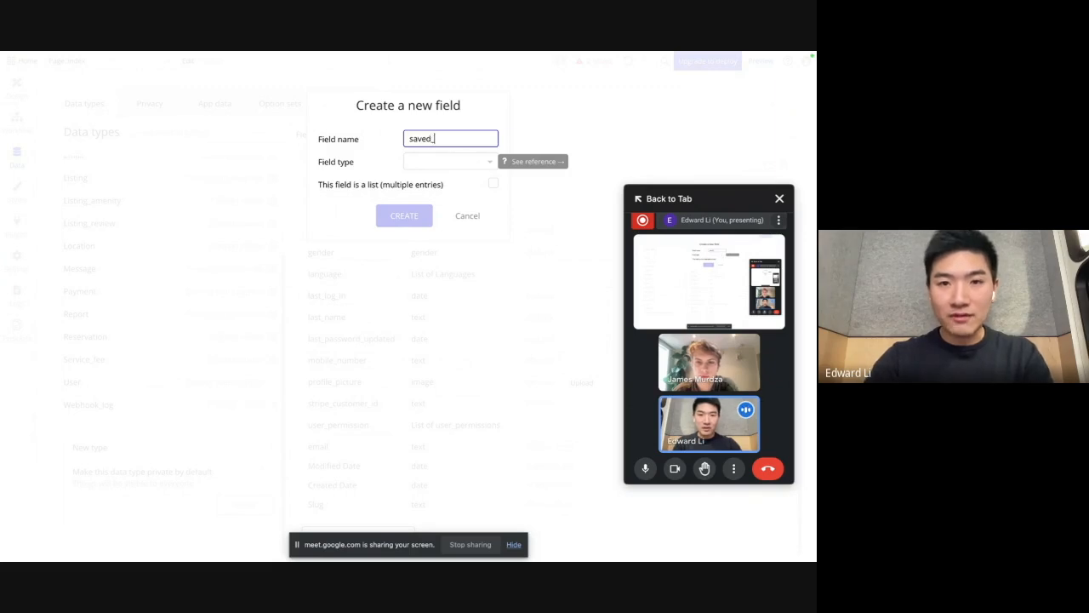
left_click(446, 161)
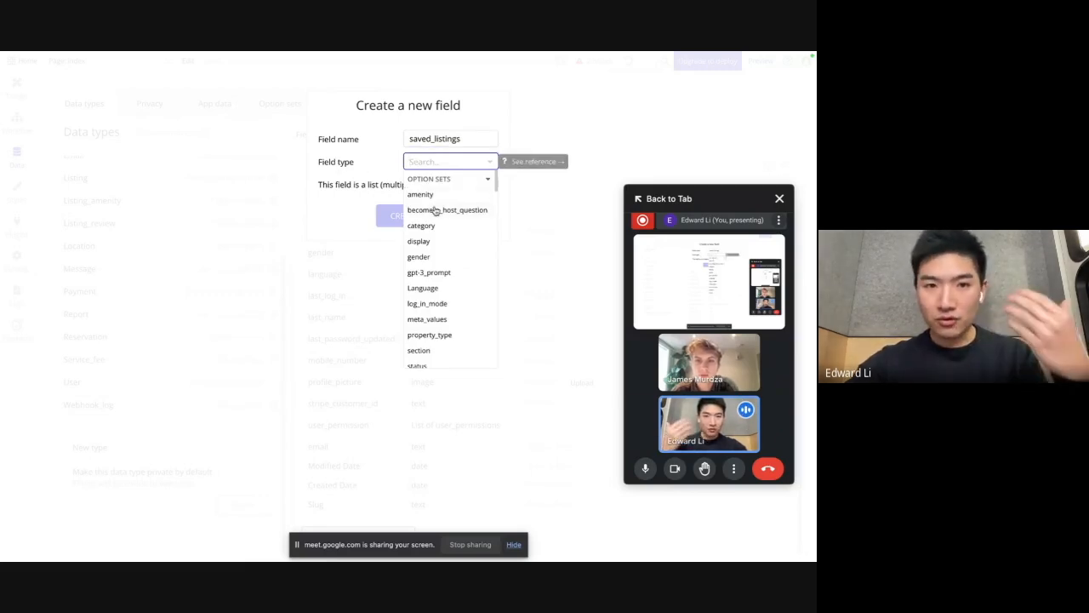
scroll(439, 212, "down", 1)
scroll(439, 215, "down", 1)
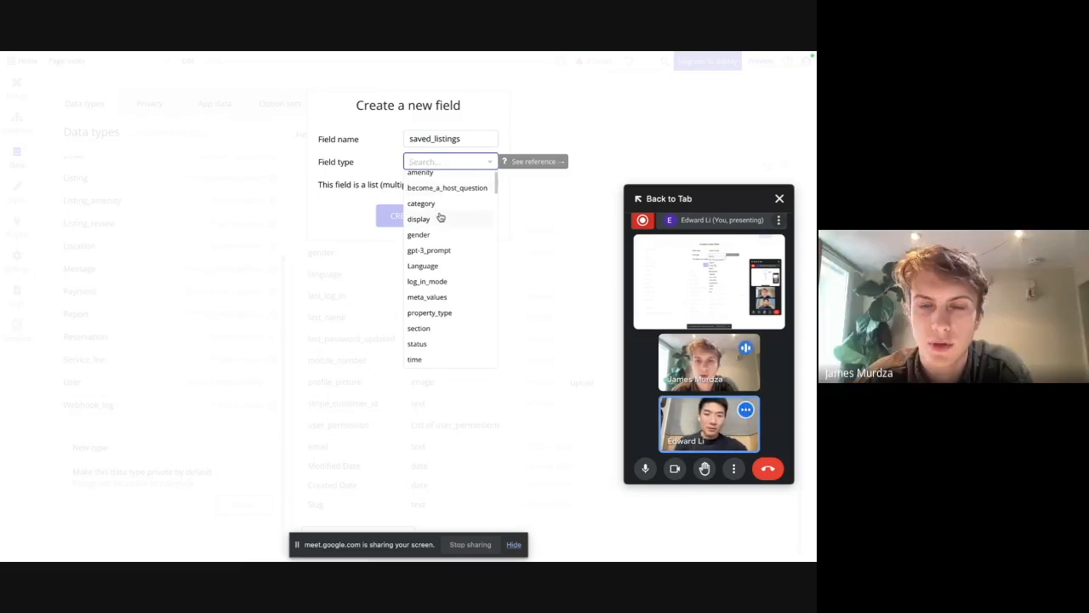
type("li")
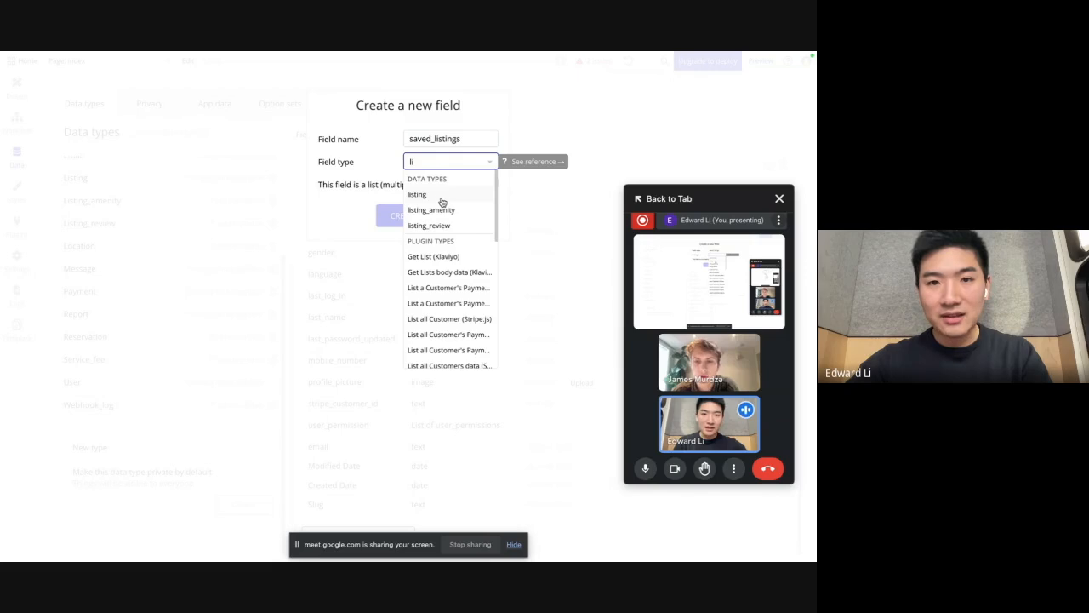
left_click(428, 196)
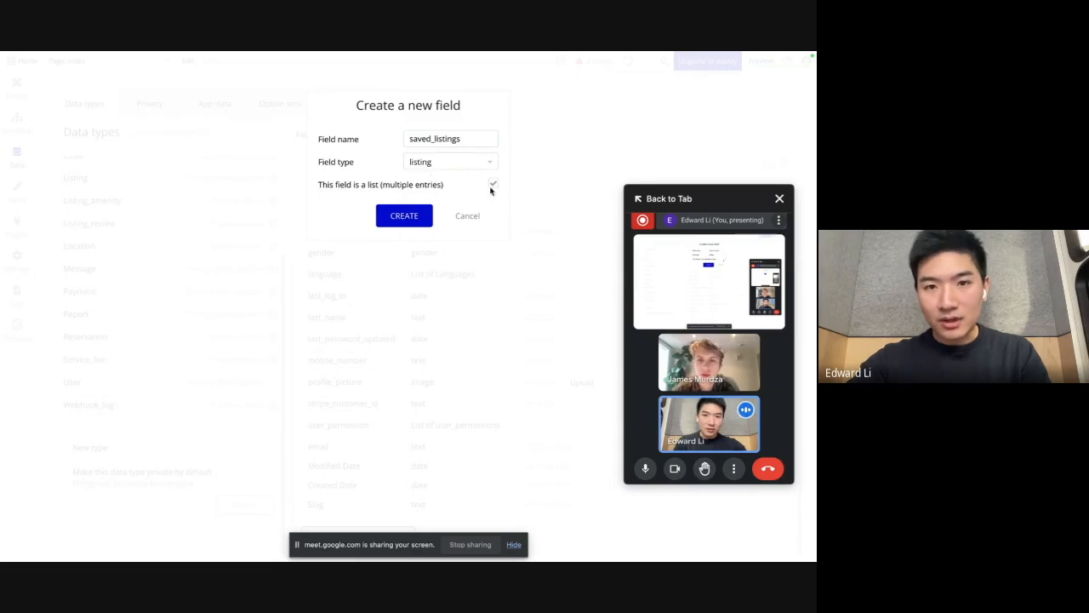
left_click(417, 217)
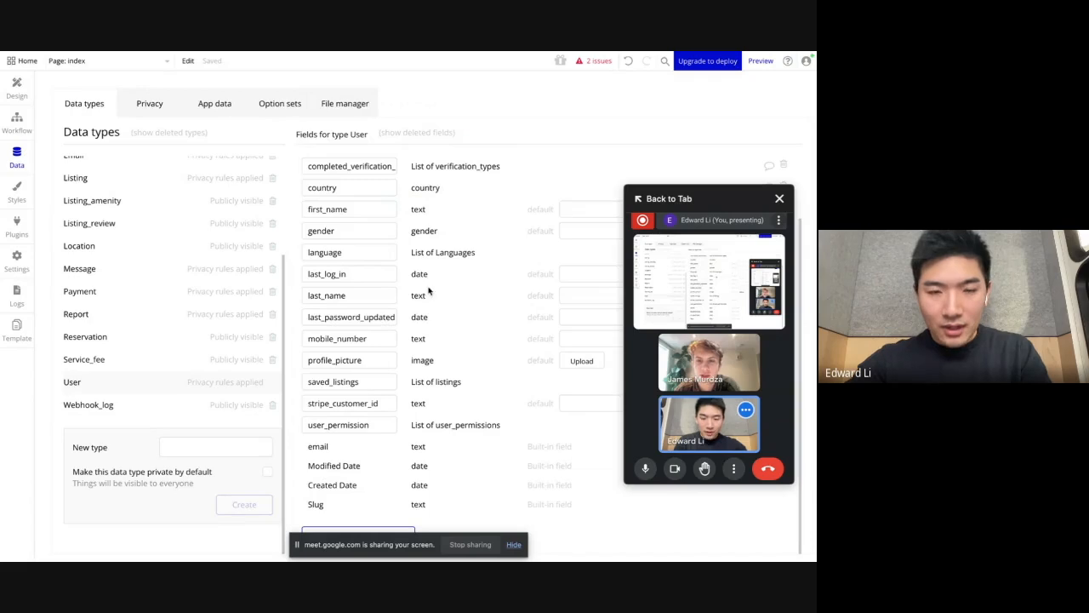
left_click_drag(380, 388, 303, 379)
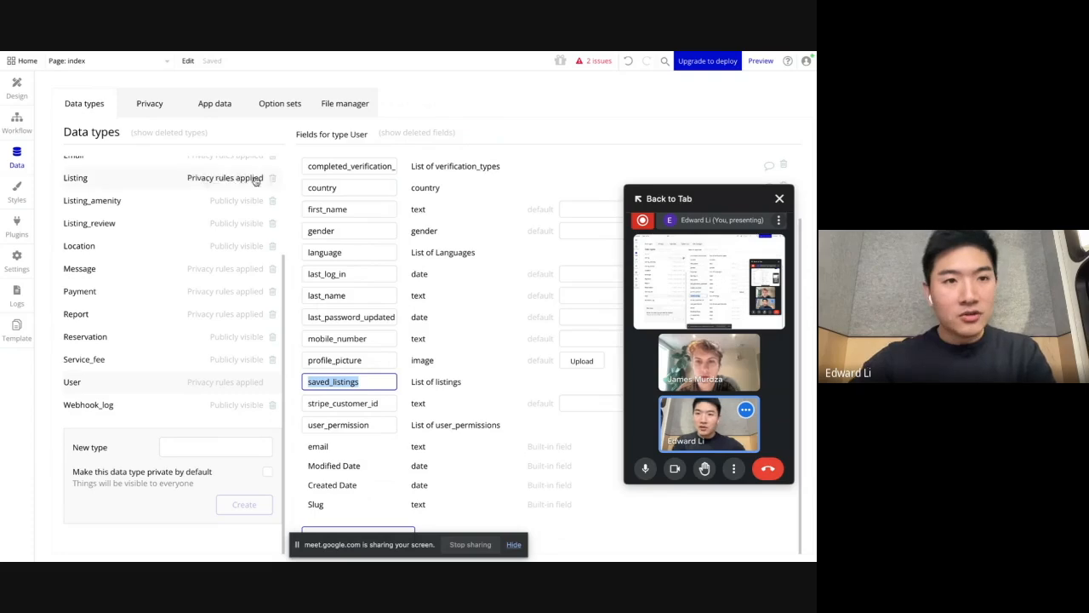
Step: Return to the index page design and open its e_listing reusable element for editing
left_click(17, 88)
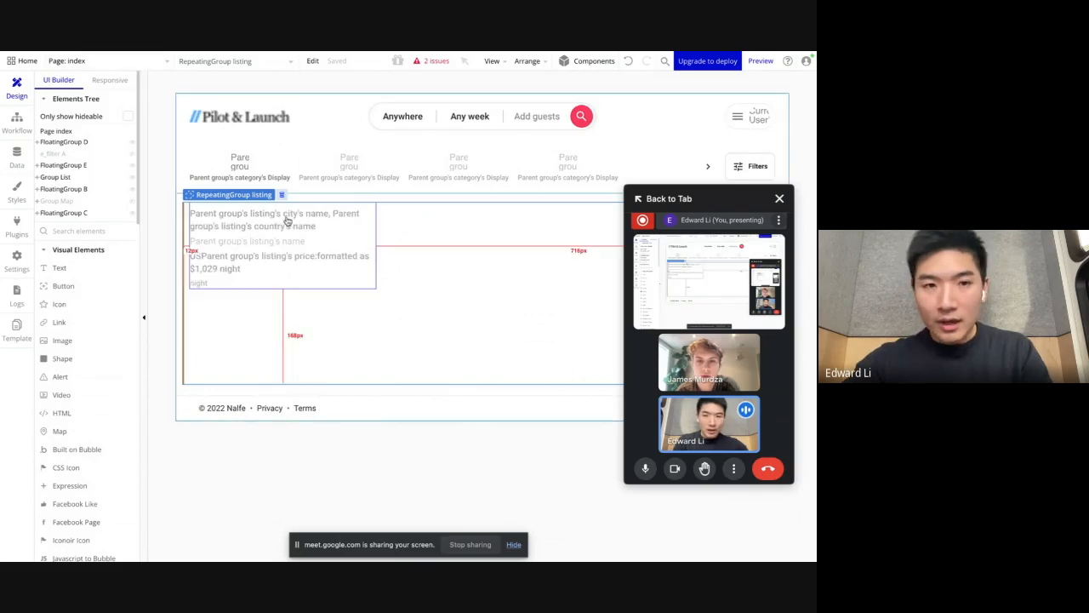
double_click(331, 247)
left_click_drag(594, 119, 512, 118)
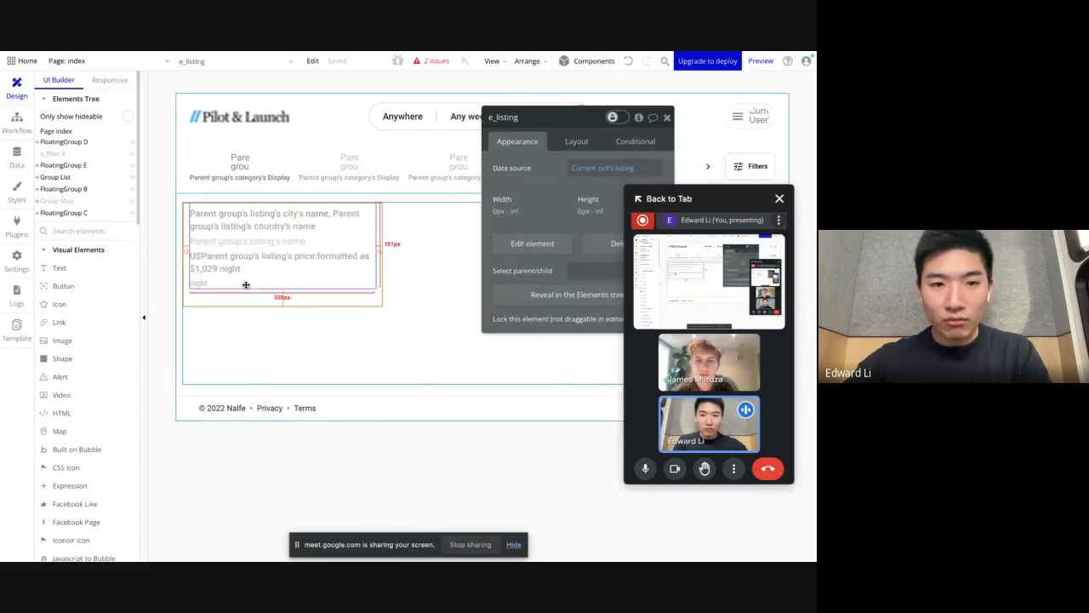
left_click(541, 247)
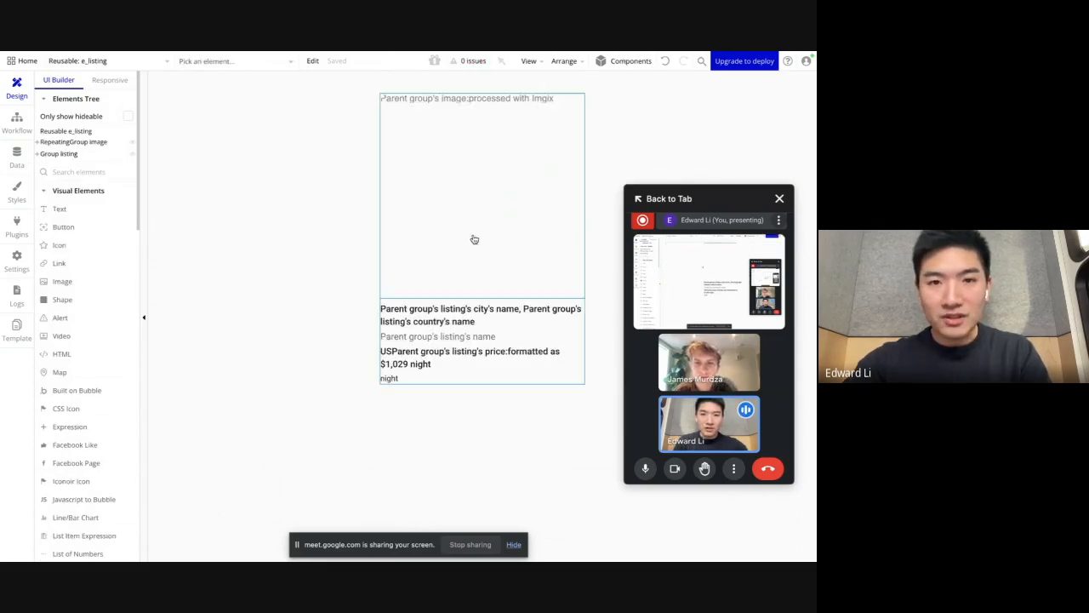
Step: Switch back to the index page and reopen e_listing from its first listing cell
left_click(151, 64)
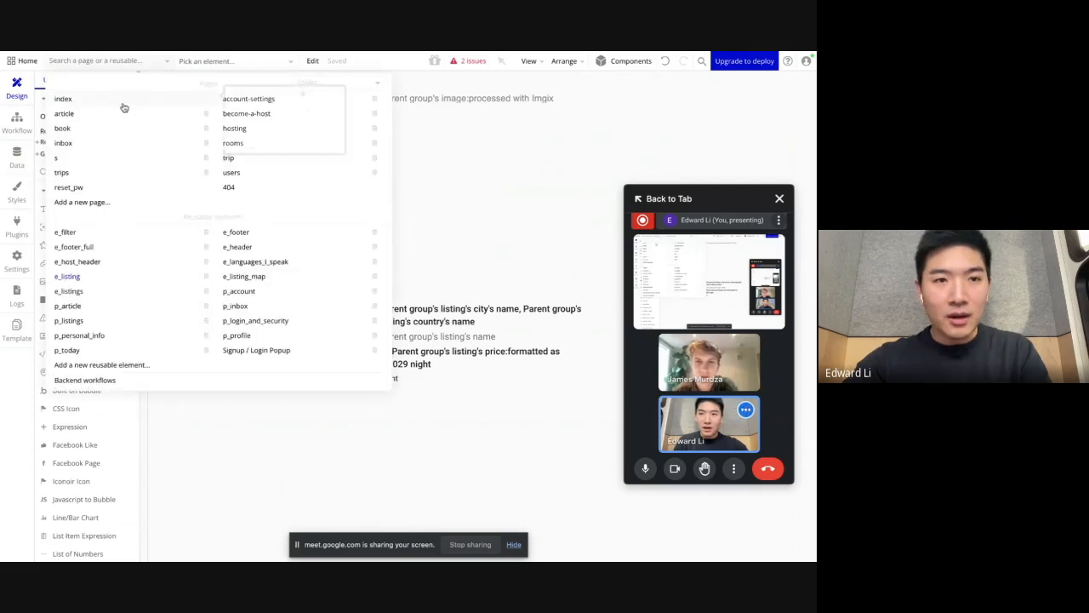
left_click(123, 102)
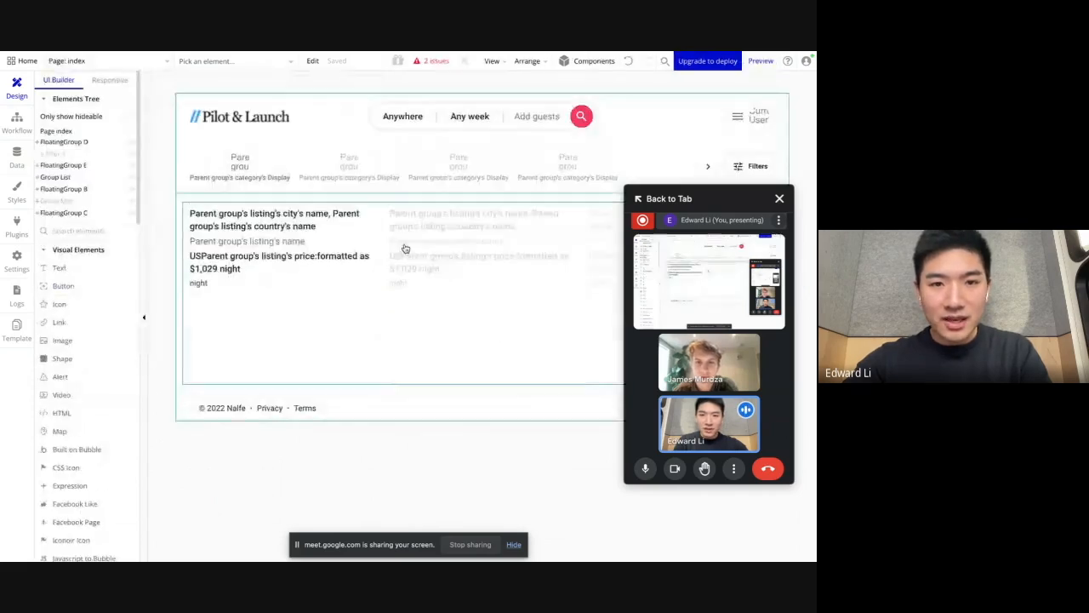
double_click(305, 241)
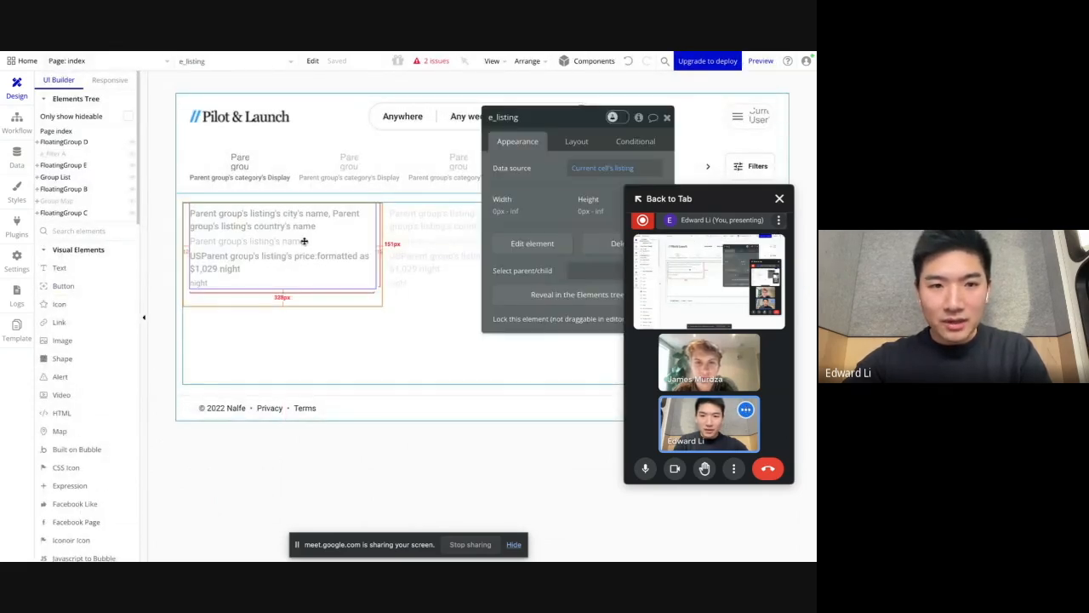
left_click(547, 252)
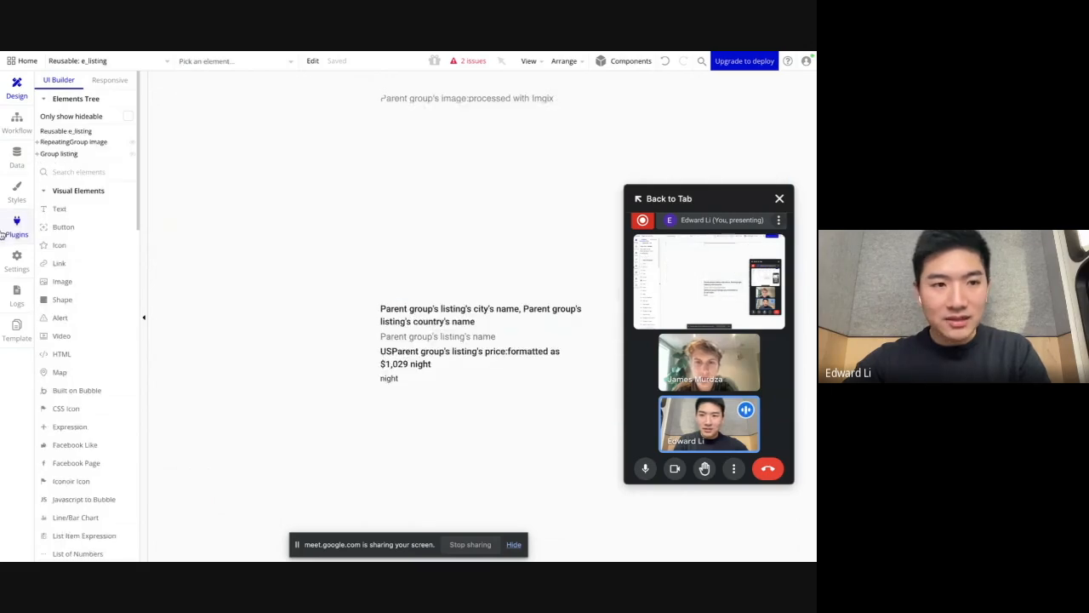
Step: View the listing cards in the Home | Nalfe preview, then return to the airbnb-demo-20240130 editor
mouse_move(4, 230)
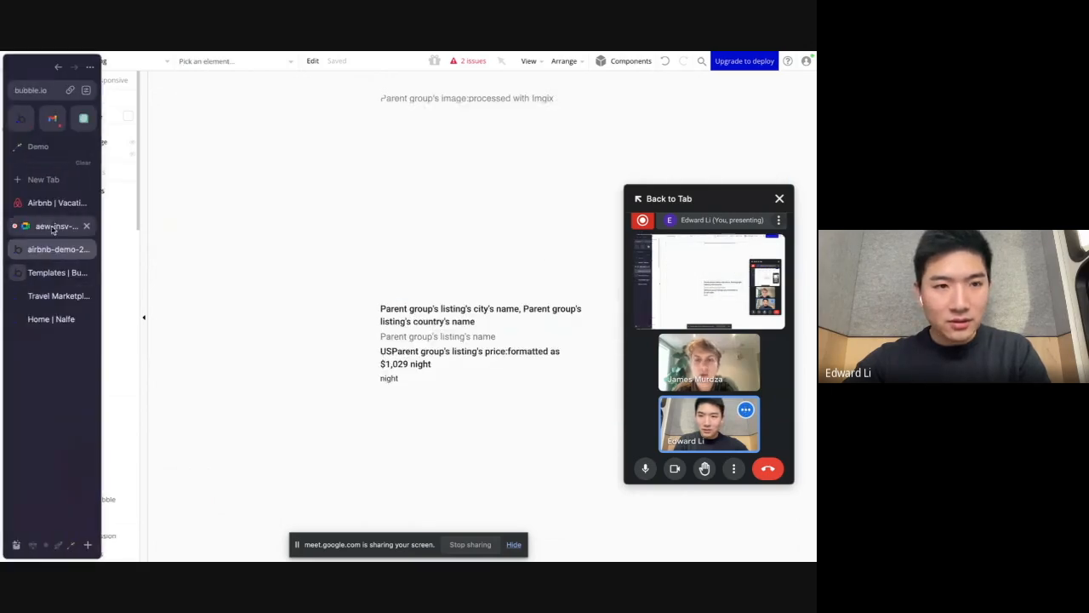
left_click(57, 295)
left_click(52, 319)
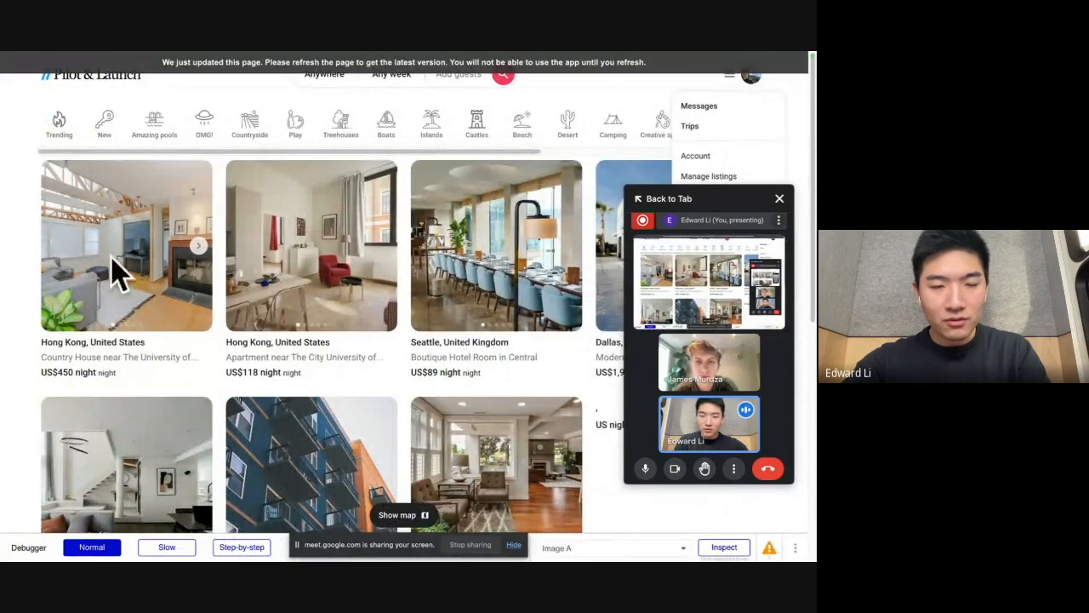
mouse_move(3, 262)
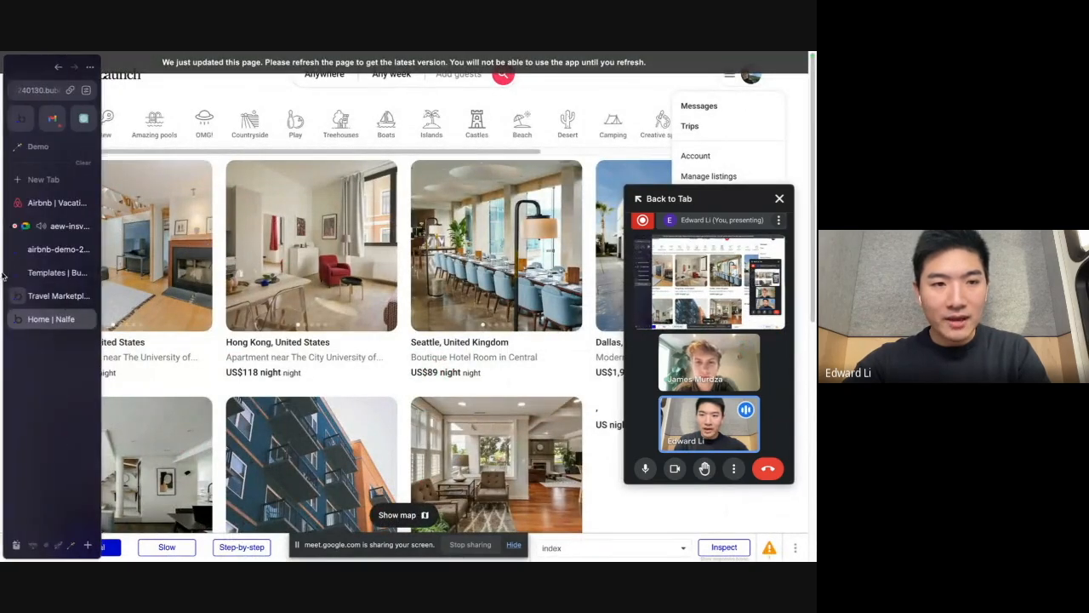
left_click(58, 295)
left_click(52, 272)
left_click(58, 249)
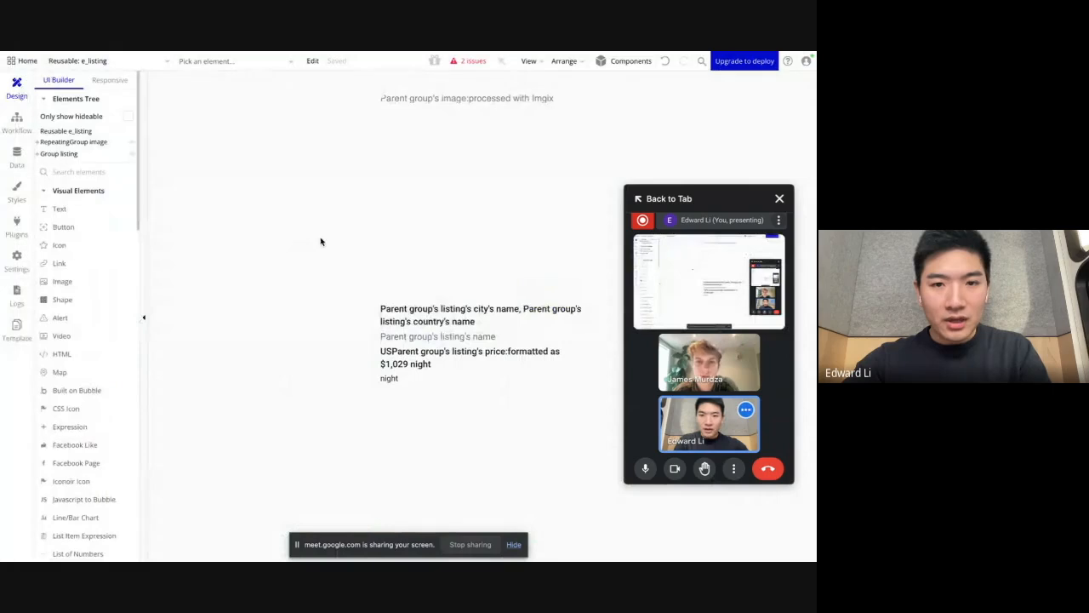
Step: Show where e_listing sits in the index page's listing grid and open the element for editing once more
left_click(158, 68)
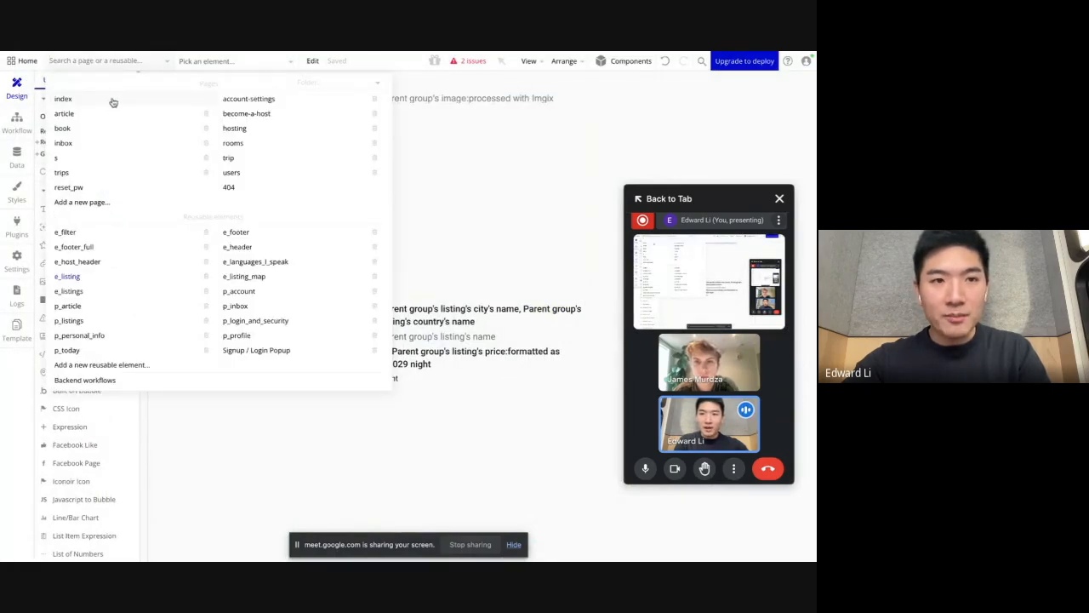
left_click(113, 102)
left_click(289, 256)
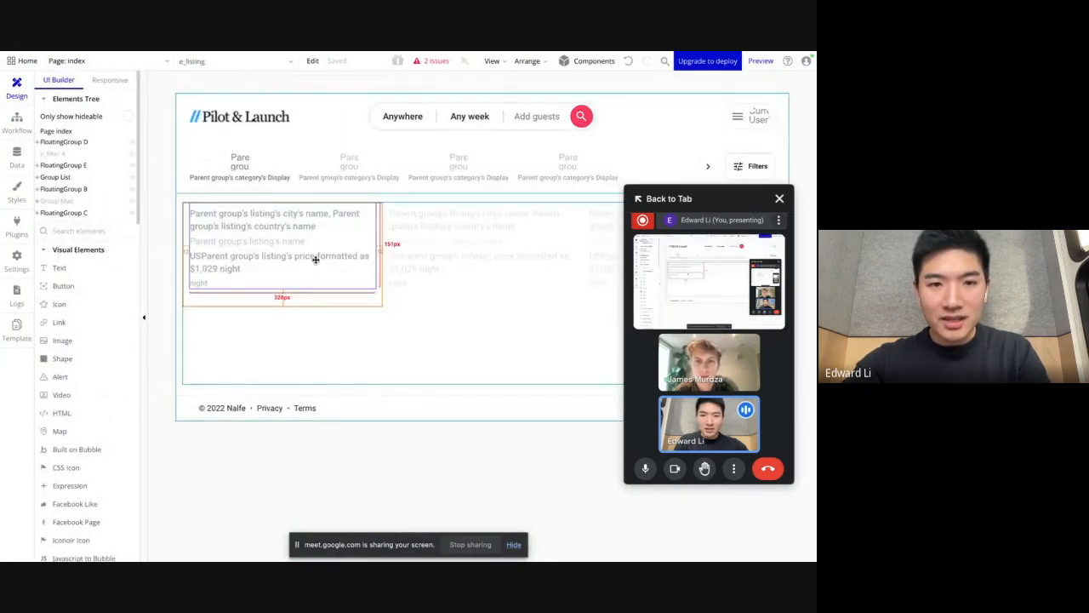
double_click(265, 256)
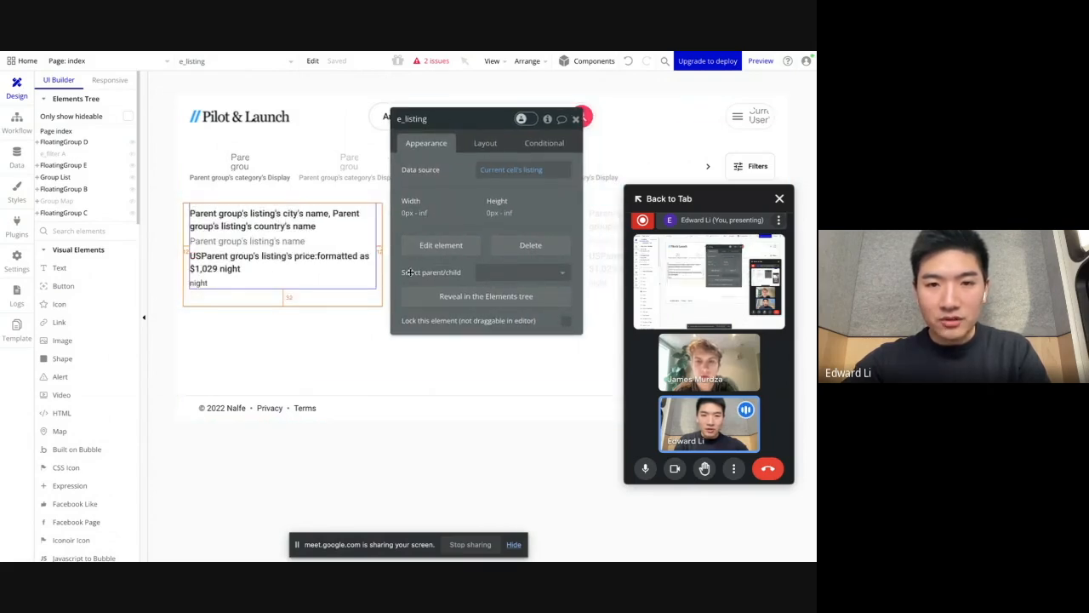
left_click(436, 248)
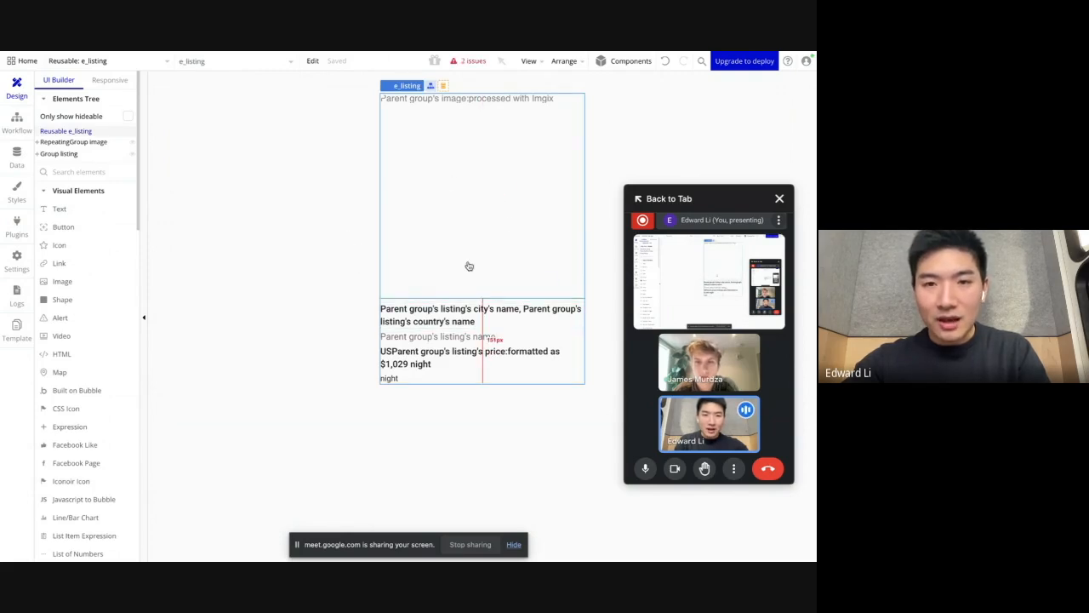
Step: Inspect the structure of e_listing by expanding Group listing, RepeatingGroup image and Group image, and view the properties of Image A
left_click(473, 210)
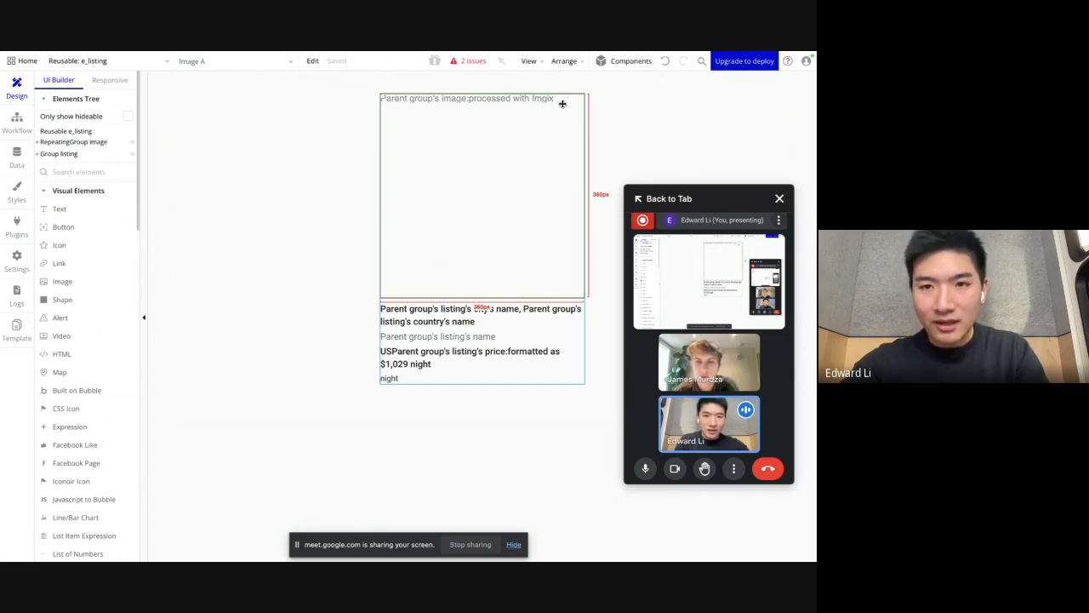
left_click(37, 155)
left_click(63, 156)
left_click(68, 166)
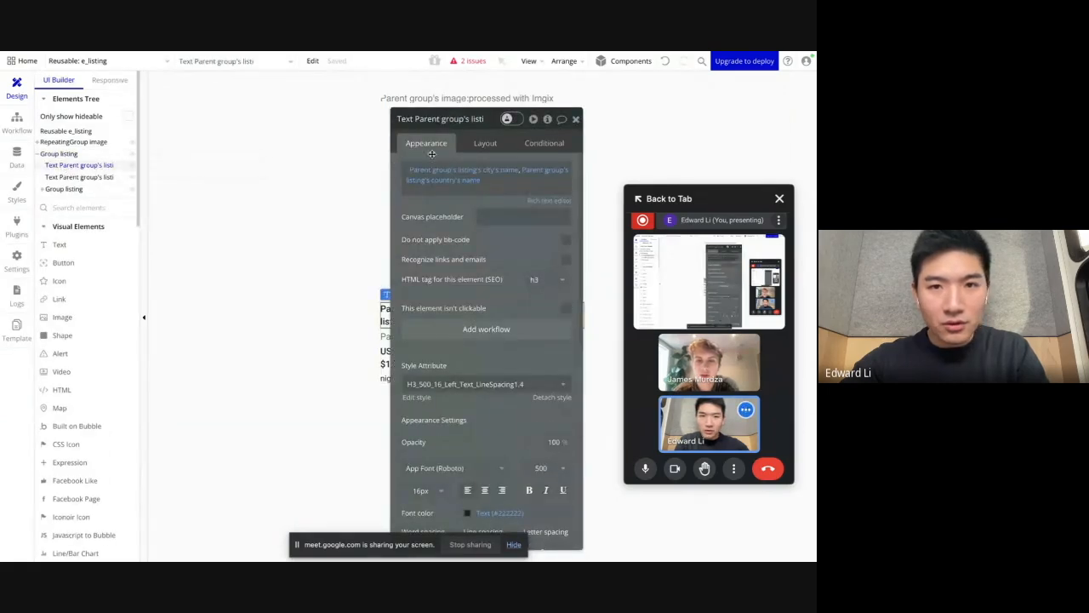
left_click(64, 189)
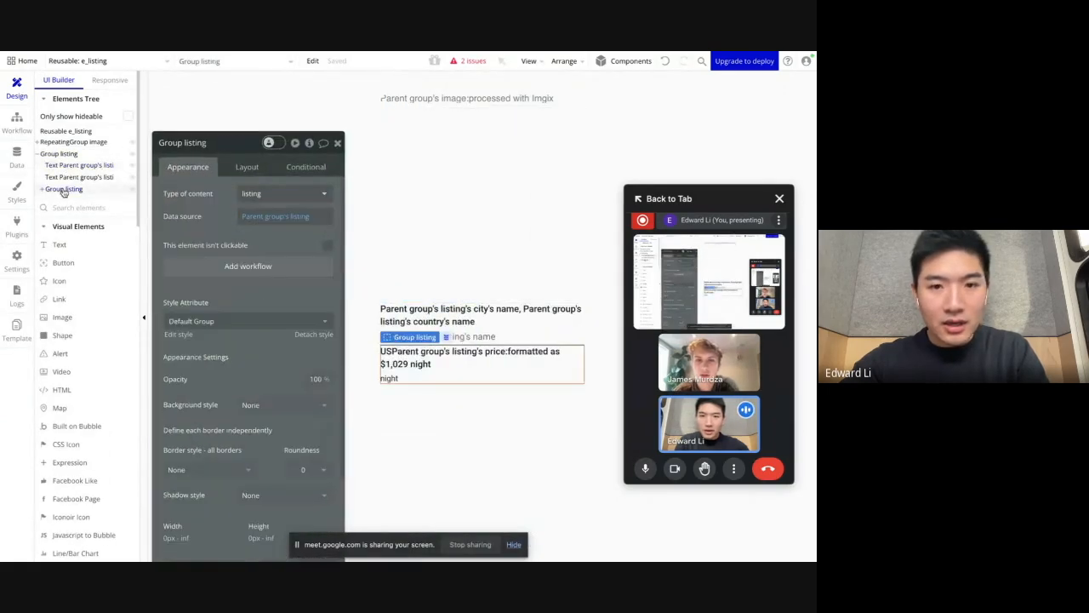
left_click(38, 142)
left_click(59, 154)
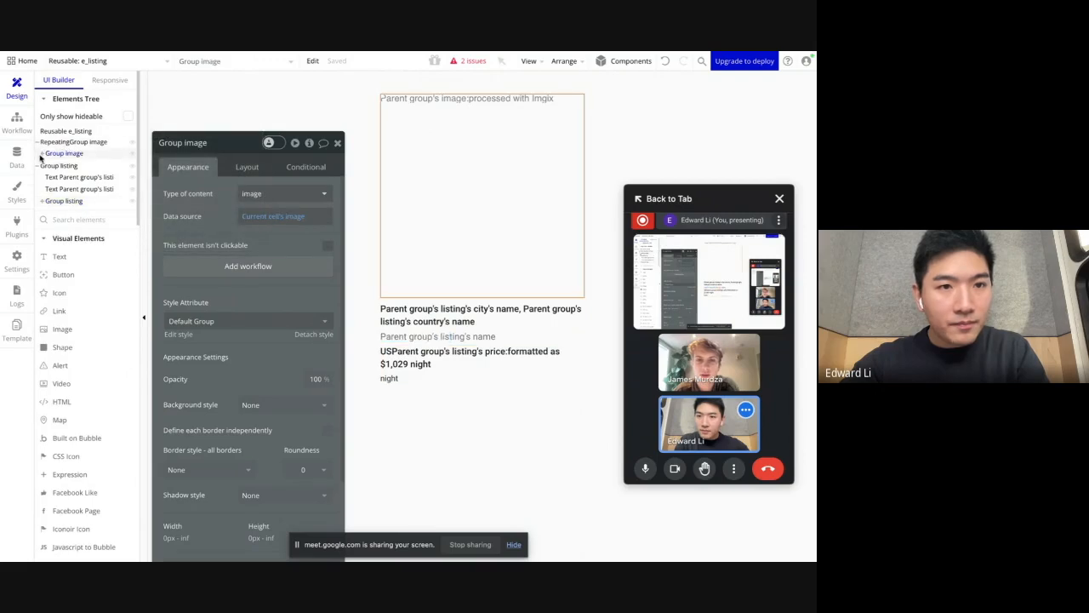
left_click(41, 154)
left_click(527, 141)
Step: Browse the available visual elements, then view the details of the installed Google Material Icons plugin
scroll(76, 327, "down", 3)
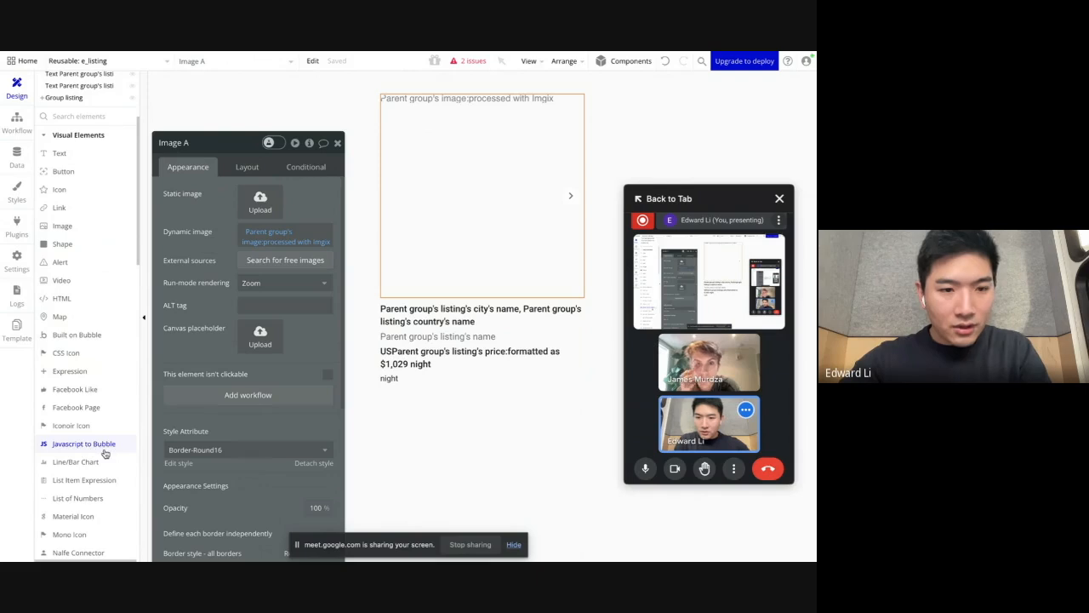
scroll(85, 255, "down", 1)
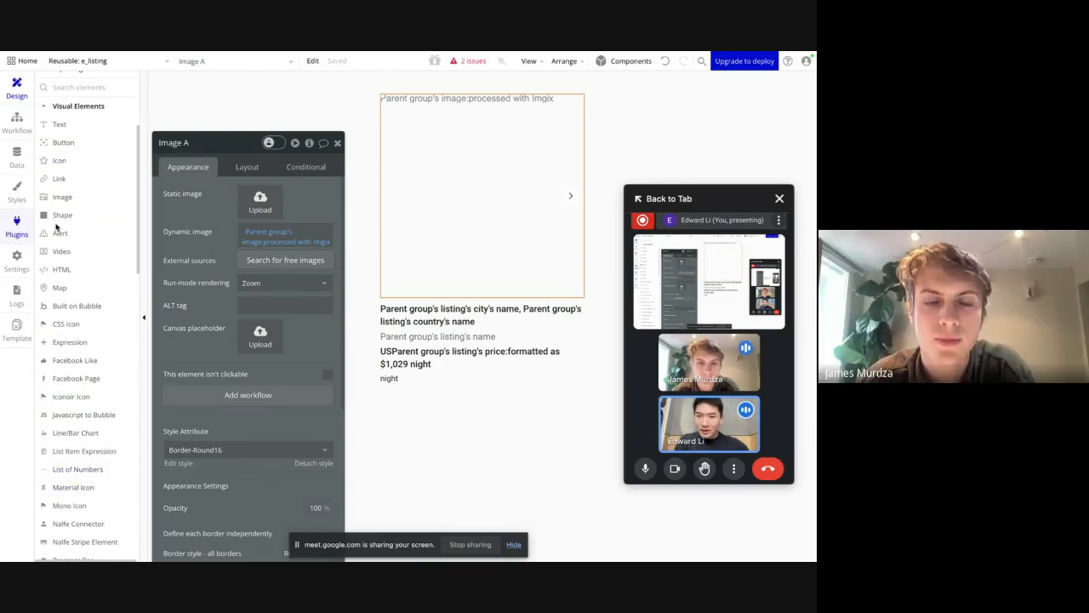
left_click(24, 232)
left_click(123, 284)
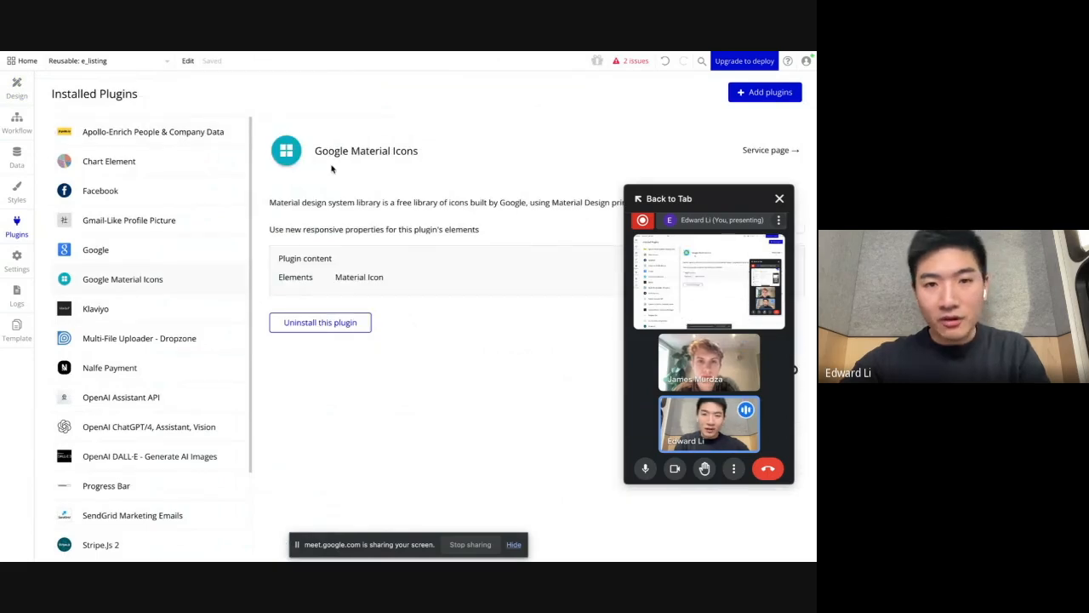
Step: Add a Material Icon element over the listing image in the e_listing reusable element
left_click(16, 88)
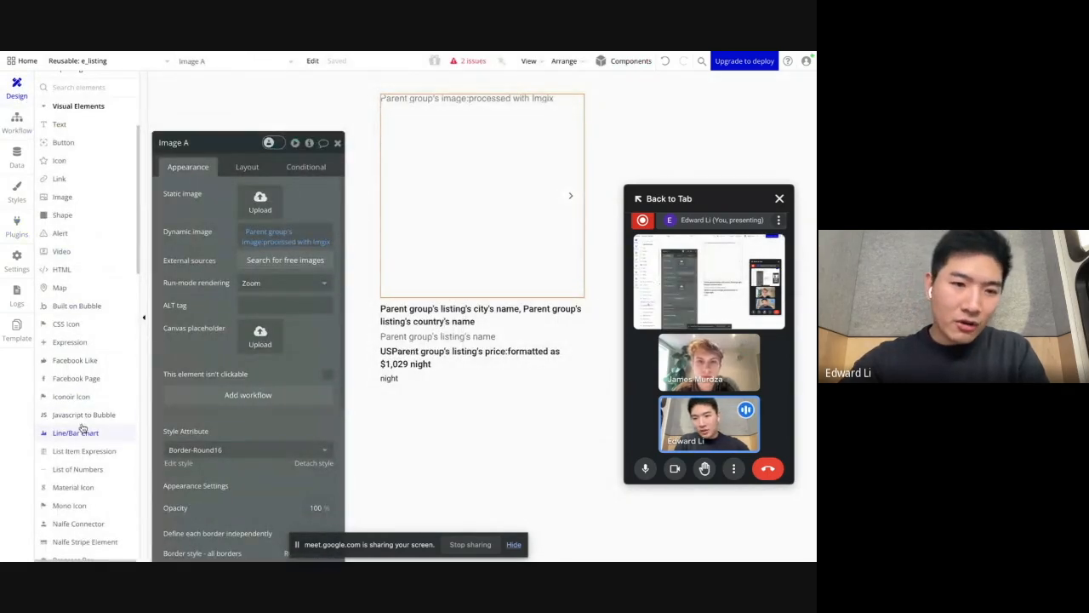
left_click(73, 487)
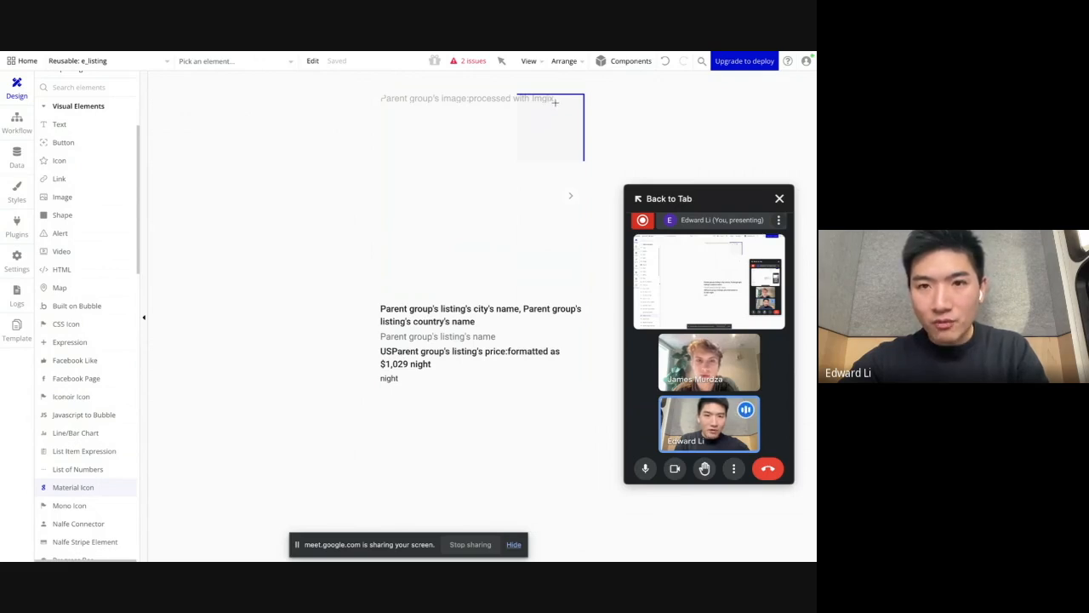
left_click_drag(555, 103, 571, 116)
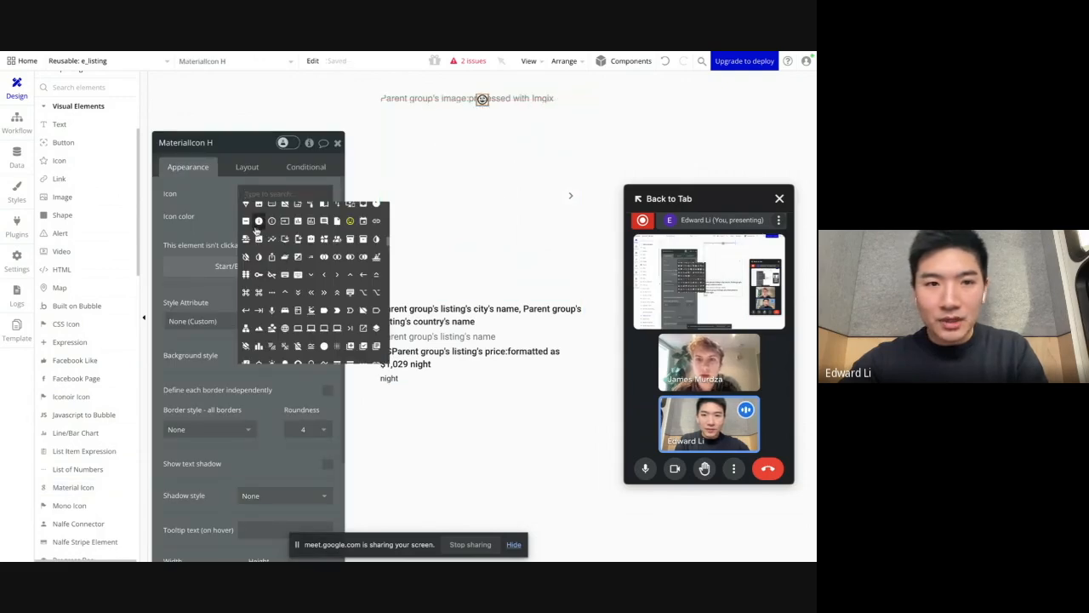
left_click(219, 202)
Step: Align the new material icon to the top-right corner of its parent container
left_click(247, 169)
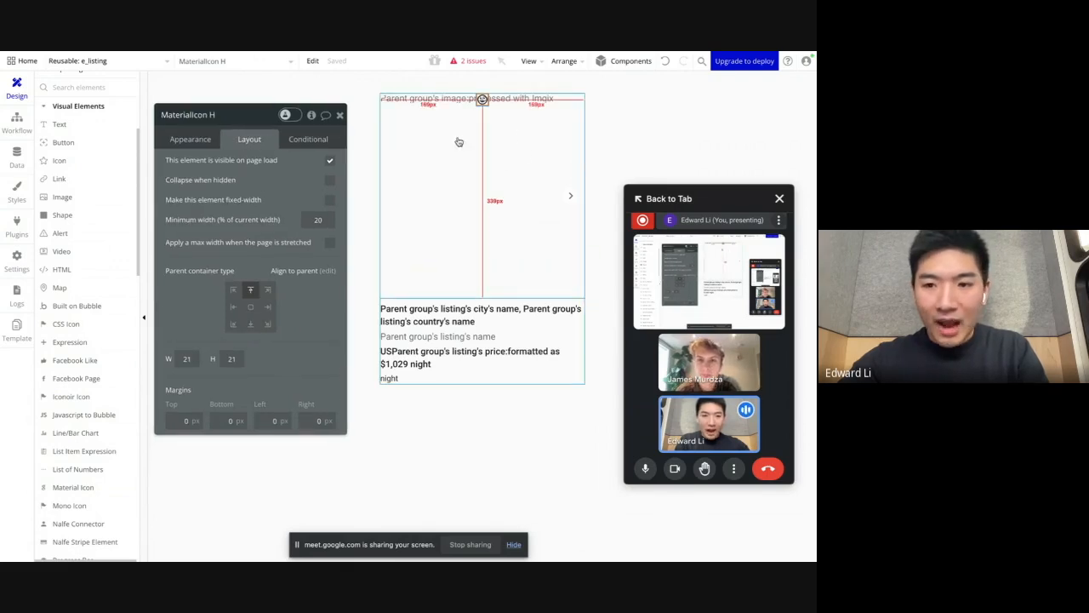
left_click(205, 139)
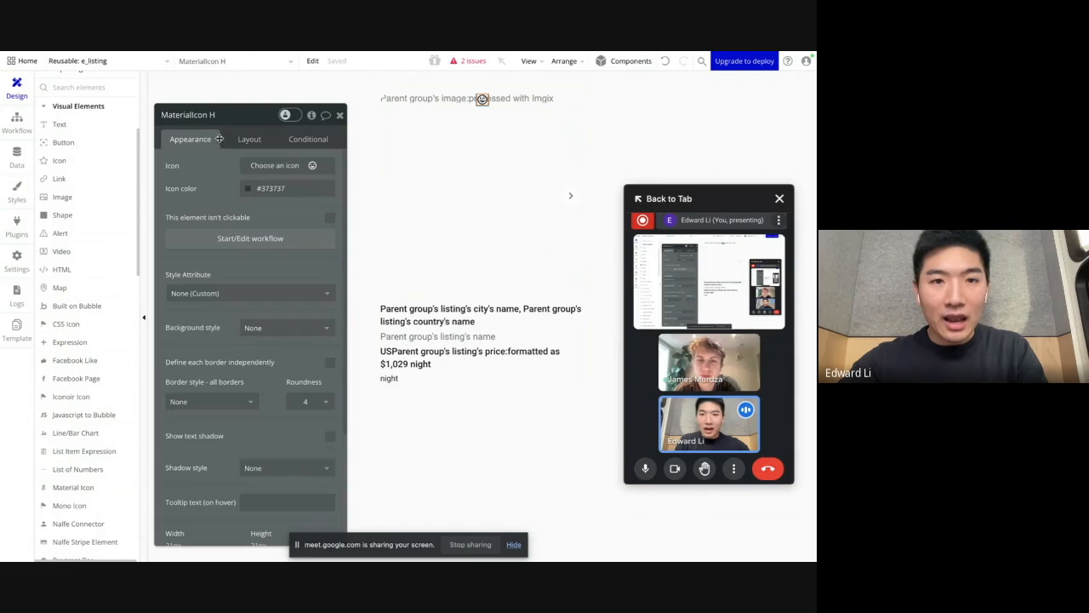
left_click(243, 139)
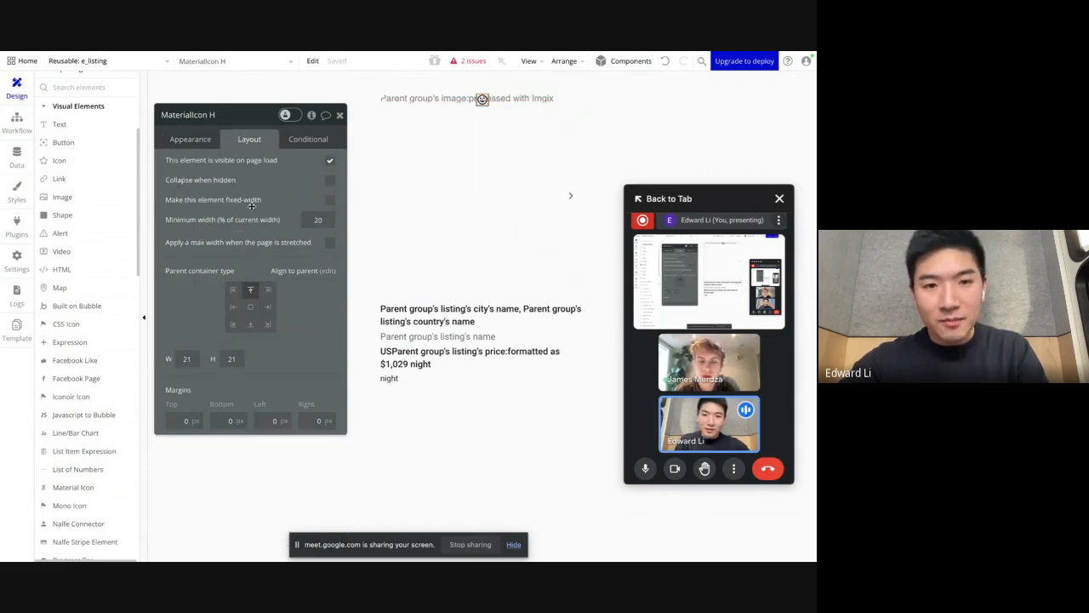
left_click(269, 291)
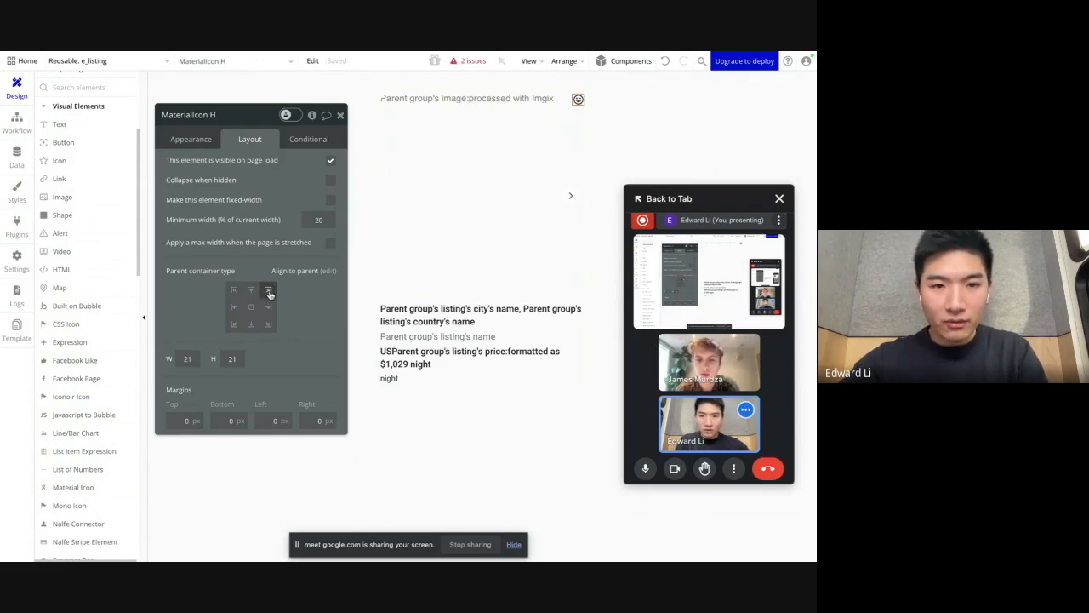
Step: Set the material icon's width and height to 24
double_click(195, 355)
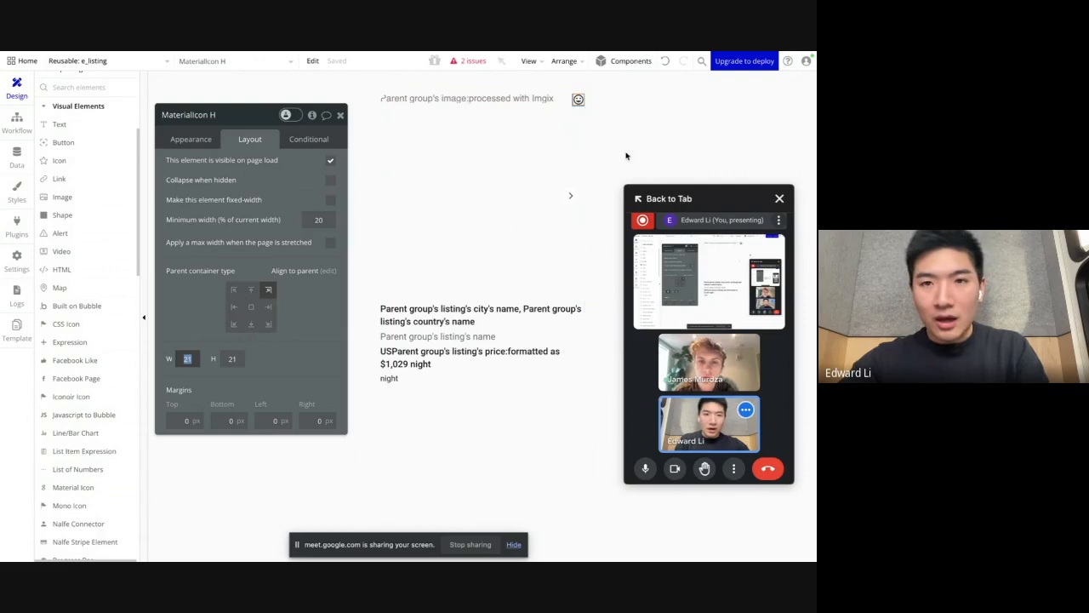
type("24")
key("Tab")
type("24")
left_click(259, 357)
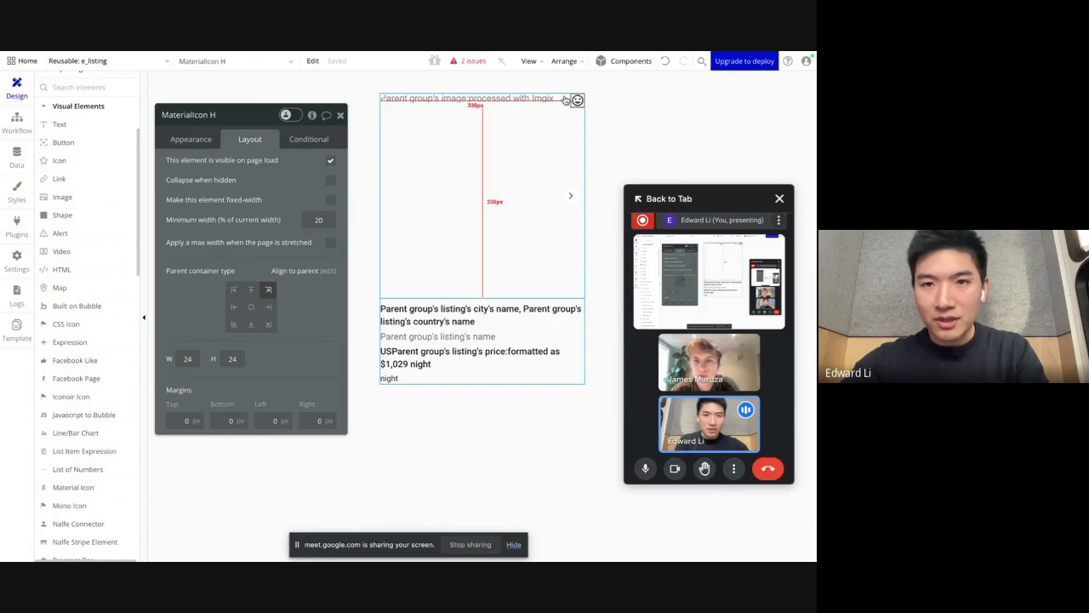
Step: Give the material icon a top margin of 8 px and a right margin of 8 px
left_click(275, 420)
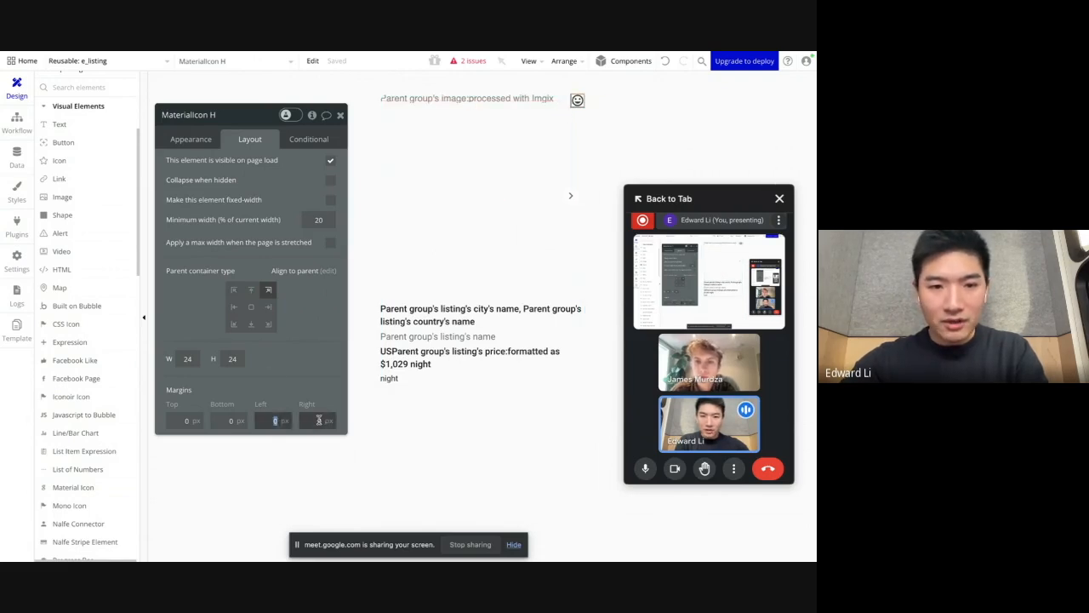
left_click(189, 418)
type("8")
left_click(269, 391)
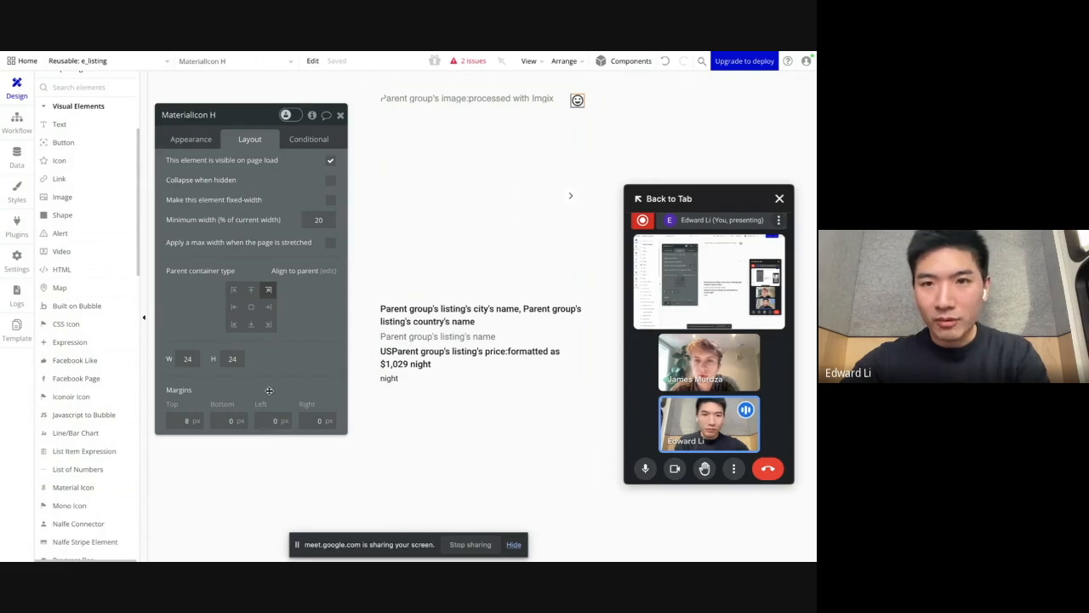
left_click(319, 420)
type("8")
left_click(333, 363)
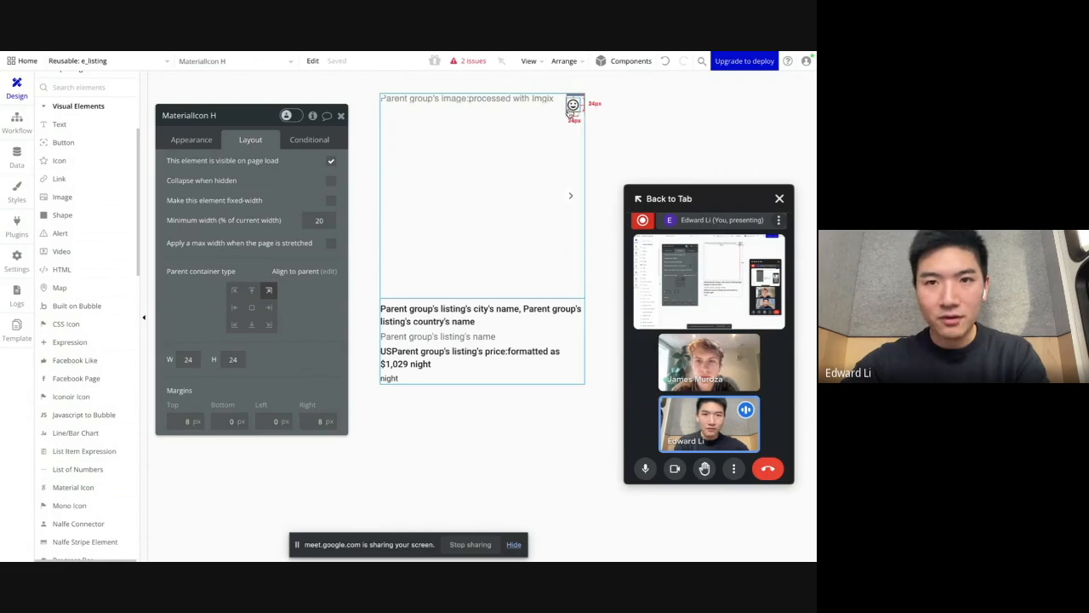
Step: Search the material icon's symbol choices for "love" and "heart", and clear the search
left_click(192, 141)
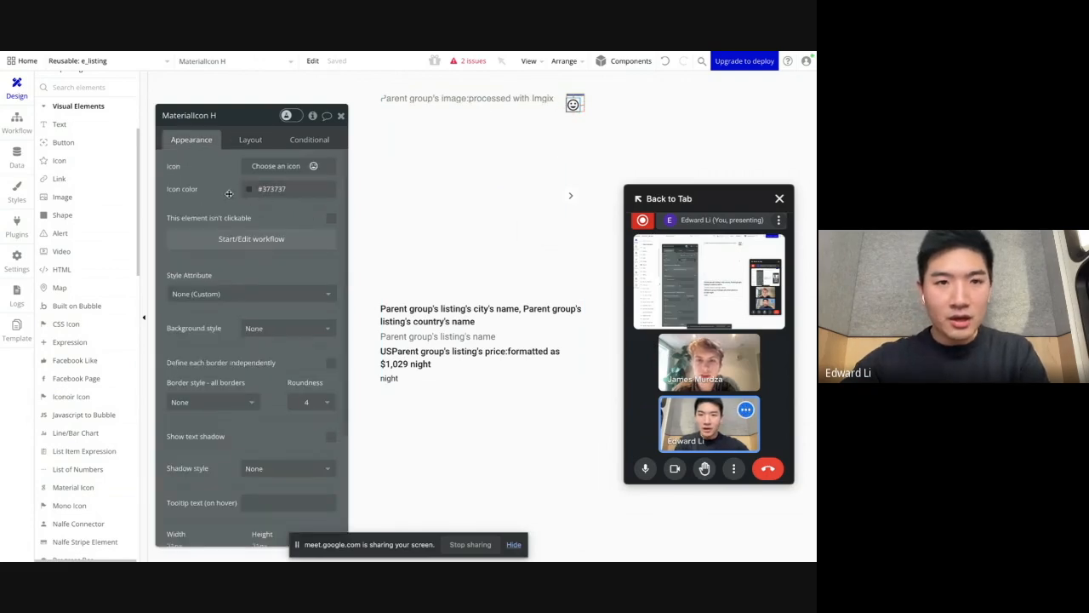
left_click(270, 148)
type("love")
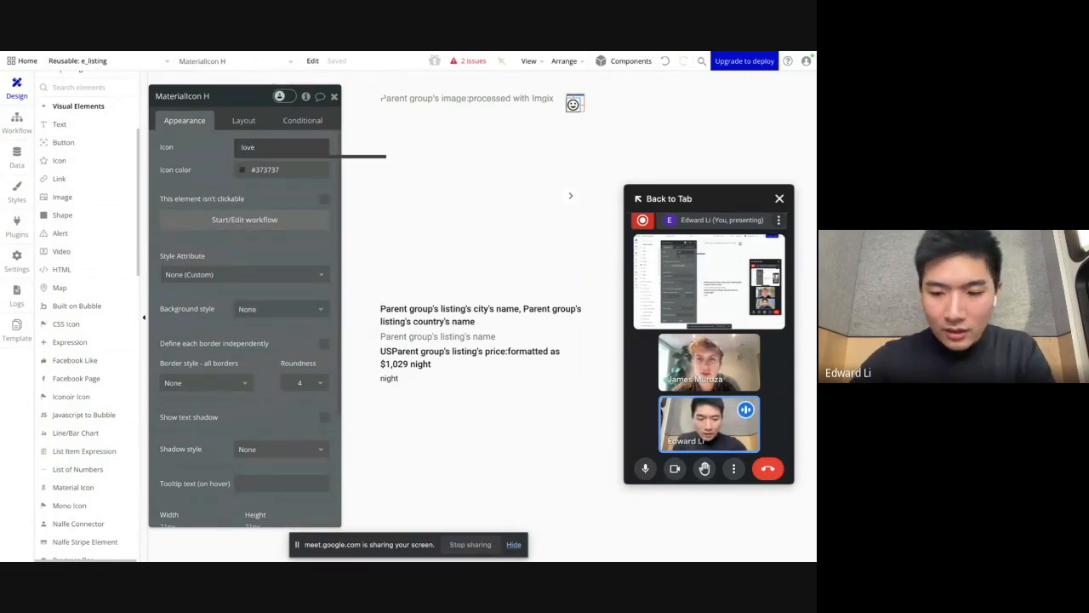
key("BackSpace")
key("BackSpace")
type("heart")
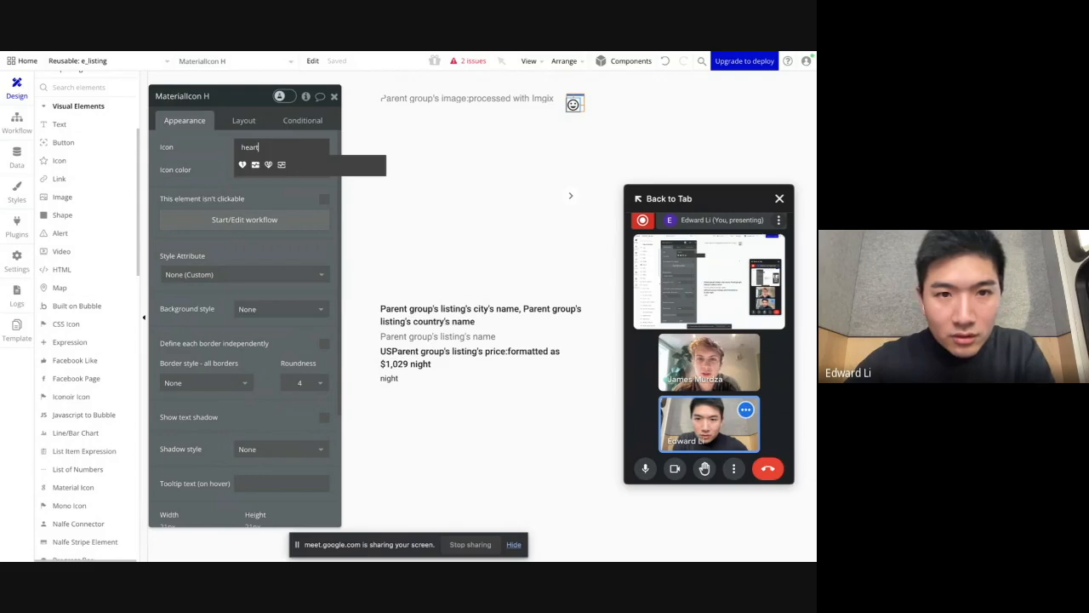
key("BackSpace")
key("BackSpace")
key("BackSpace")
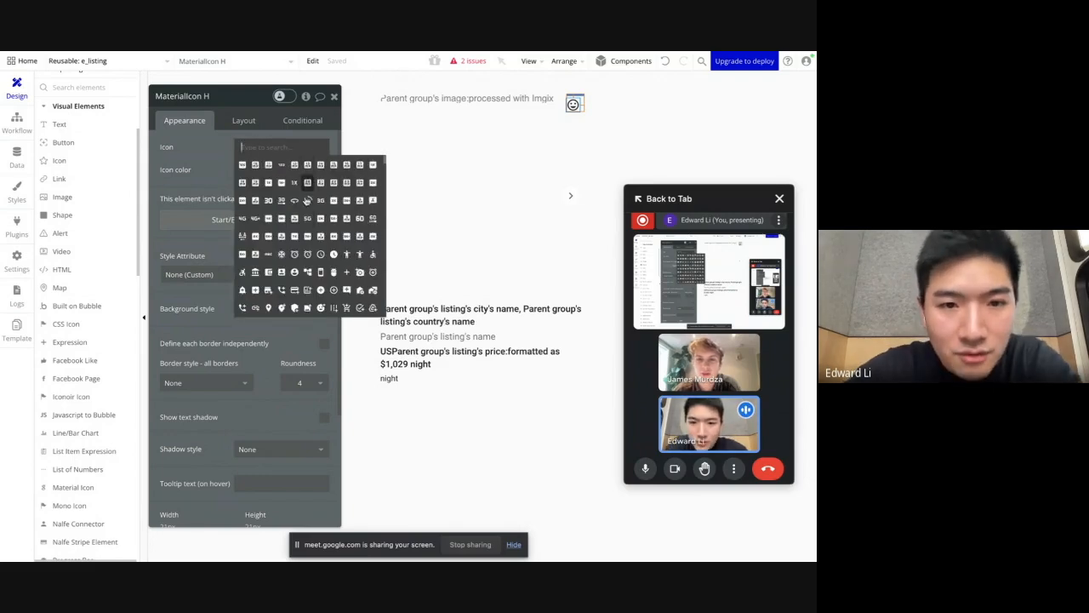
Step: Choose the outlined heart, favorite_border, from the full icon set as the material icon's symbol
scroll(300, 221, "down", 5)
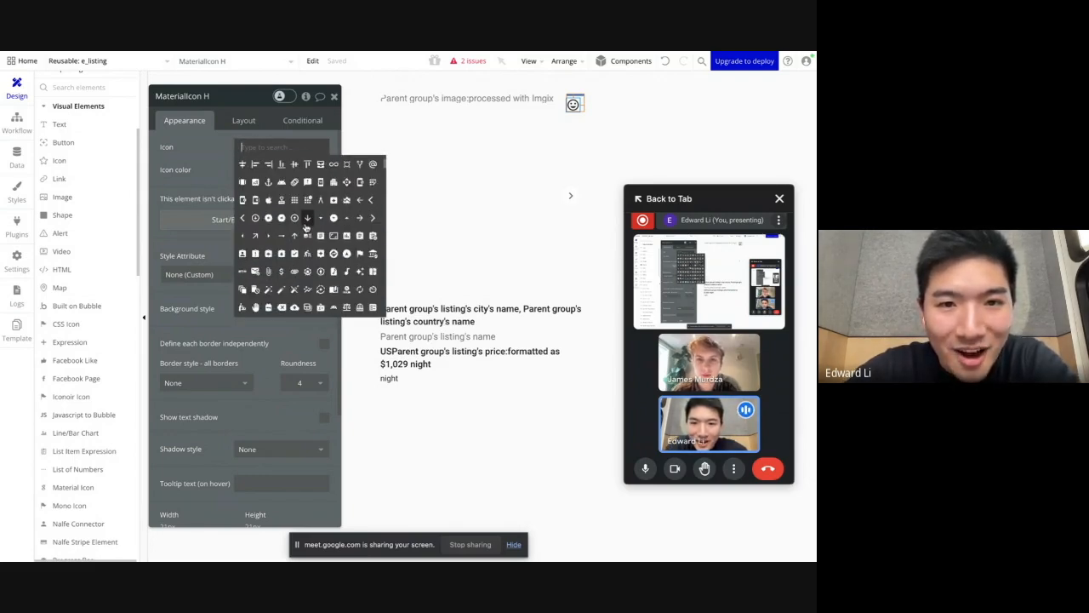
scroll(303, 228, "down", 3)
scroll(299, 230, "down", 4)
scroll(295, 245, "down", 5)
scroll(290, 246, "down", 5)
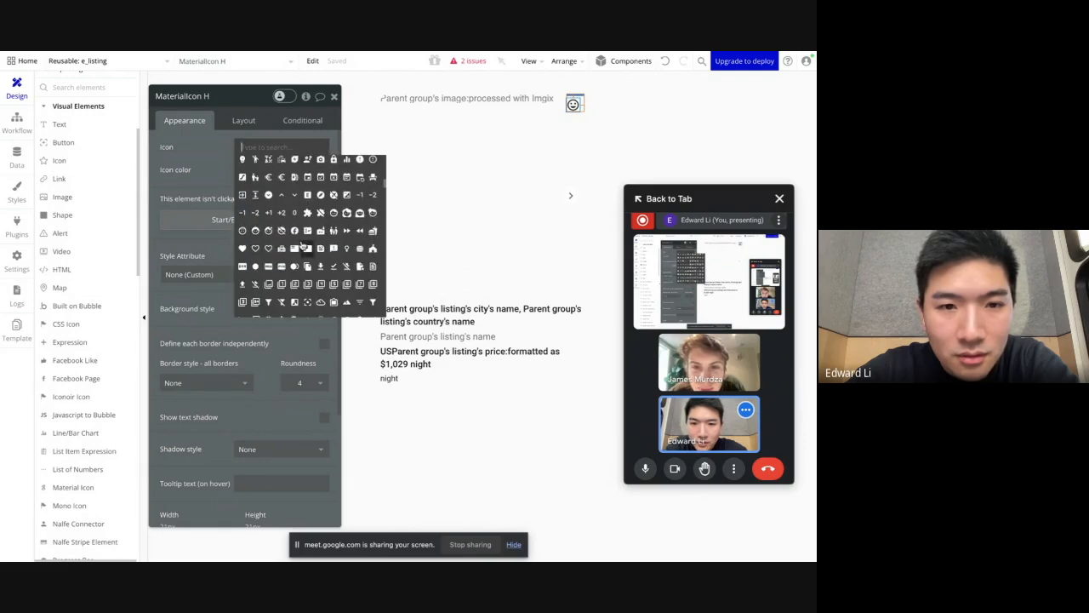
left_click(255, 249)
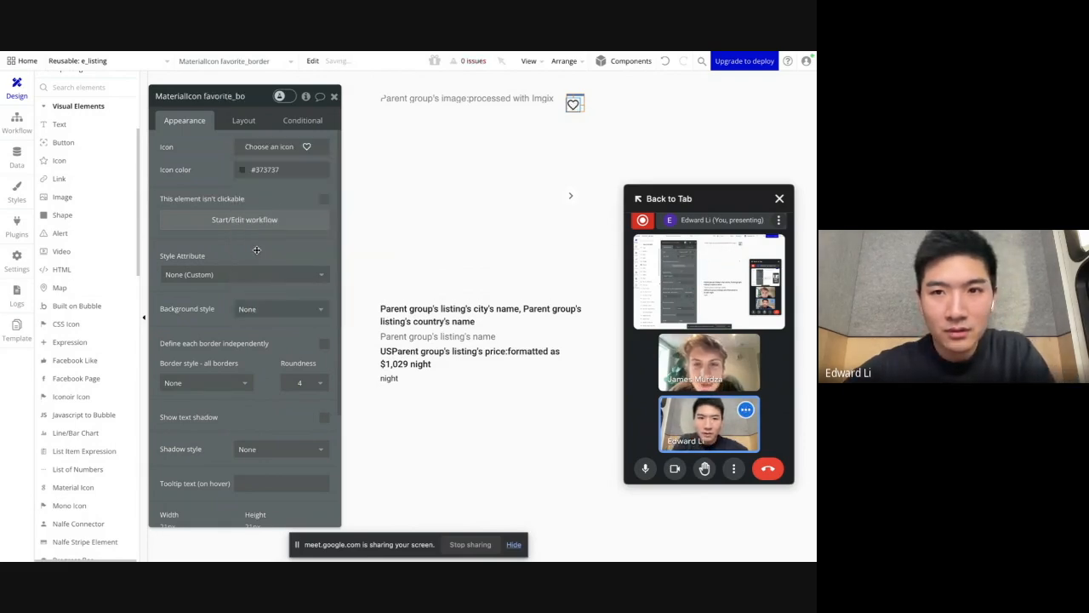
Step: Set the heart icon's color to the Destructive (#FF0000) color variable, leaving its style as None (Custom)
left_click(221, 274)
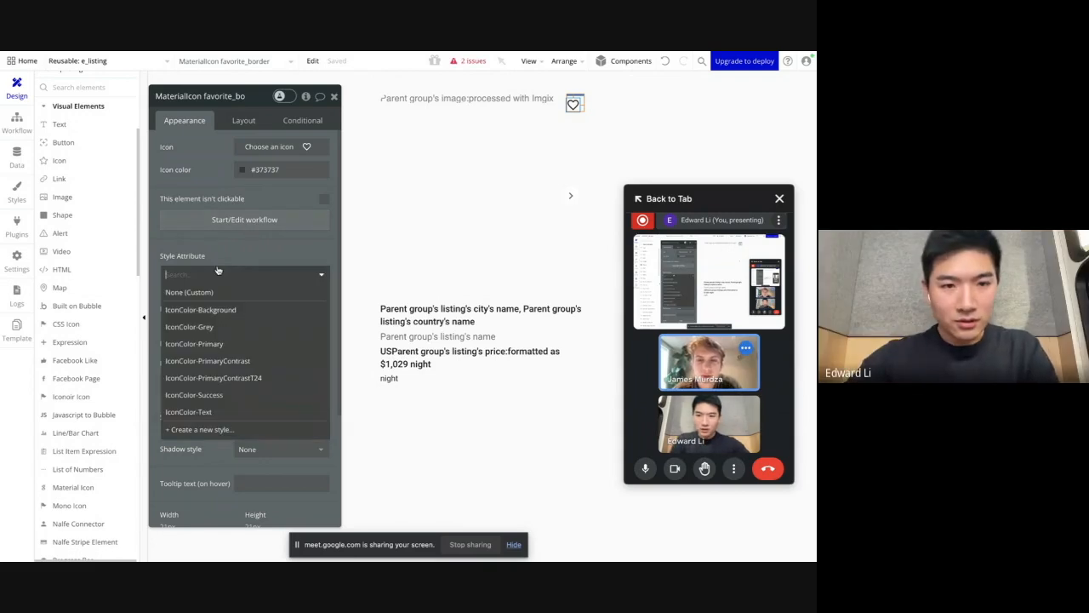
left_click(252, 259)
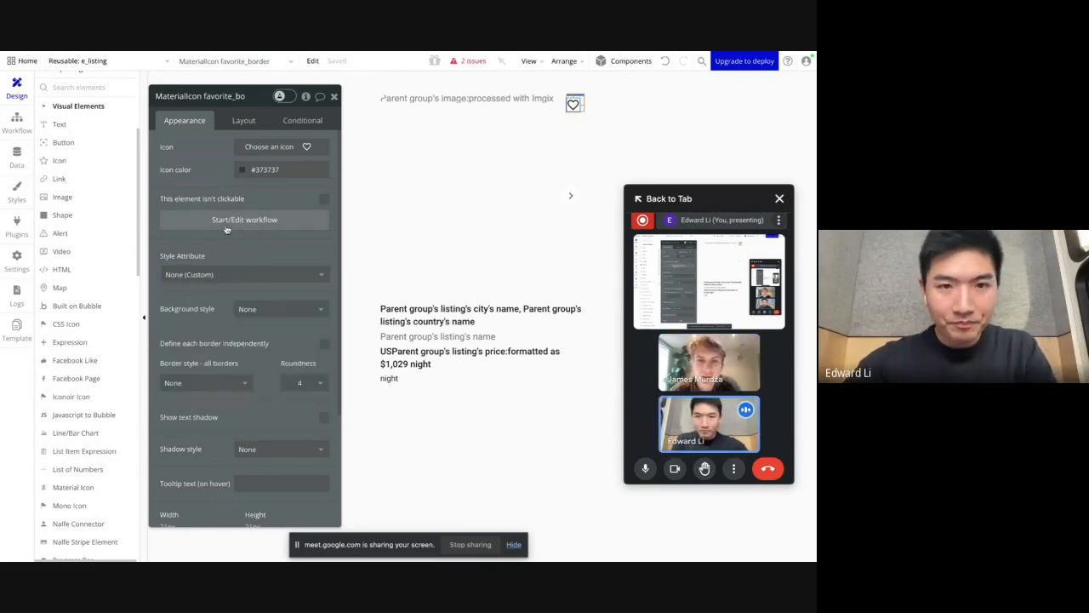
left_click(265, 170)
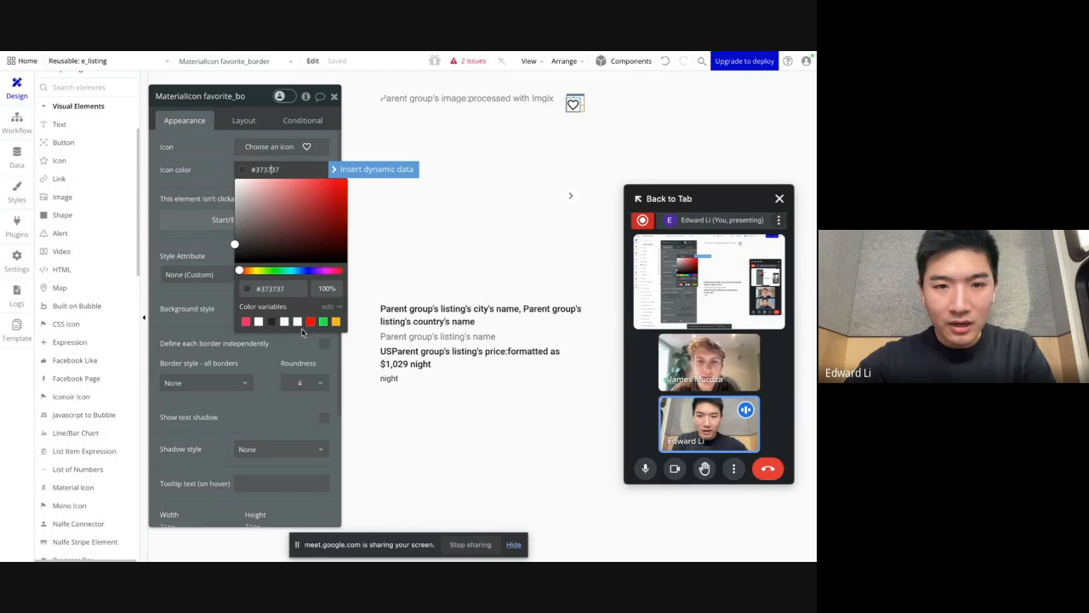
left_click(310, 321)
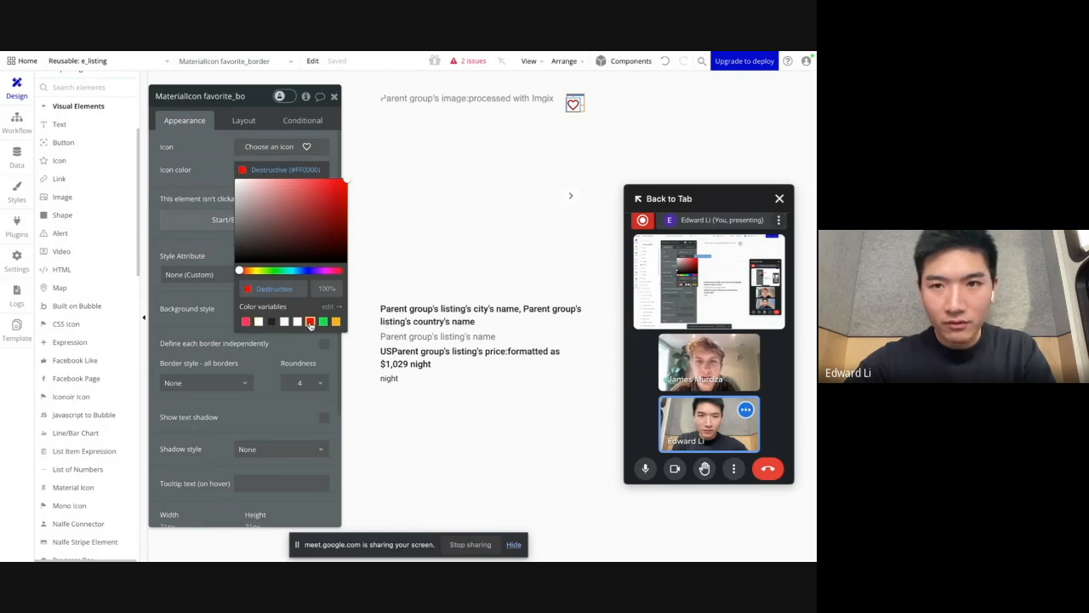
left_click(191, 164)
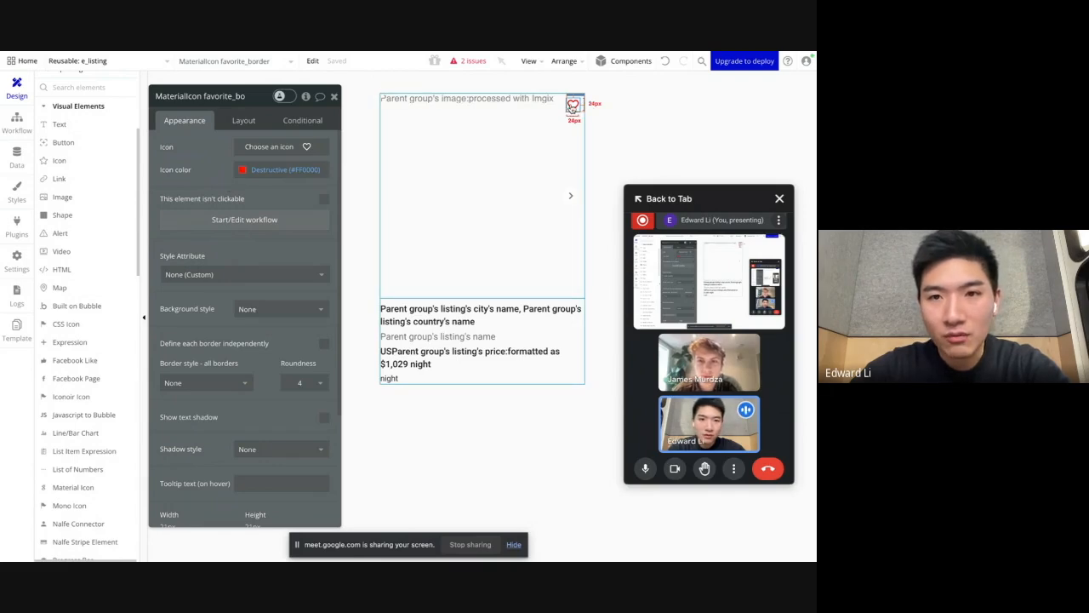
Step: Create a workflow for when the heart icon is clicked and add a "Make changes to thing" action
left_click(223, 220)
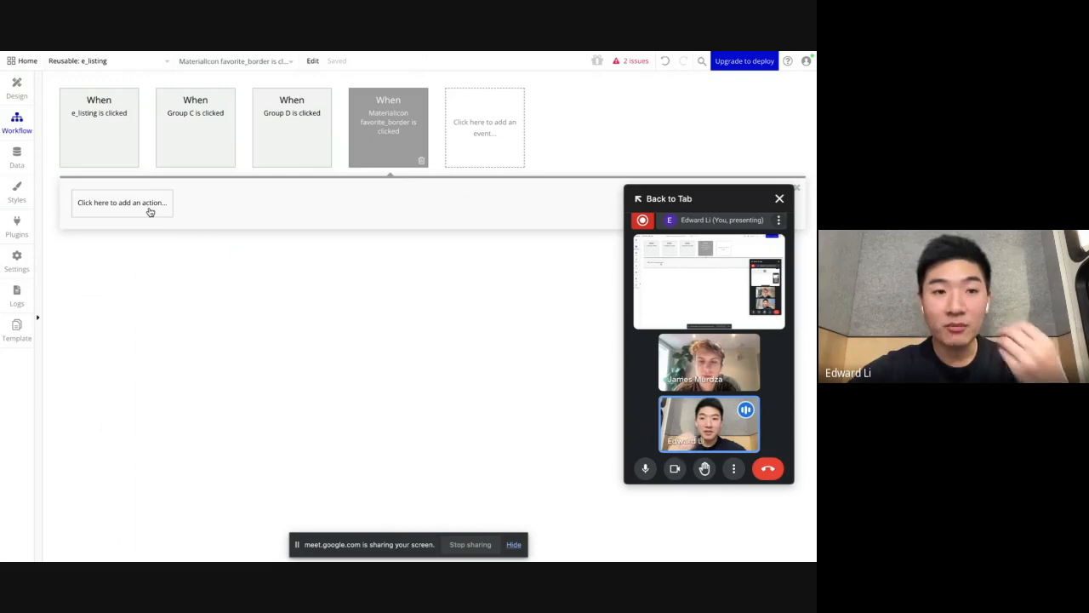
left_click(150, 211)
mouse_move(87, 285)
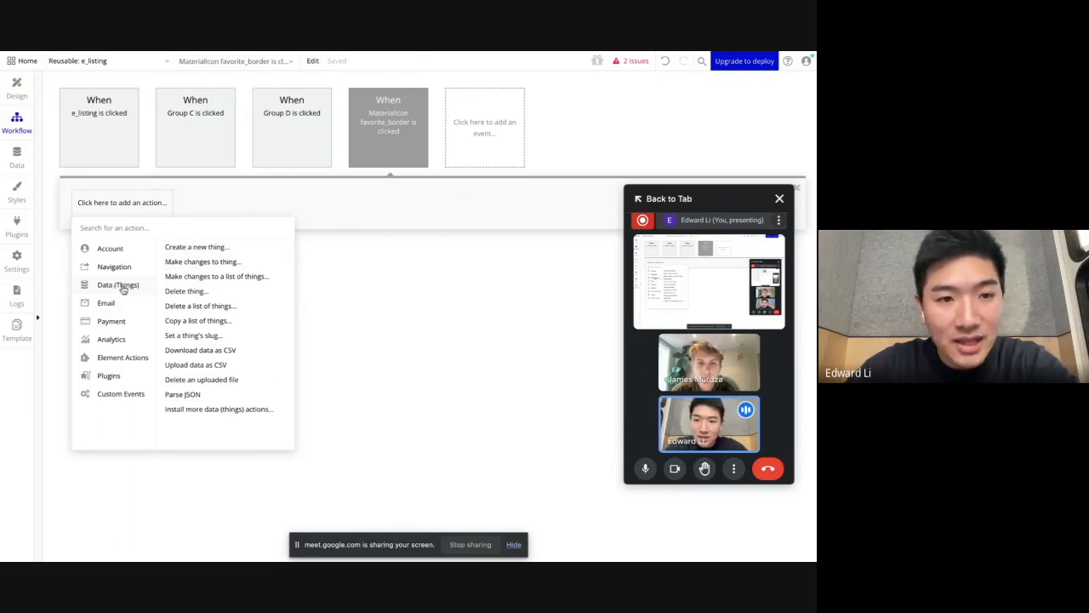
left_click(196, 261)
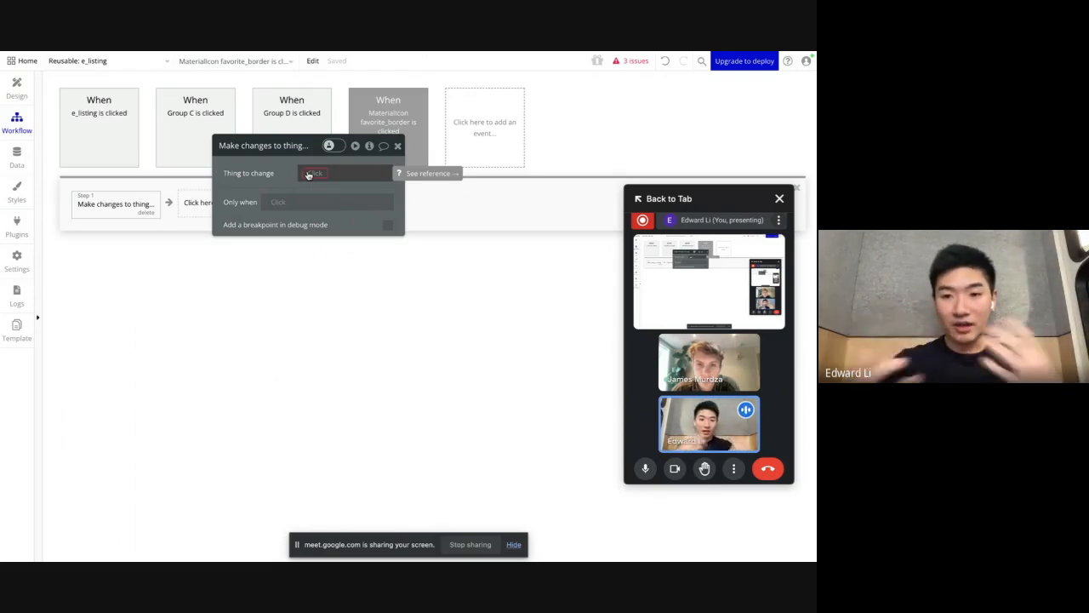
Step: Set the action's thing to change to Current User and pick saved_listings as the field to modify
left_click(309, 174)
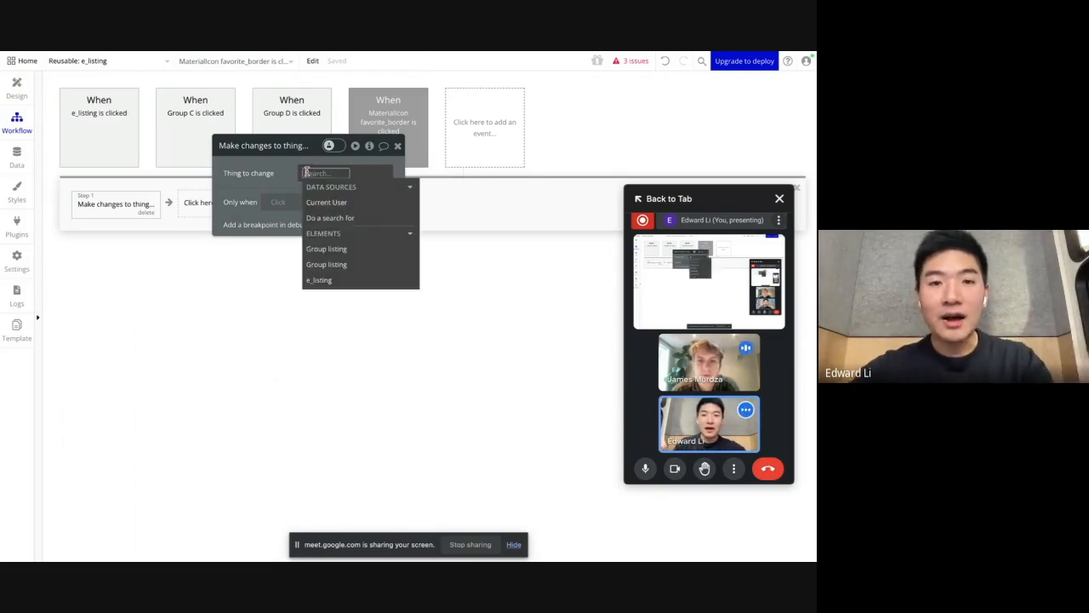
left_click(319, 198)
type("sav")
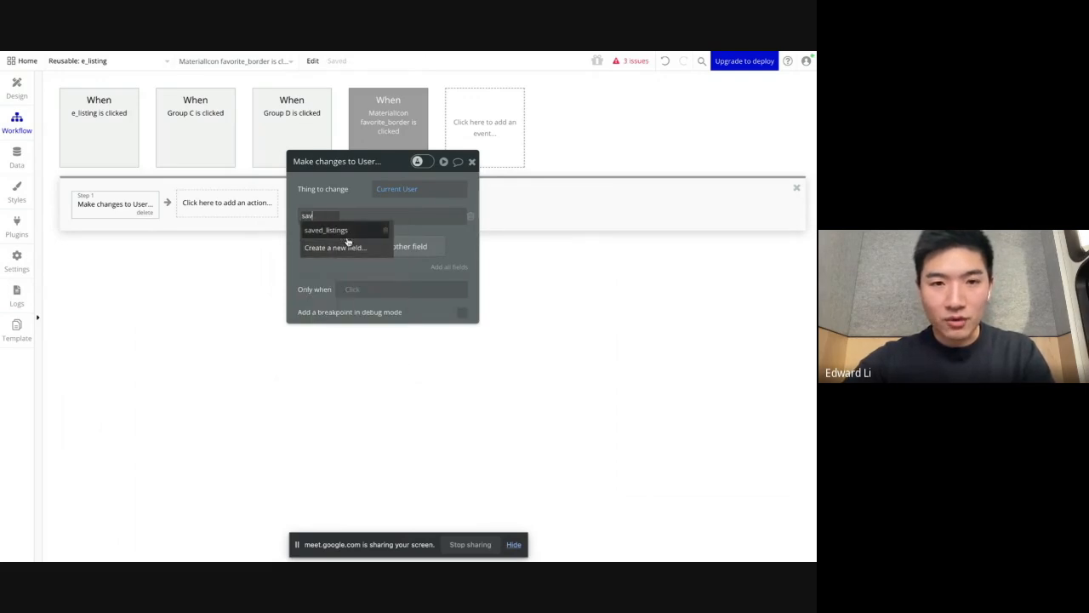
left_click(342, 231)
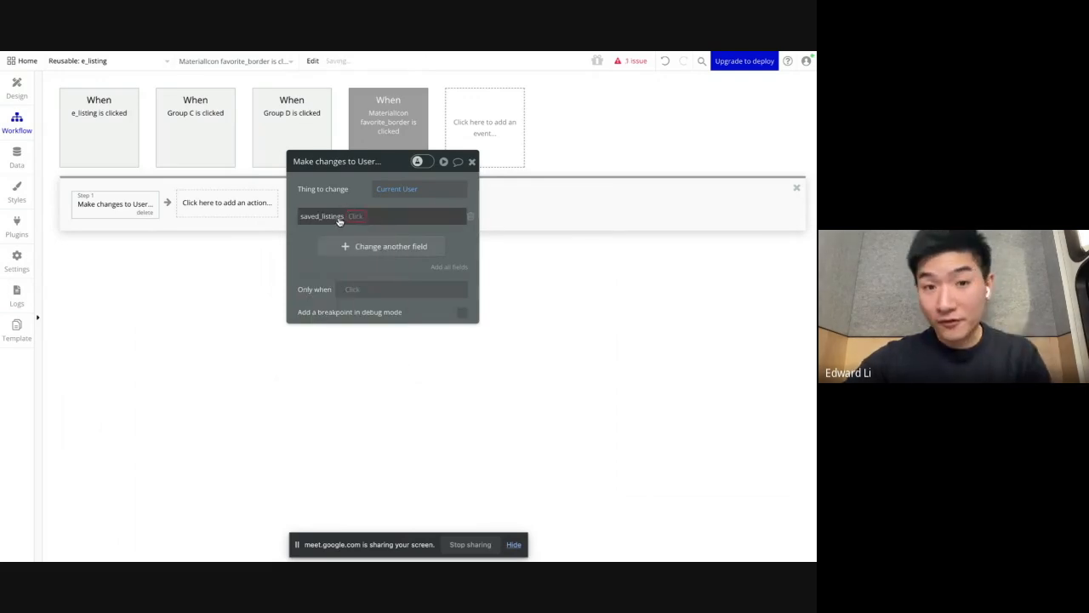
Step: Set the saved_listings field change to use the add operation
left_click(351, 219)
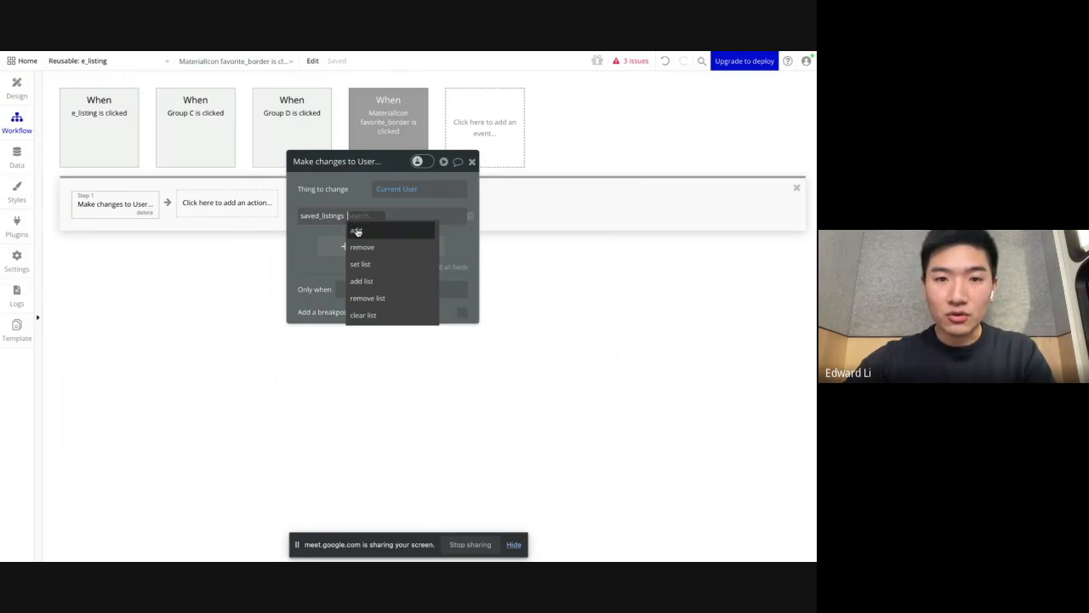
left_click(360, 232)
left_click(377, 217)
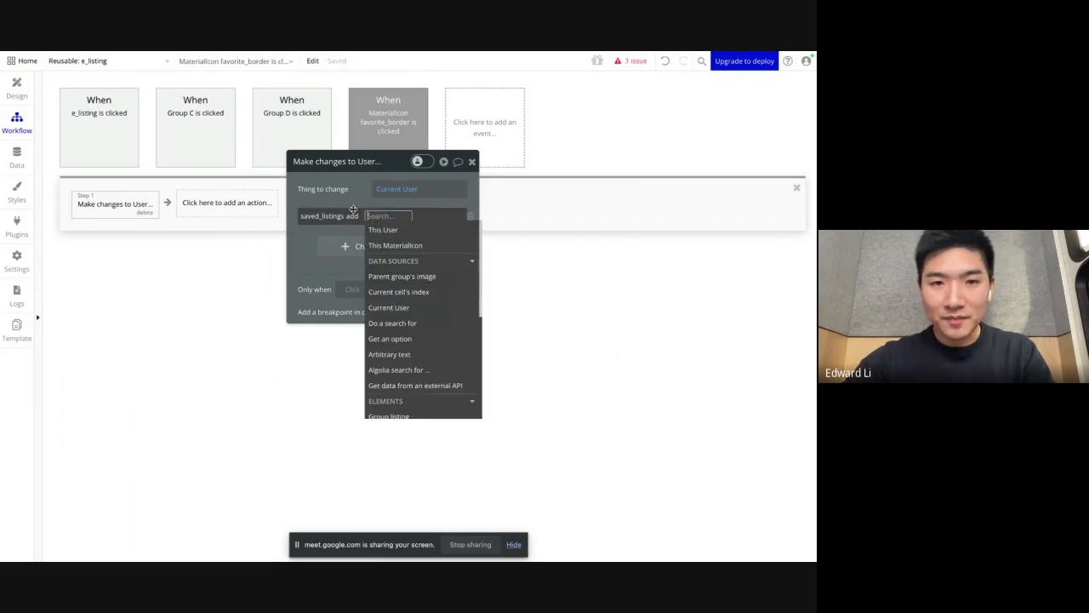
left_click(355, 219)
left_click(353, 218)
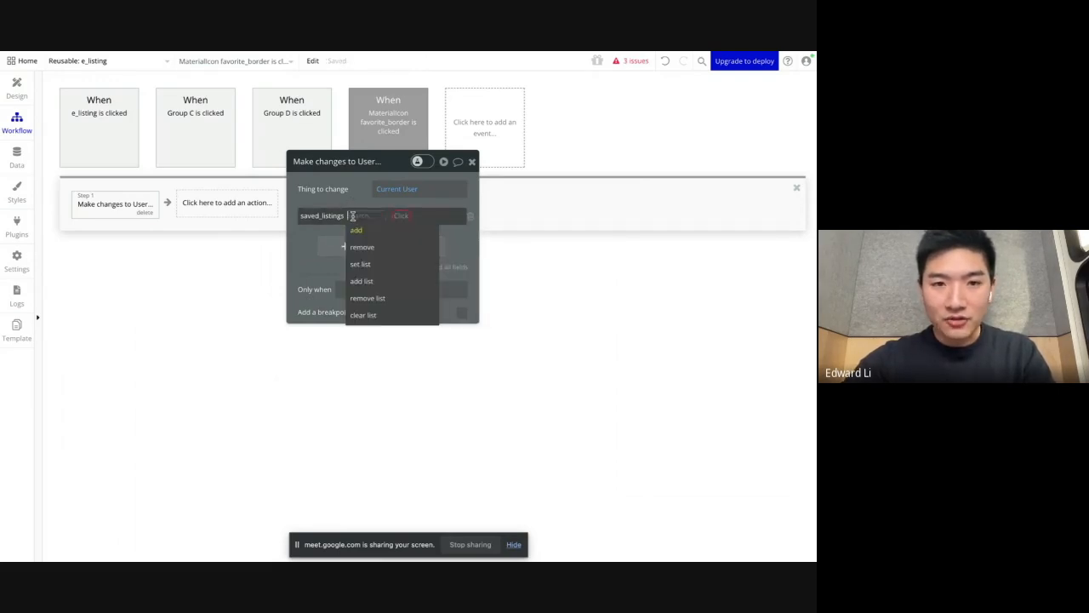
left_click(369, 231)
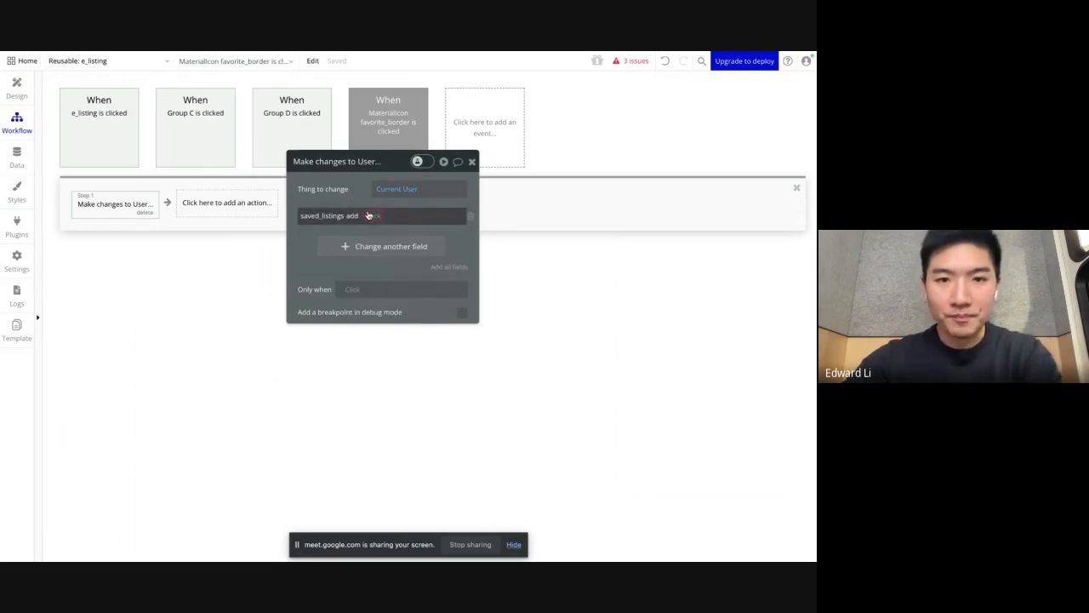
left_click(355, 217)
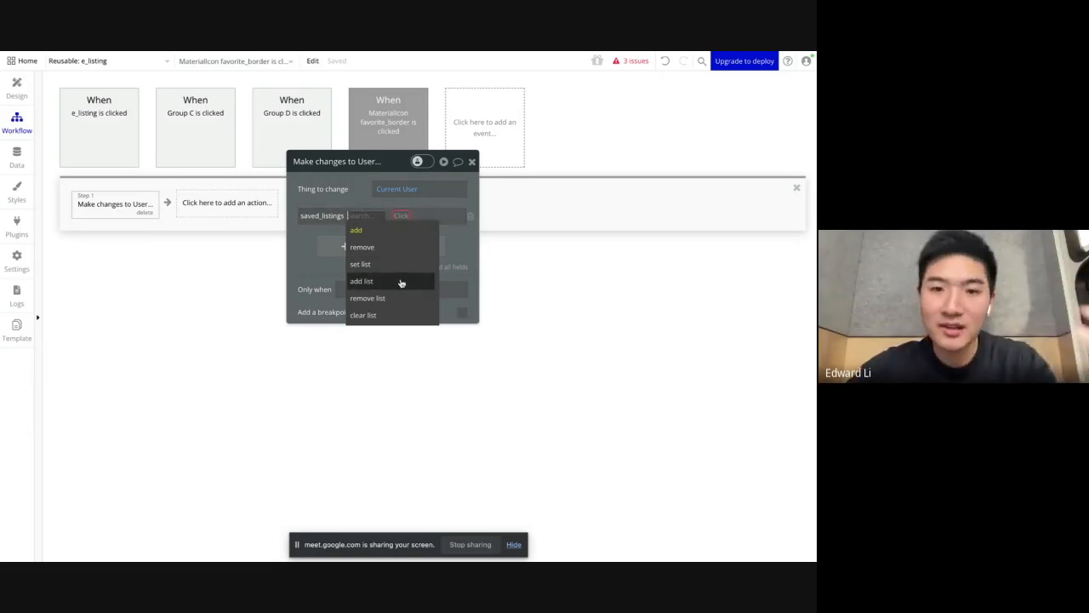
left_click(357, 230)
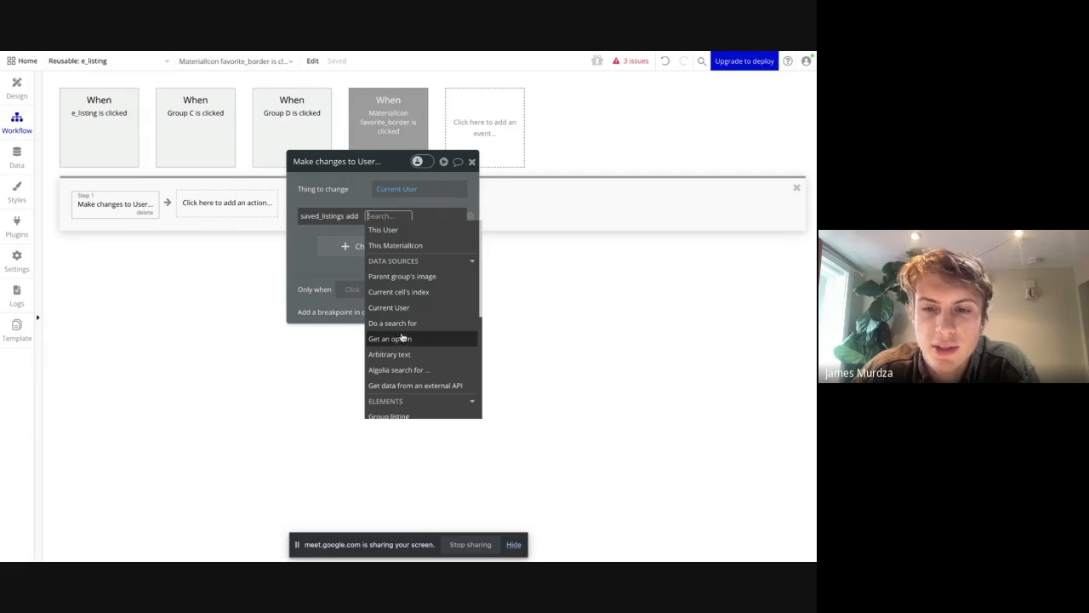
left_click(351, 201)
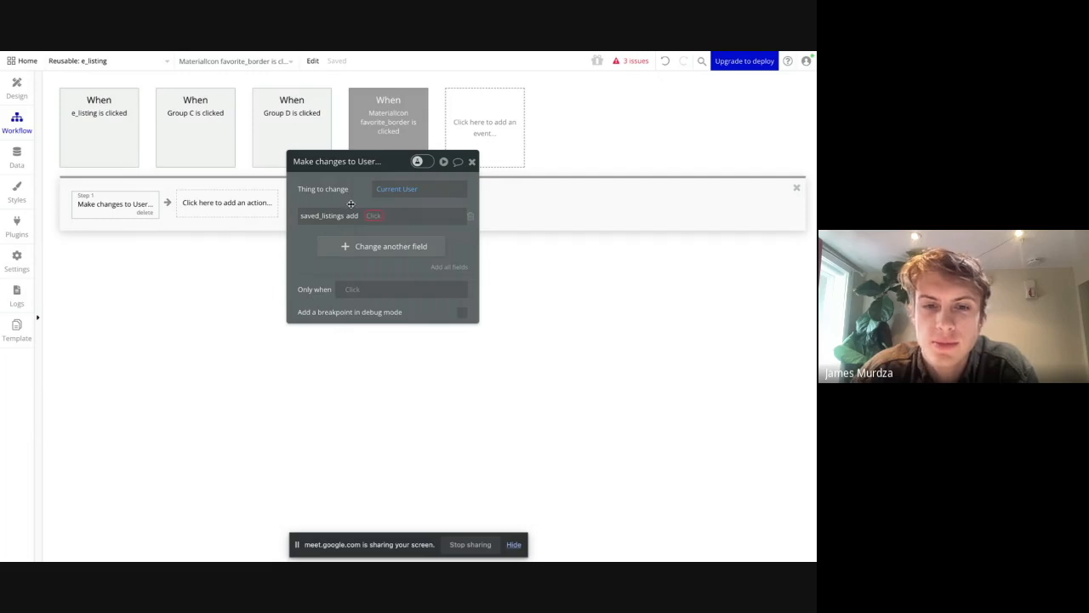
left_click(343, 251)
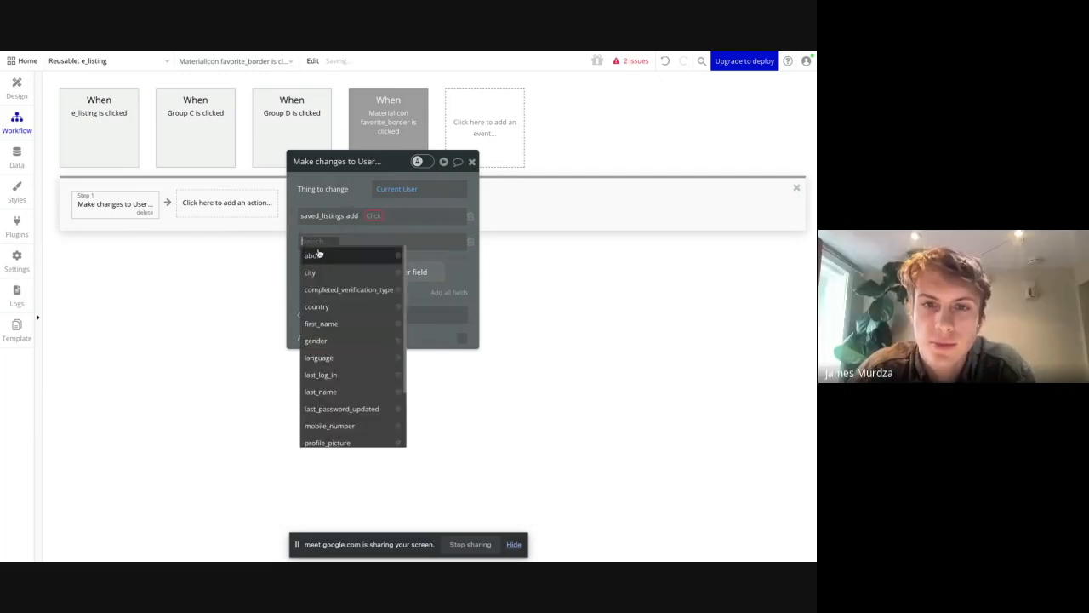
left_click(328, 322)
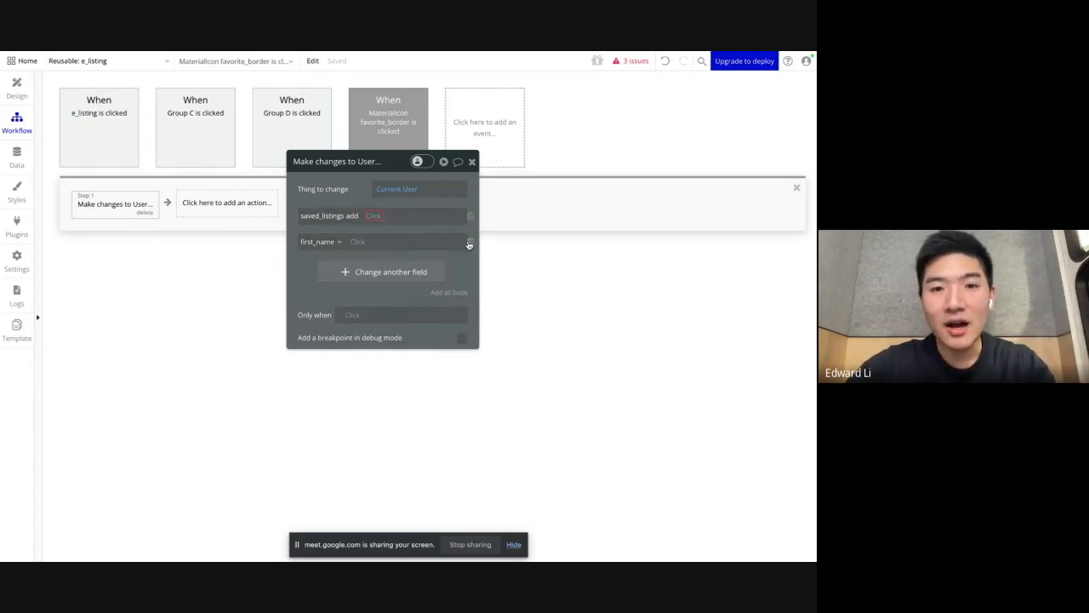
left_click(471, 242)
Step: Review the list operations and data sources offered for saved_listings, and check the e_listing element's type of content in the design view
left_click(365, 219)
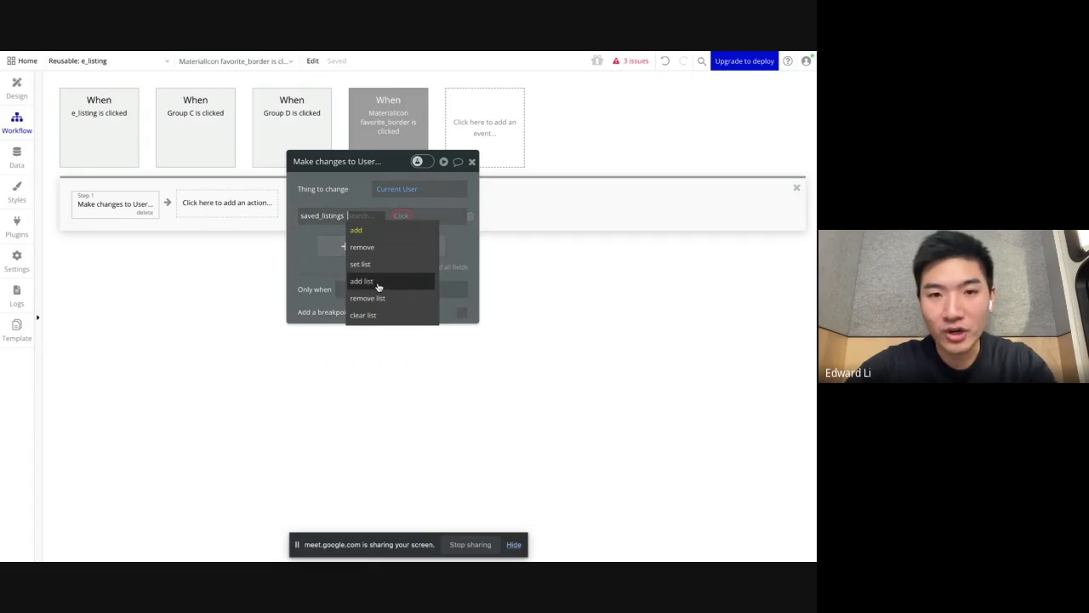
left_click(361, 228)
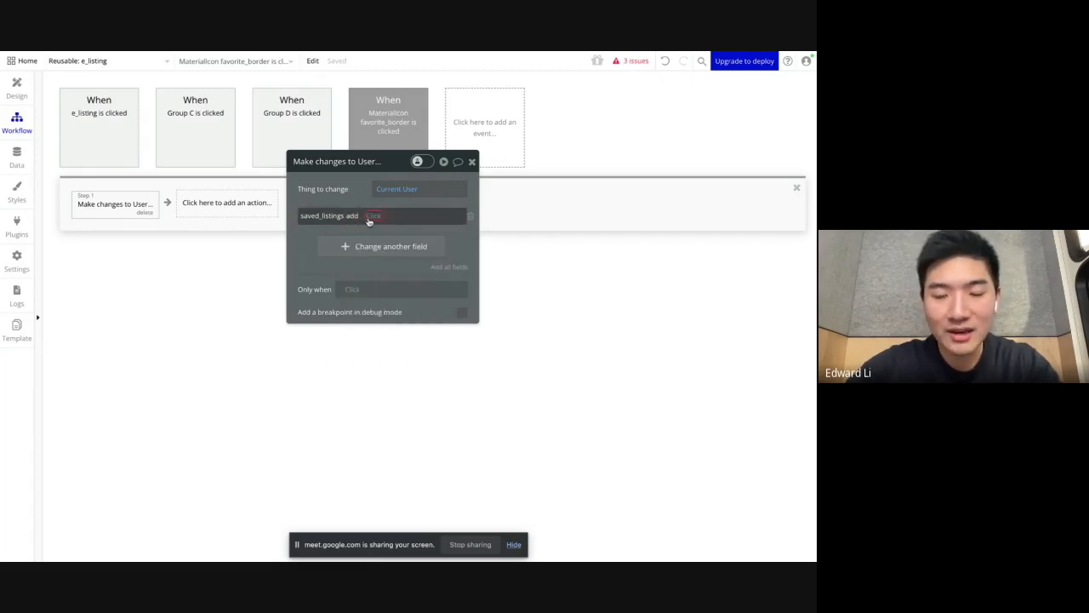
left_click(372, 217)
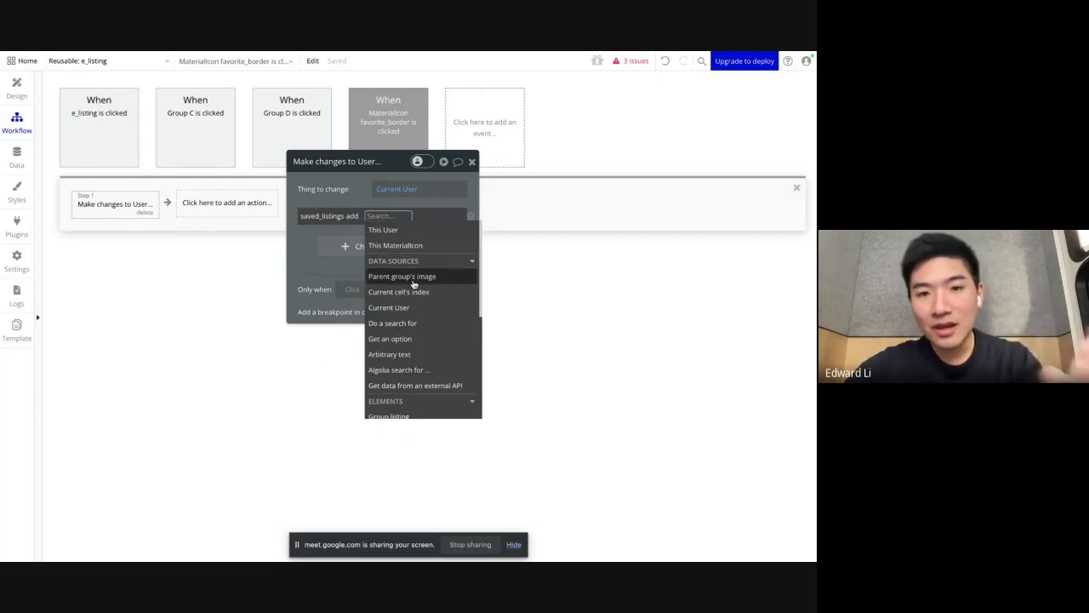
left_click(16, 85)
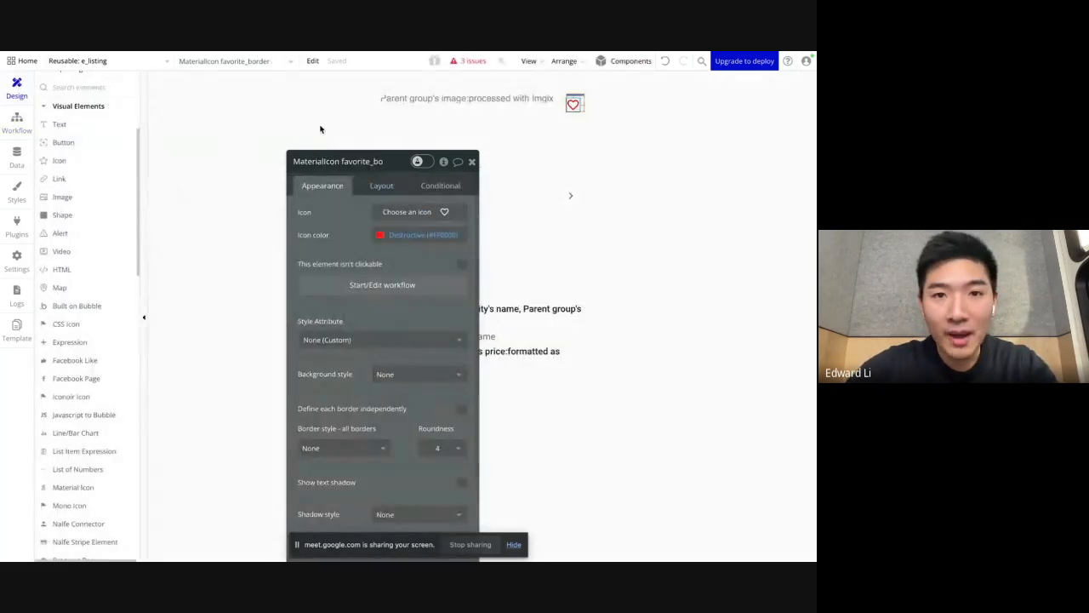
left_click_drag(360, 232, 343, 198)
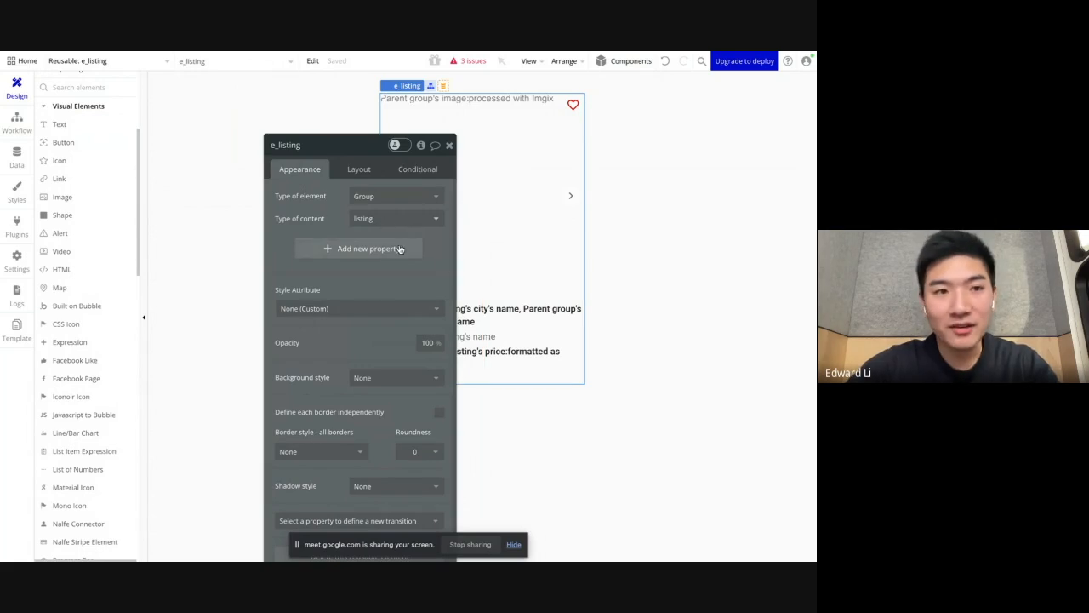
Step: Back in the heart icon's workflow, set the value added to saved_listings to e_listing's listing
left_click(20, 126)
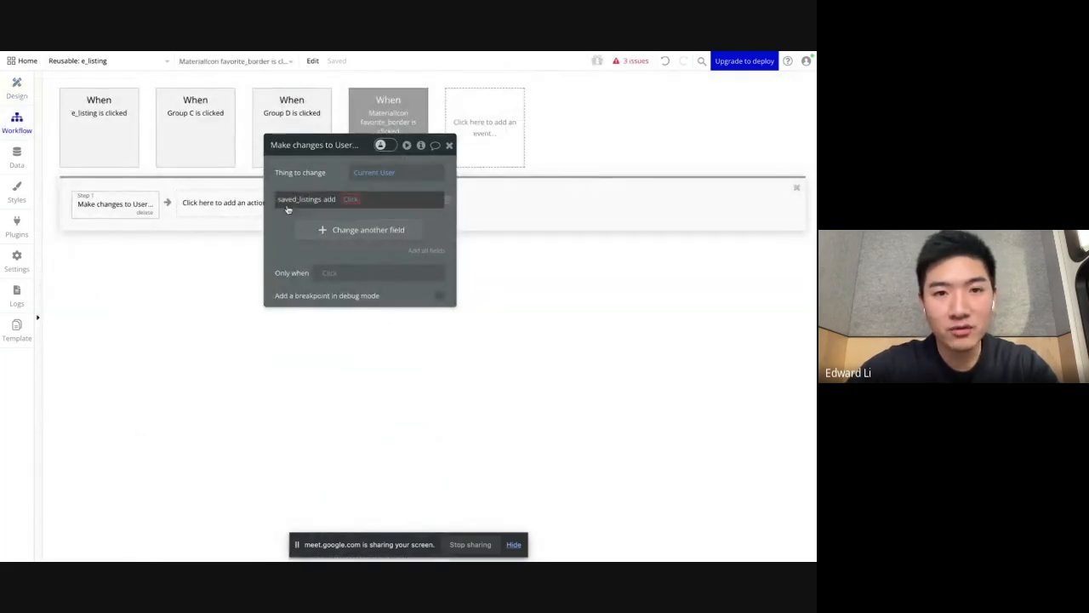
left_click(351, 200)
type("e_")
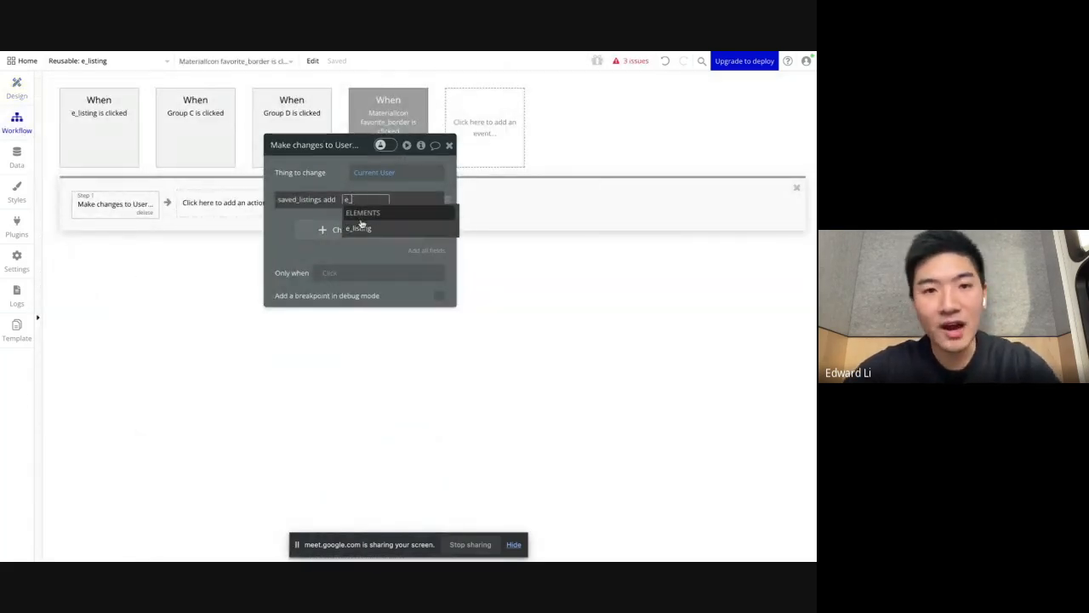
left_click(366, 231)
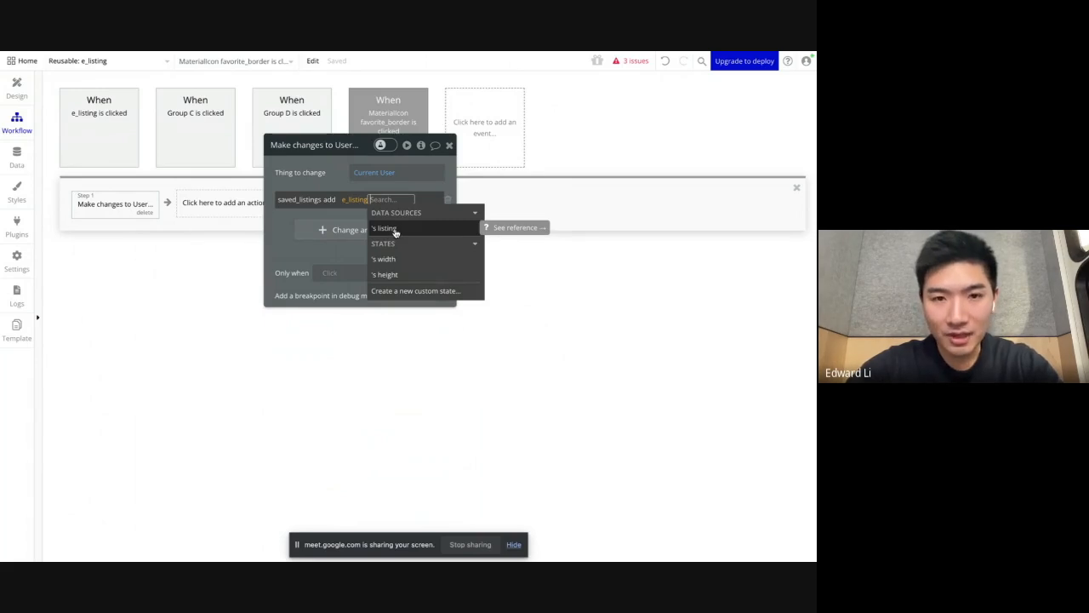
left_click(395, 230)
Step: Check the e_listing element's properties in the design view against the heart icon's workflow action
left_click(332, 172)
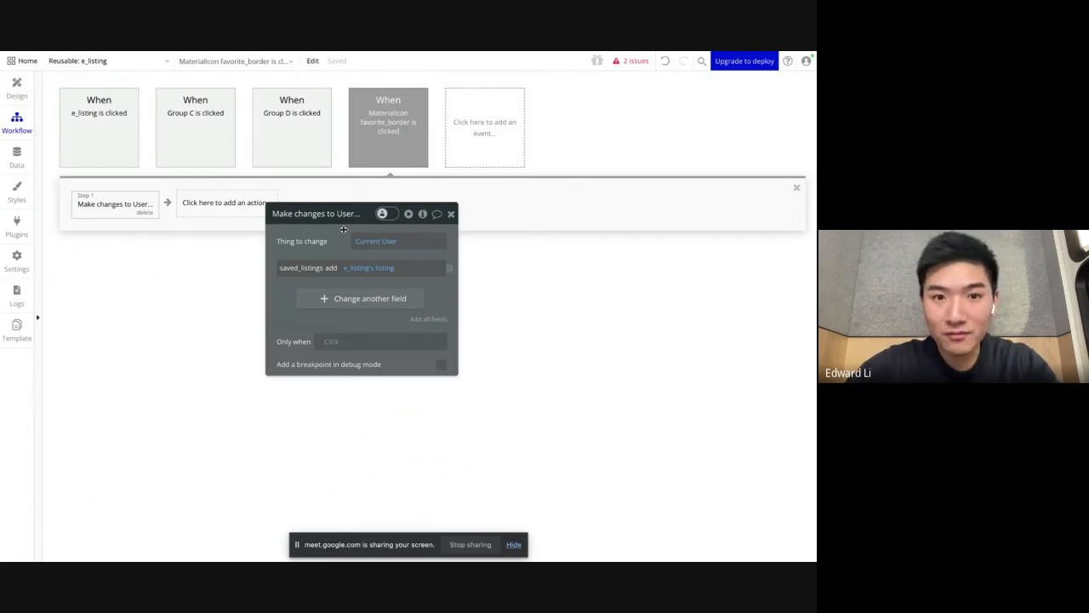
left_click(16, 88)
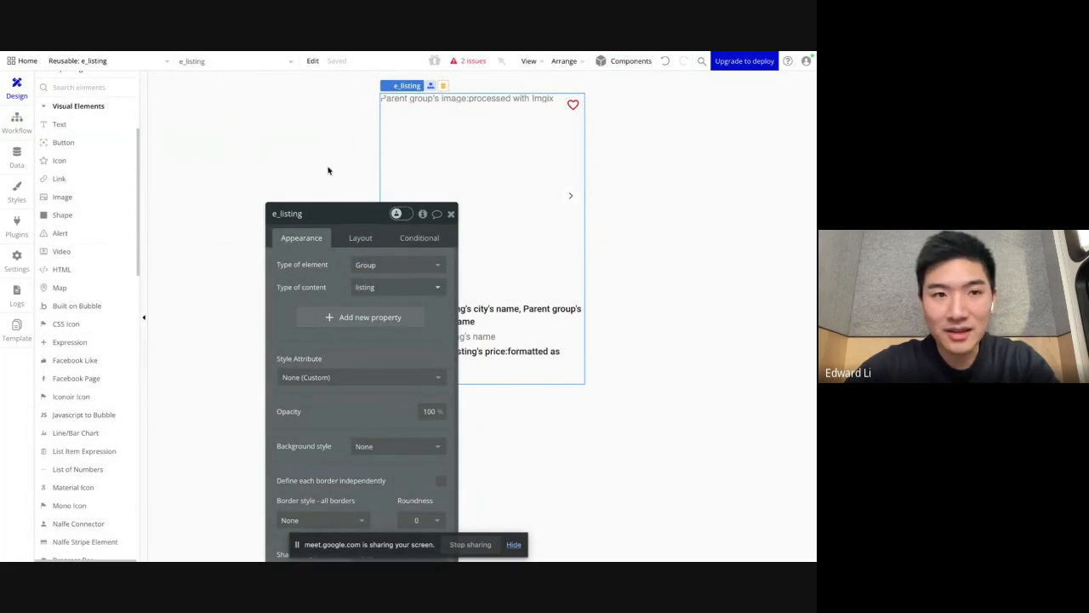
left_click(16, 122)
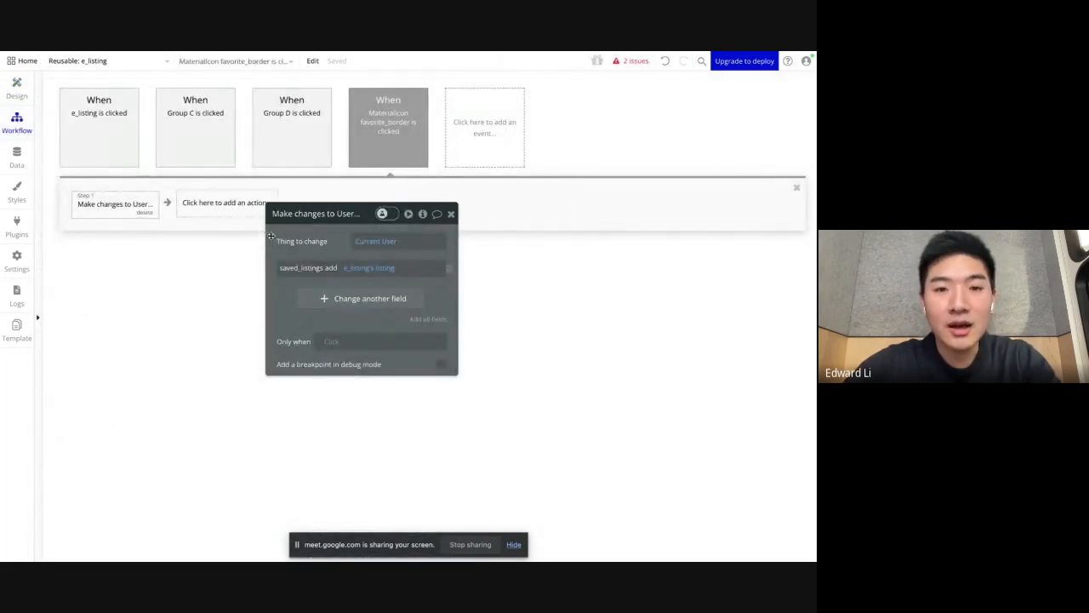
left_click_drag(270, 236, 301, 250)
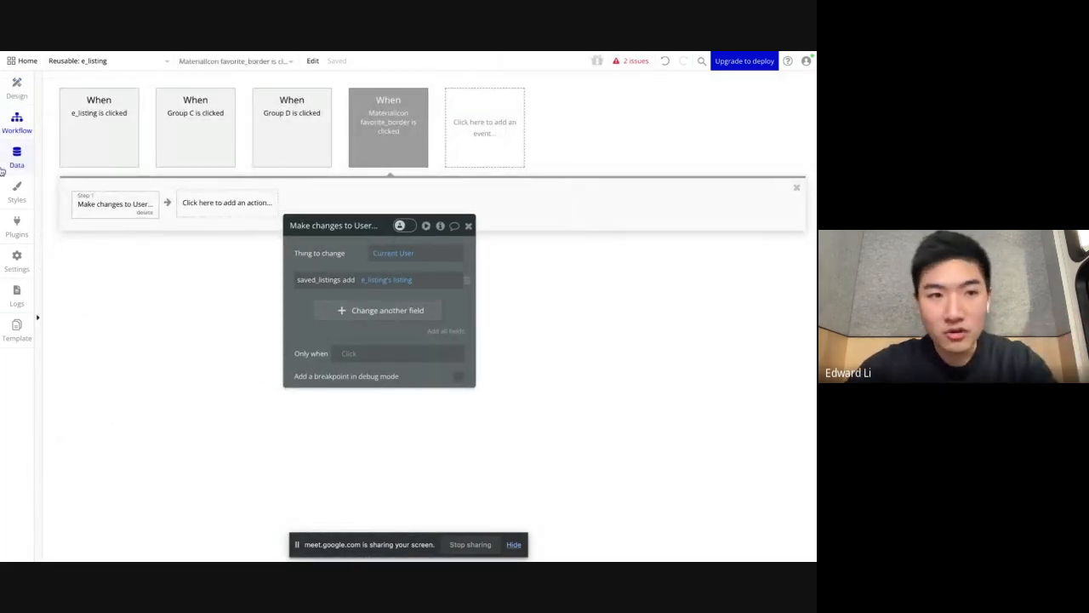
Step: Switch to the Airbnb site, save and unsave the East Wenatchee listing with its heart, and return to the Bubble editor
mouse_move(4, 162)
left_click(47, 203)
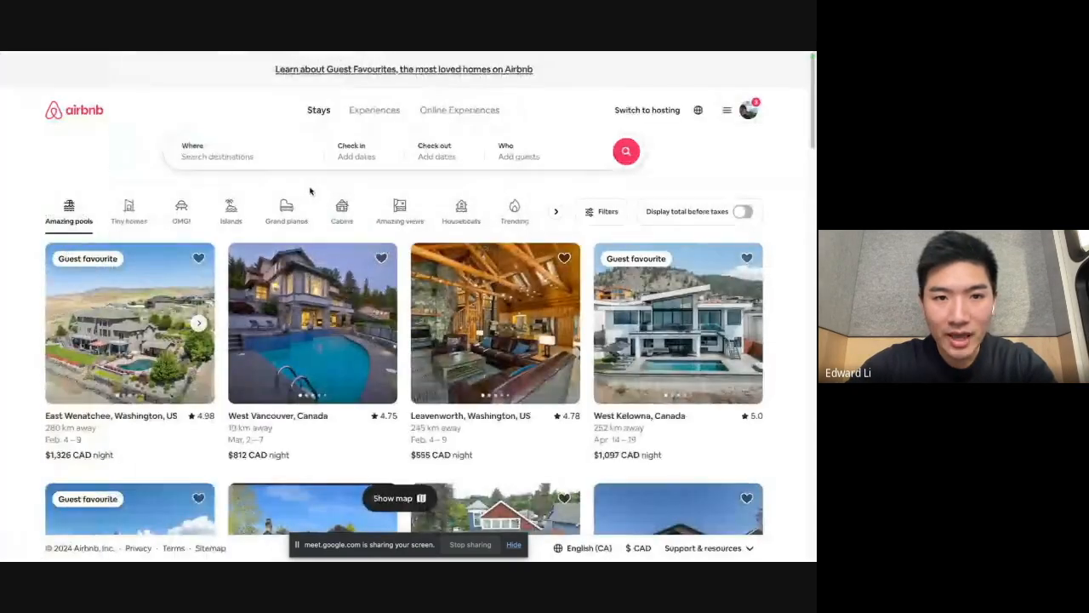
left_click(200, 258)
left_click(367, 192)
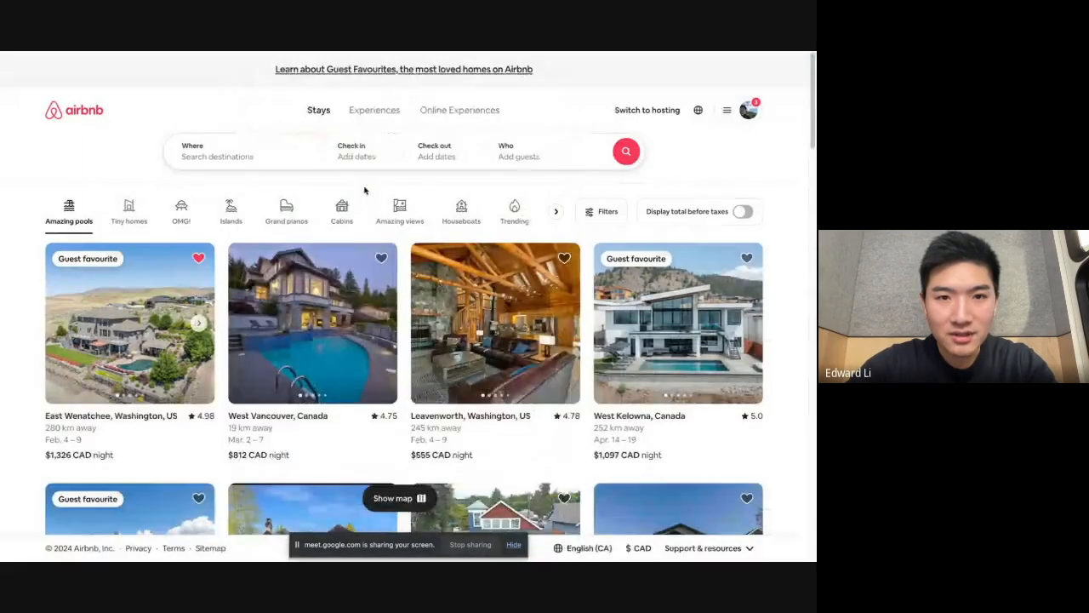
left_click(200, 258)
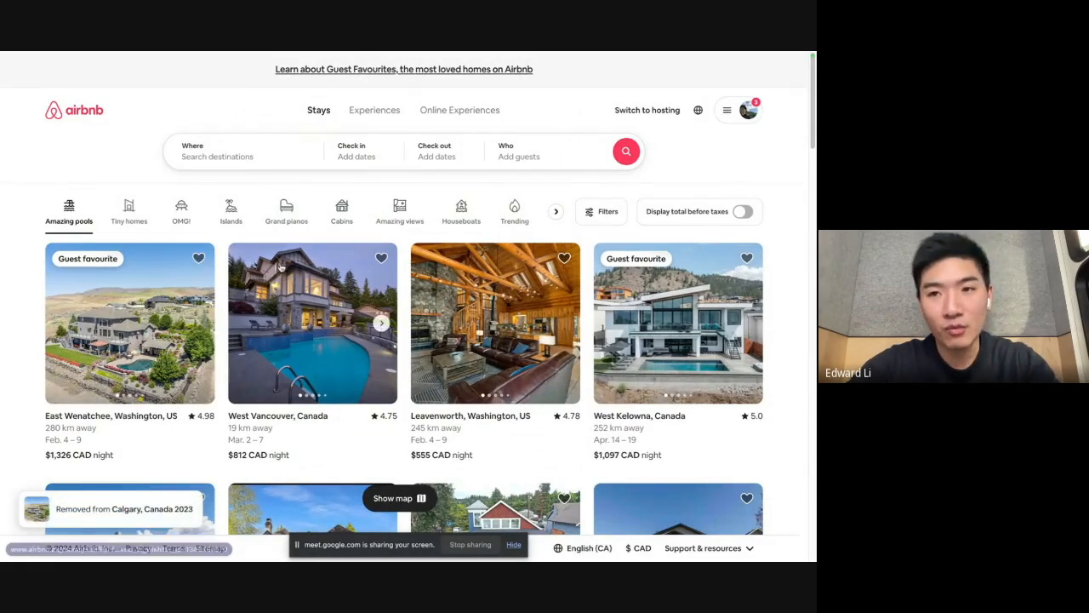
mouse_move(2, 184)
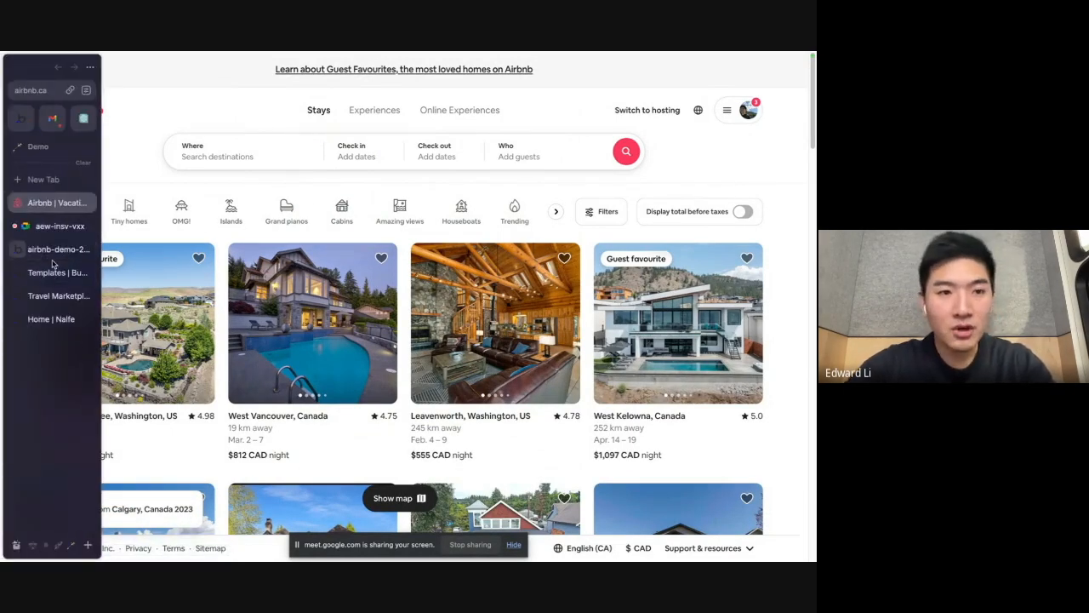
mouse_move(1, 266)
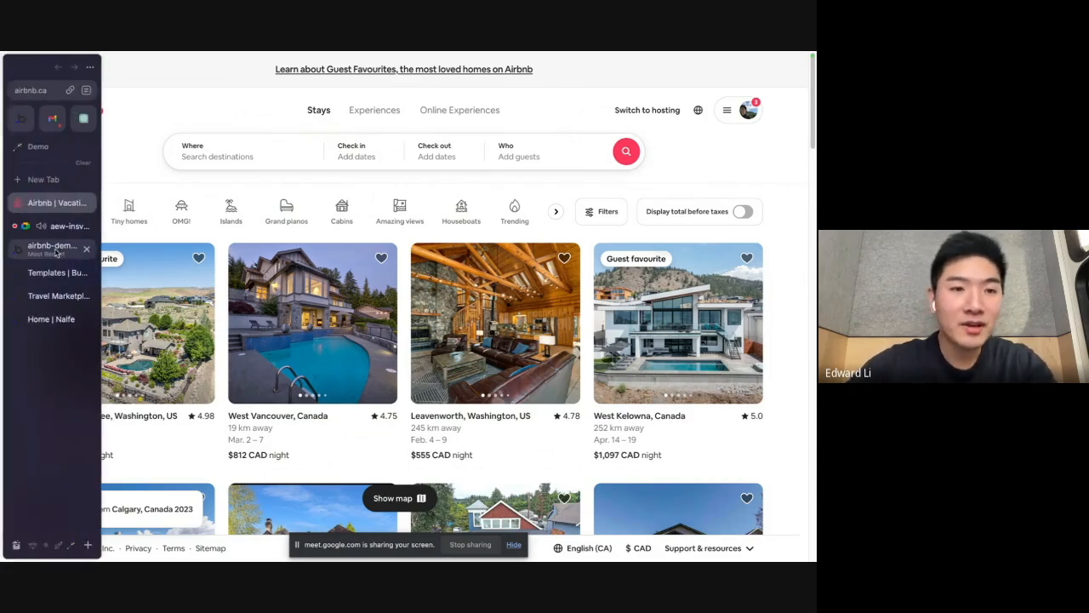
left_click(53, 247)
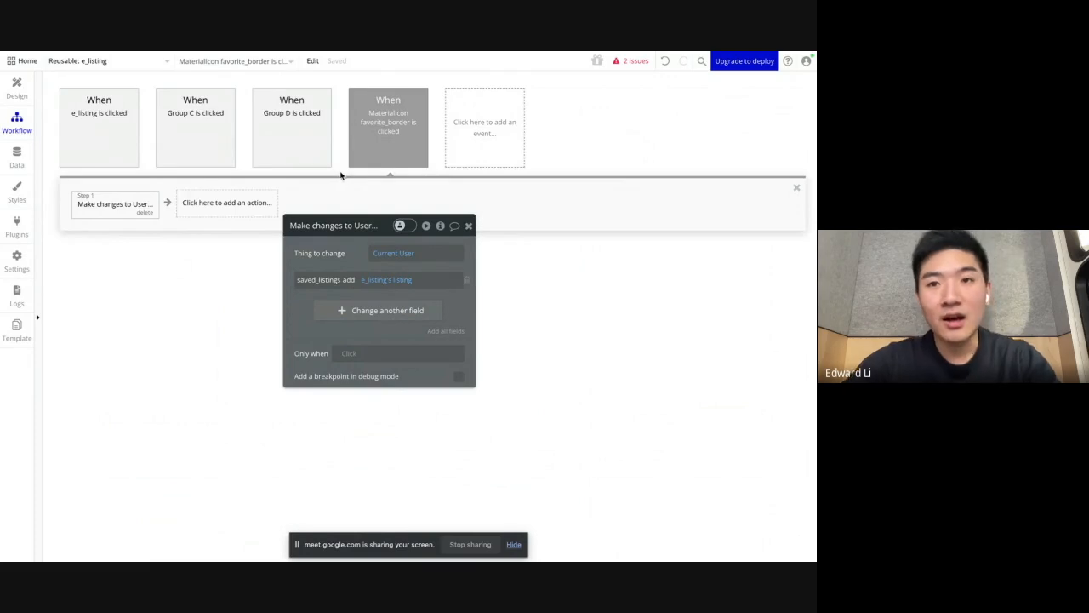
Step: Select the heart icon in the design view, go to its workflow and show the click event's properties
left_click_drag(341, 226, 380, 213)
left_click(16, 89)
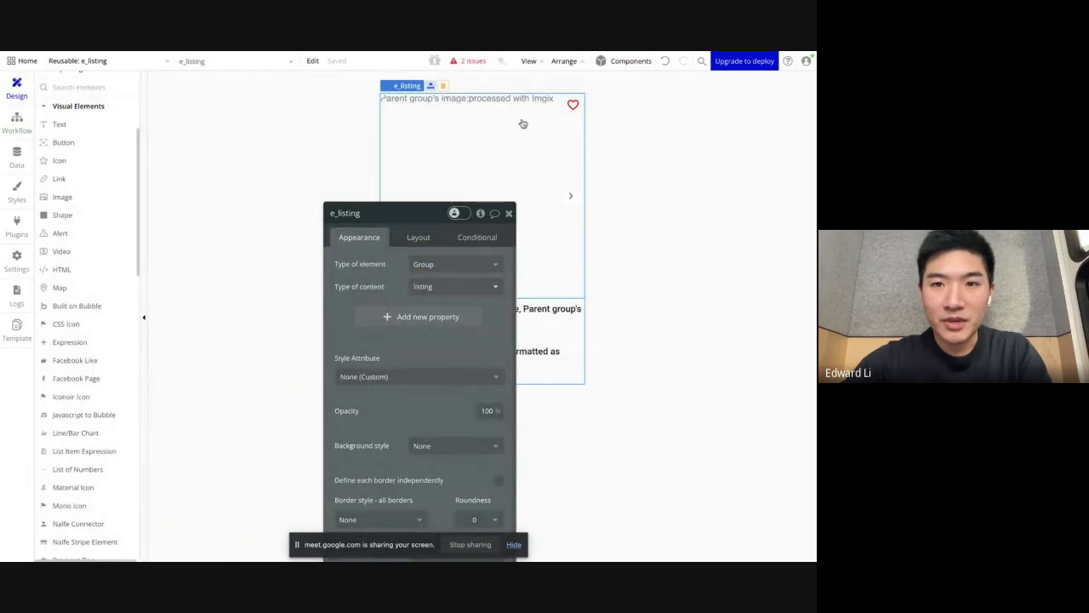
left_click(574, 104)
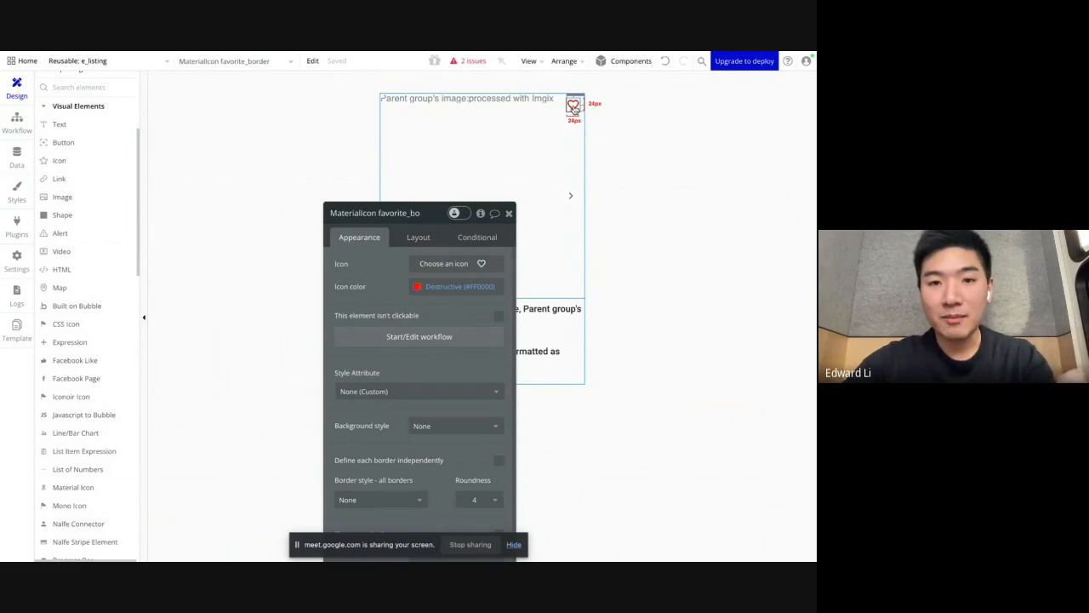
left_click(420, 338)
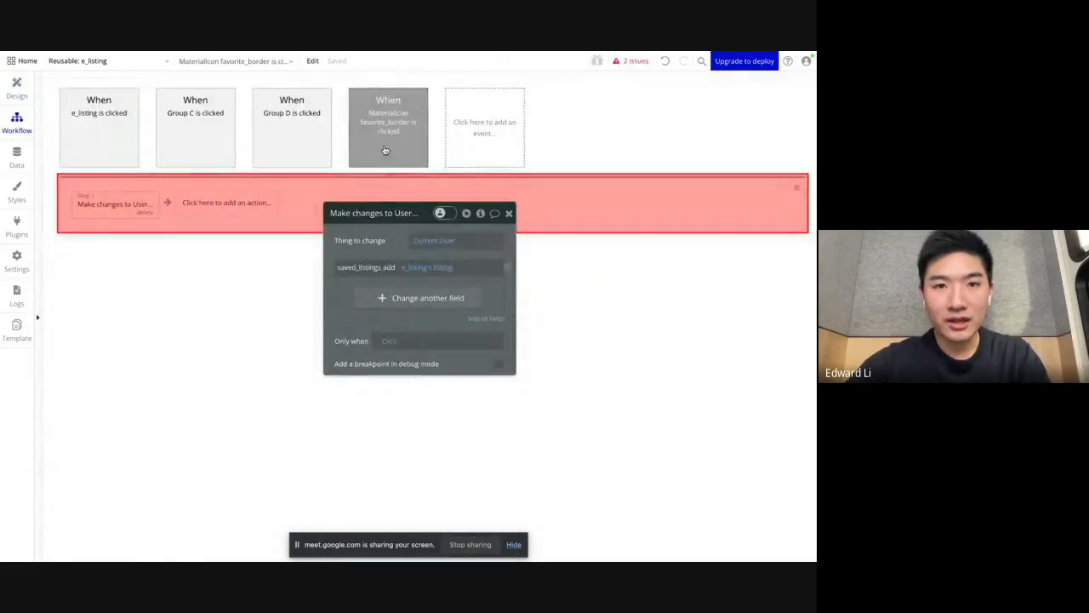
left_click(421, 156)
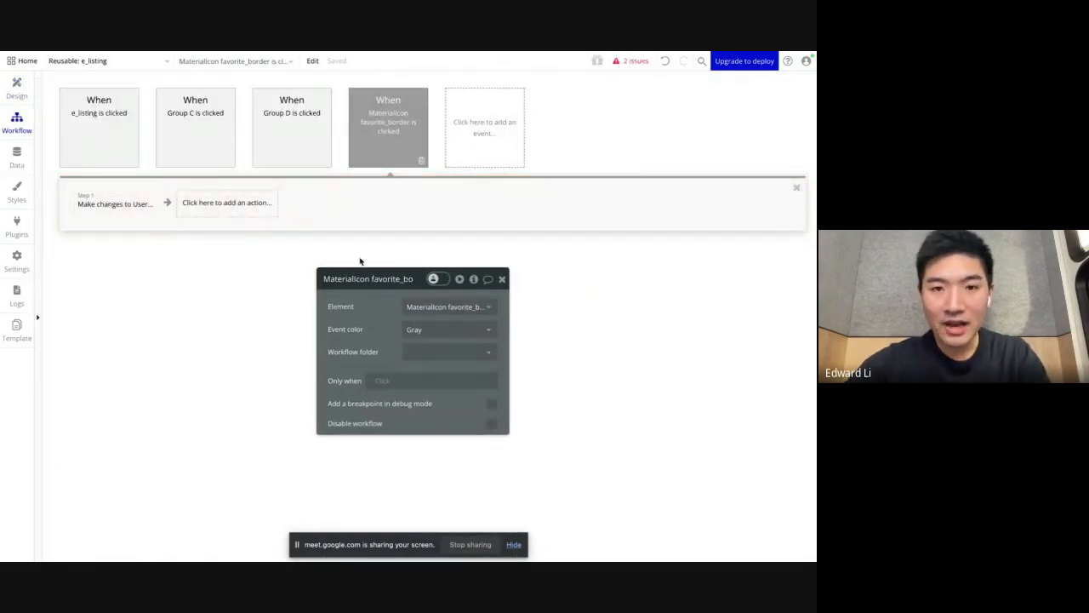
left_click_drag(367, 309, 300, 253)
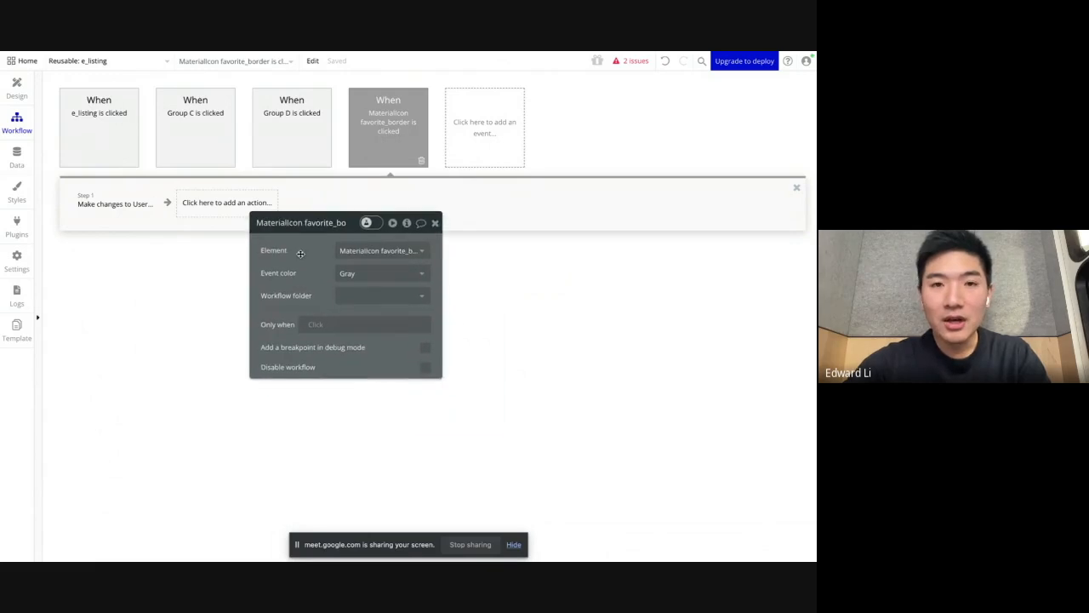
Step: Duplicate the heart icon's click event as a new event and open the copy's "Make changes to User" action
right_click(389, 135)
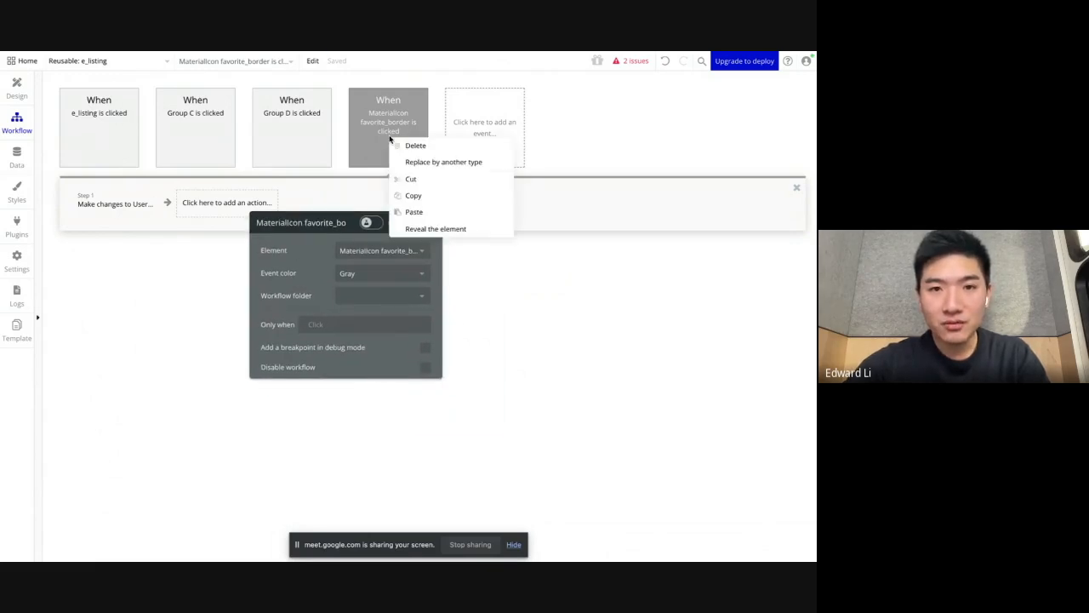
left_click(426, 195)
right_click(460, 124)
left_click(484, 130)
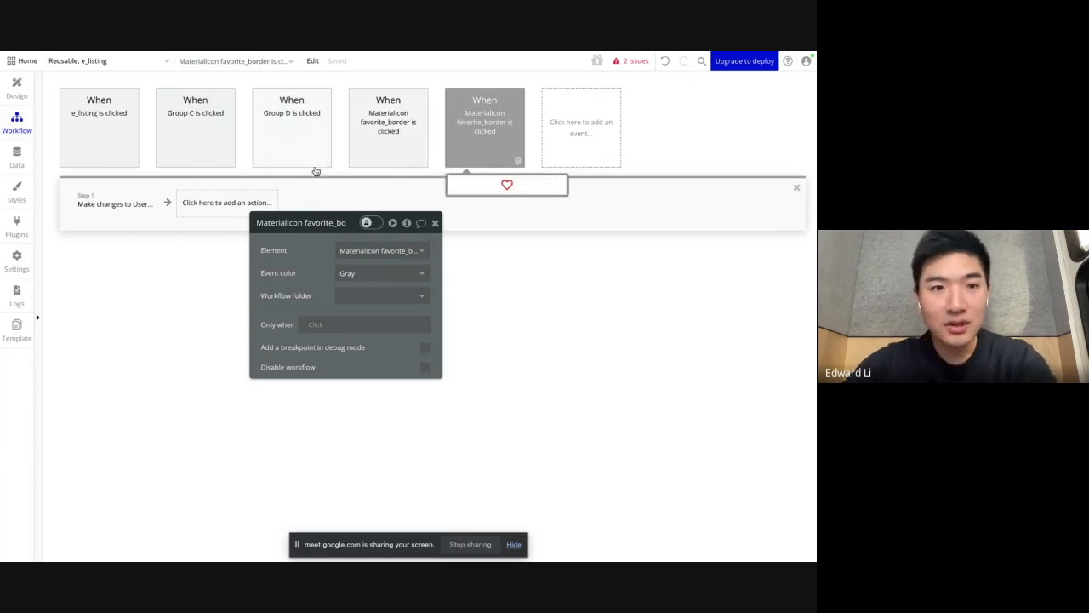
left_click(126, 211)
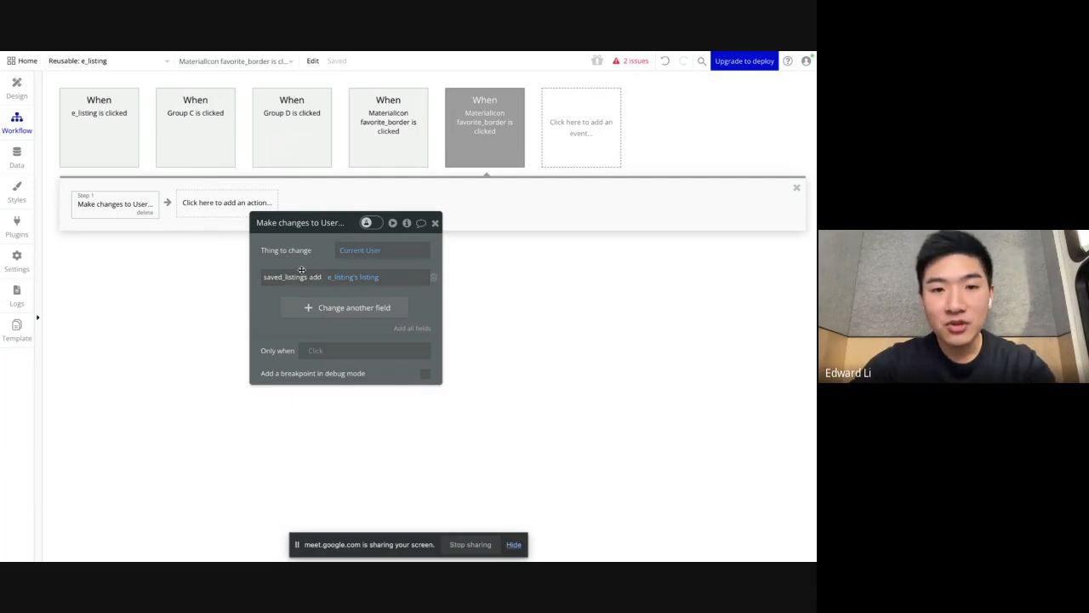
Step: Set the duplicated event's action to remove e_listing's listing from saved_listings, and check the other heart click event's action
left_click(312, 280)
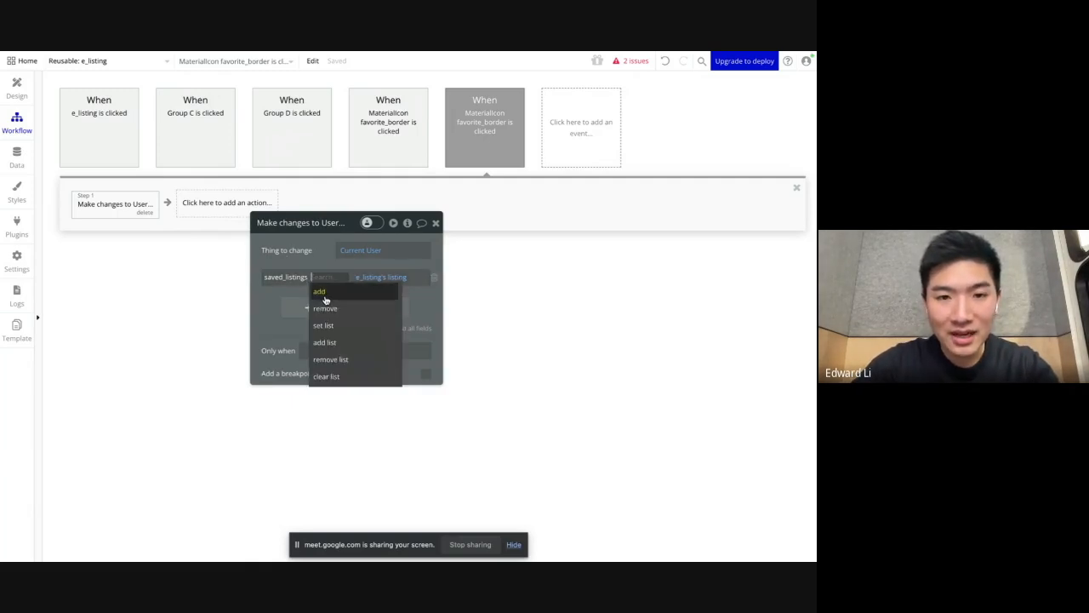
left_click(328, 309)
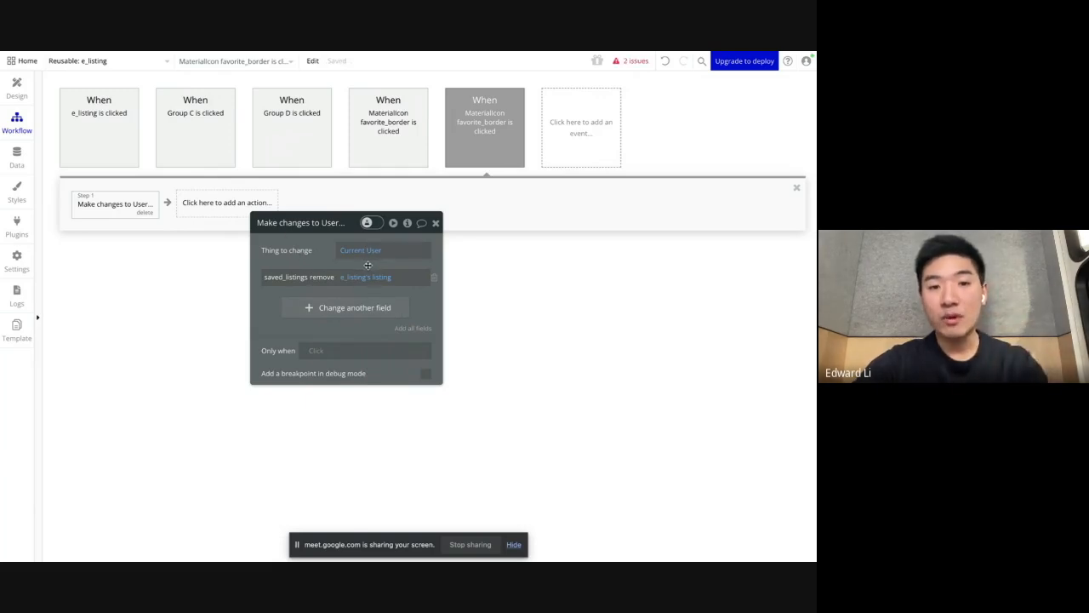
left_click(389, 143)
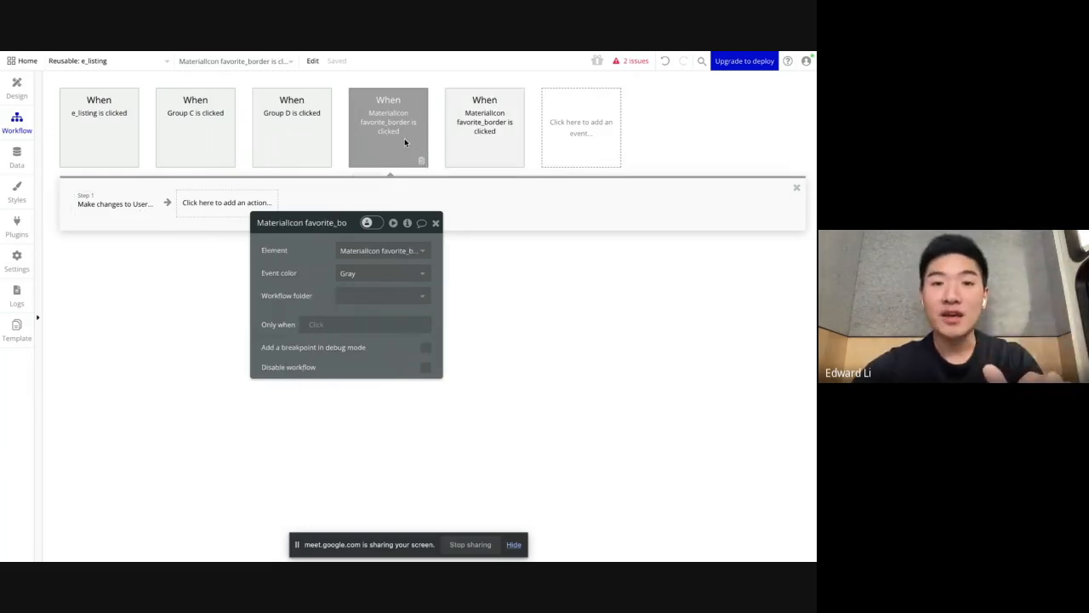
left_click_drag(297, 315, 311, 303)
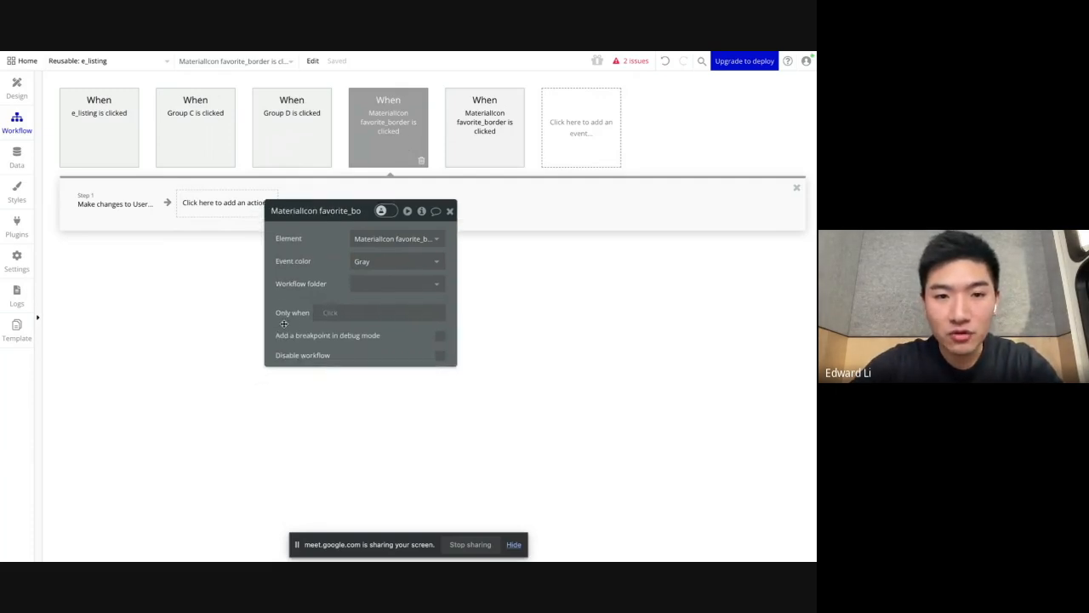
left_click(333, 317)
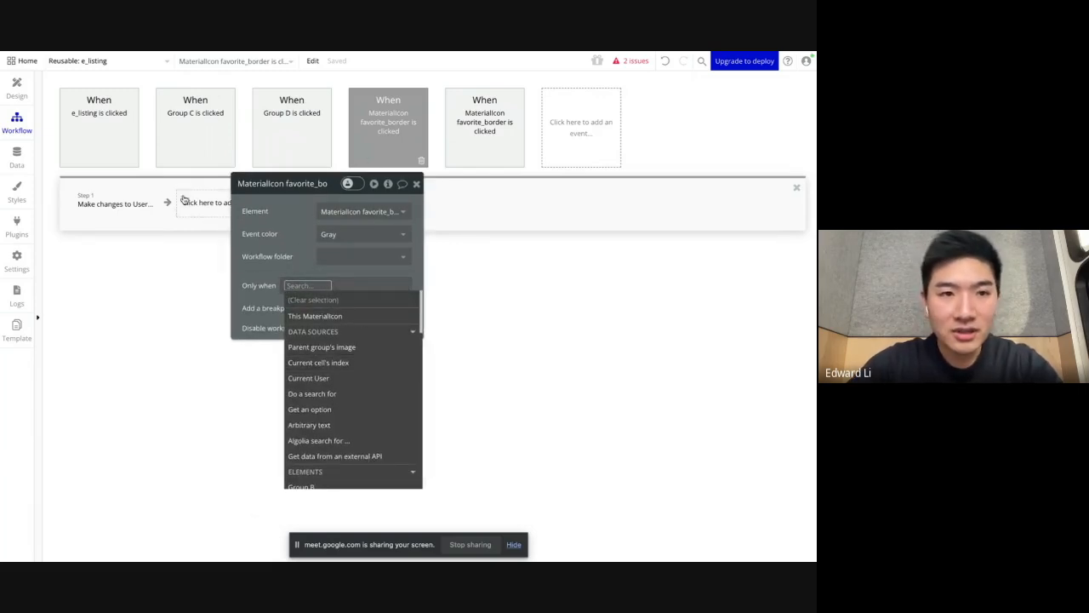
left_click(141, 201)
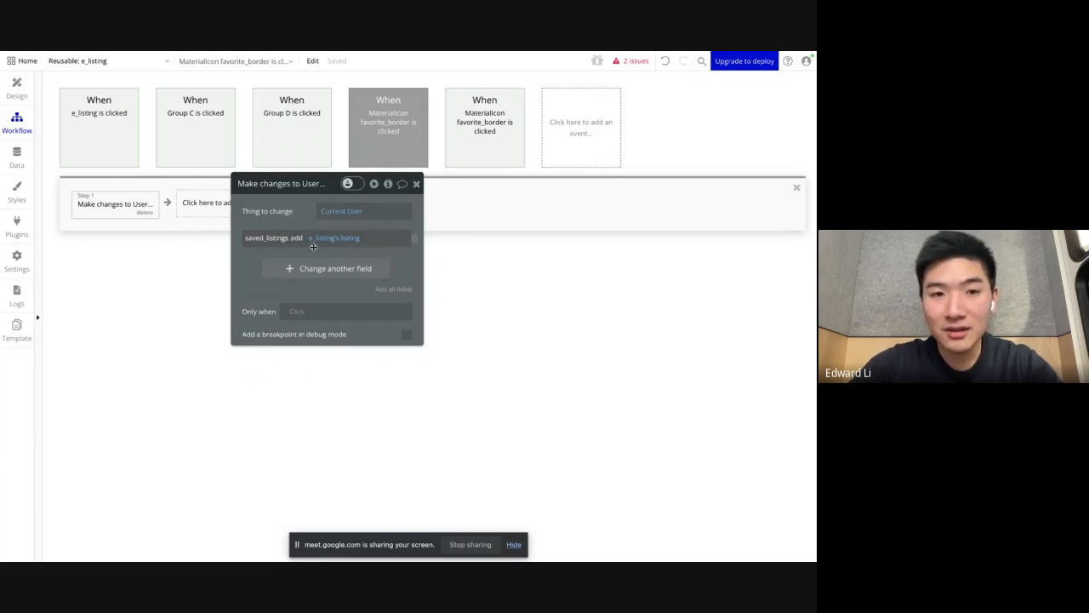
Step: Make the adding heart click event run only when Current User's saved_listings doesn't contain e_listing's listing
left_click(389, 128)
left_click(297, 286)
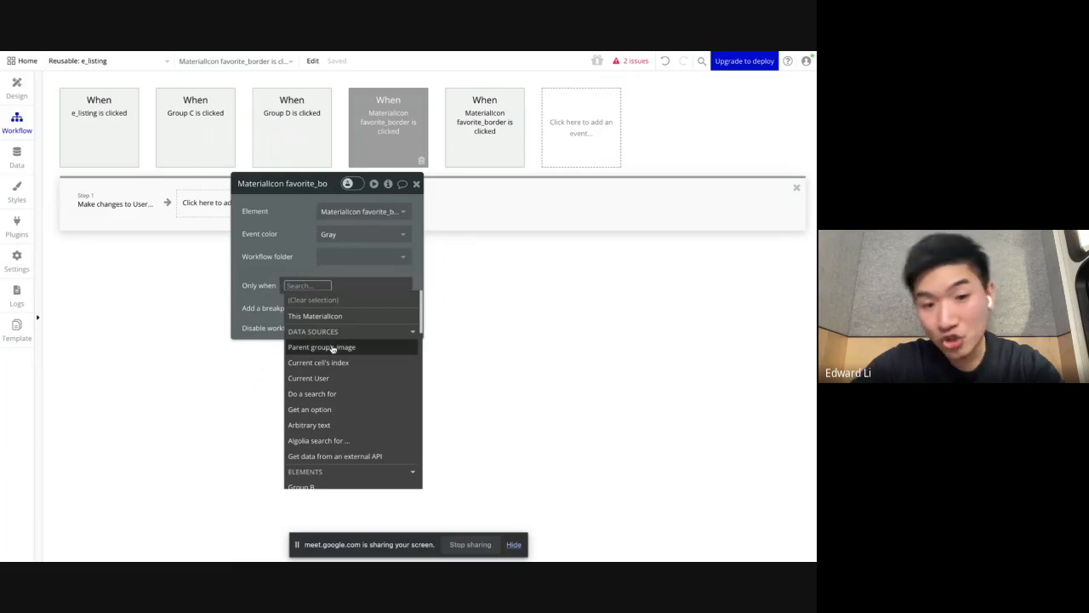
type("curr")
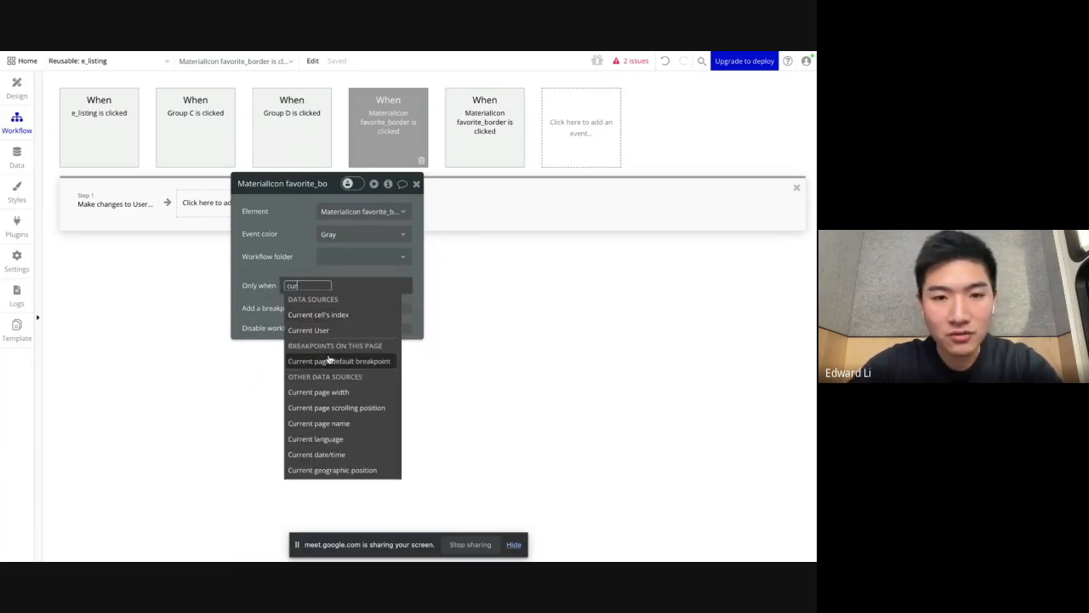
left_click(323, 330)
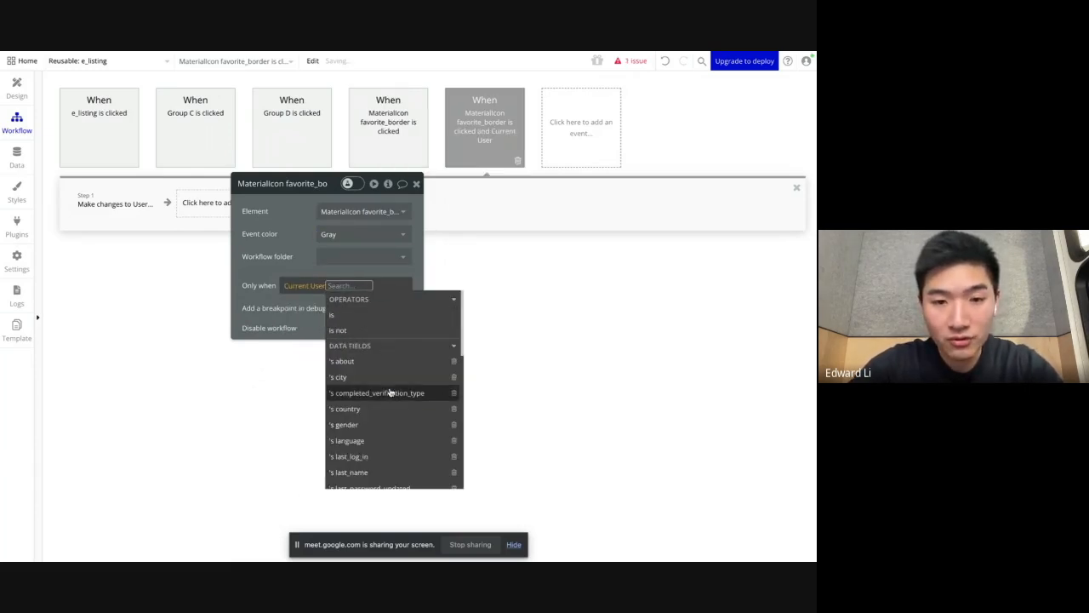
type("sav")
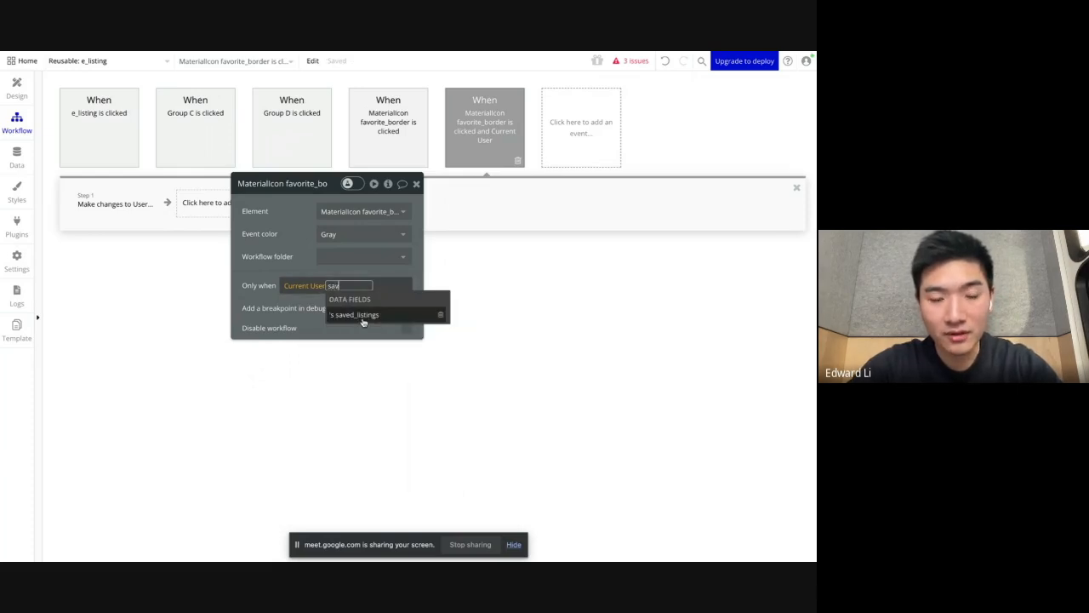
left_click(363, 315)
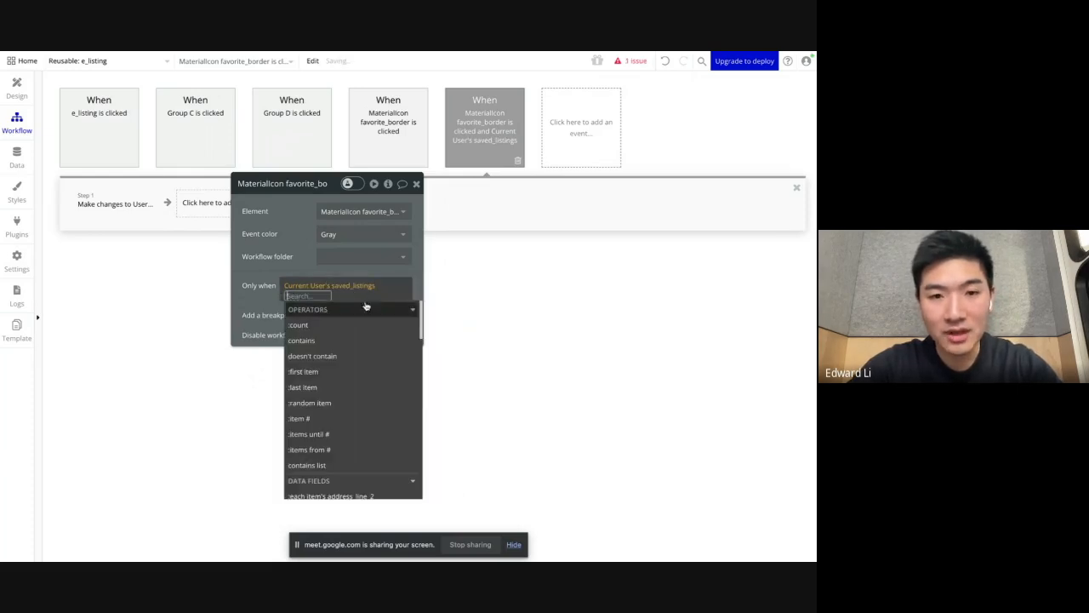
left_click(313, 356)
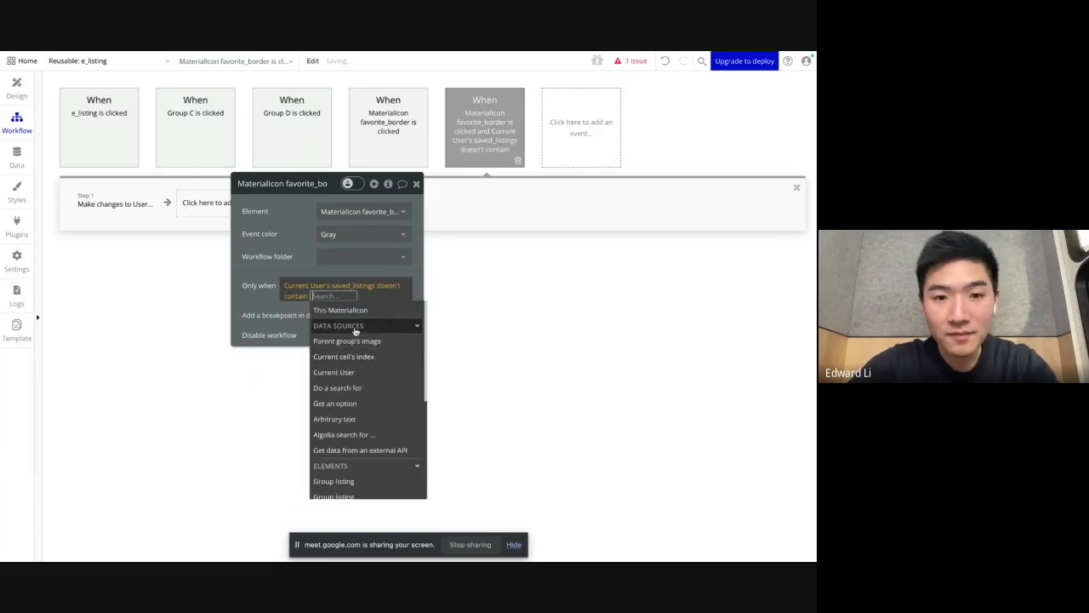
left_click(359, 434)
left_click(349, 326)
left_click(301, 255)
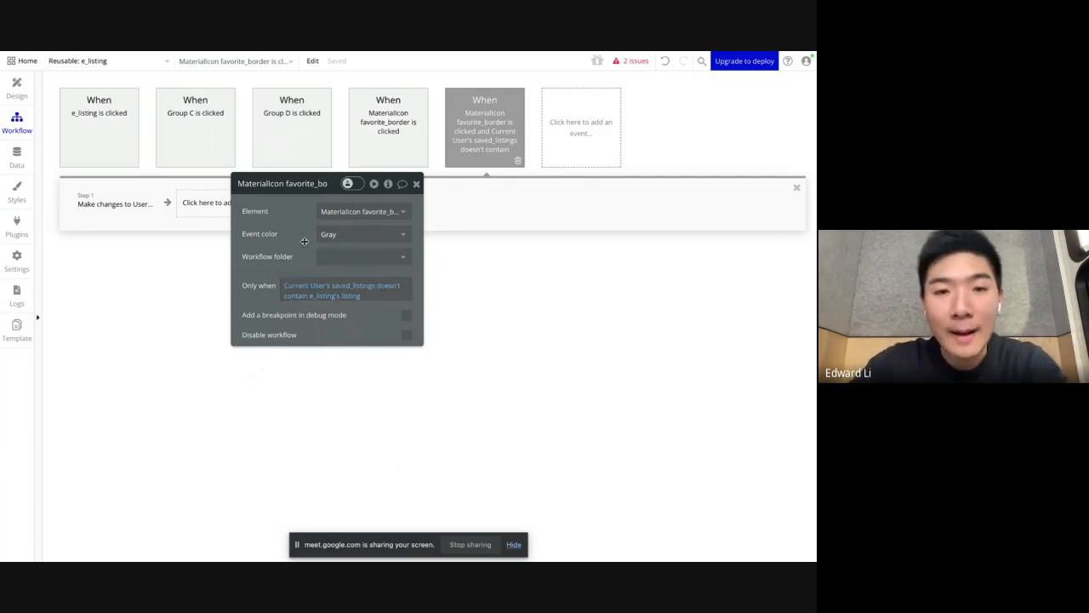
Step: Copy the adding event's condition to the removing event and change its operator to "contains"
left_click_drag(291, 201, 359, 248)
left_click(126, 202)
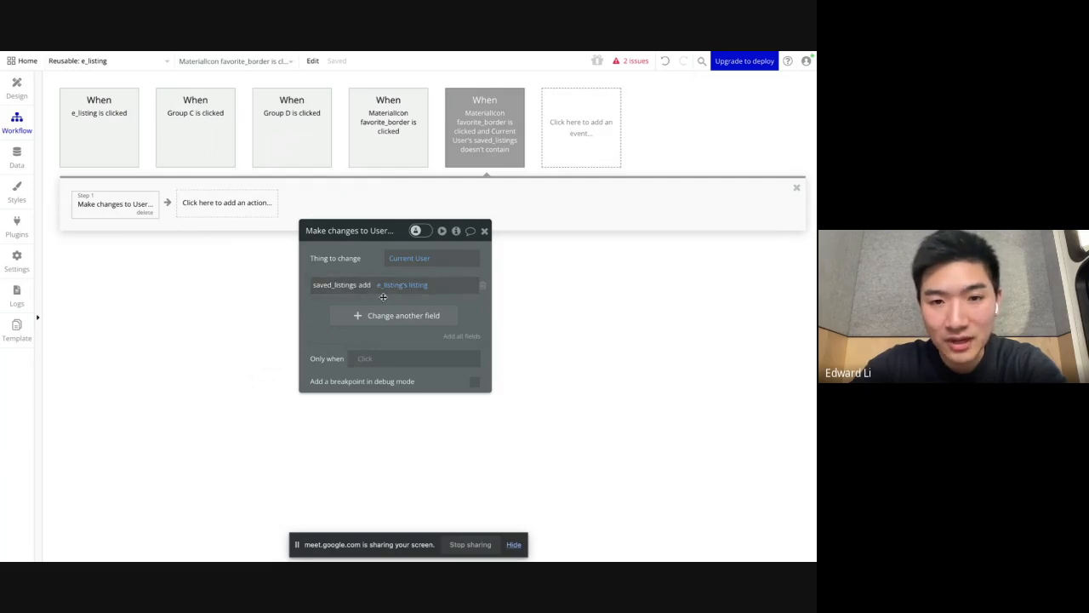
left_click(485, 136)
right_click(399, 338)
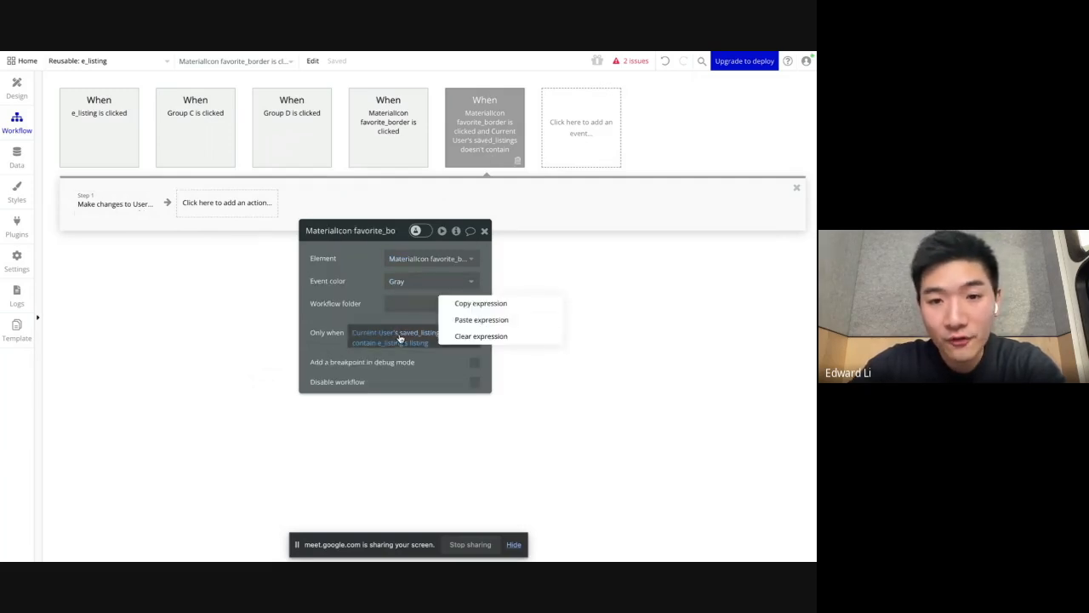
left_click(473, 305)
left_click(403, 129)
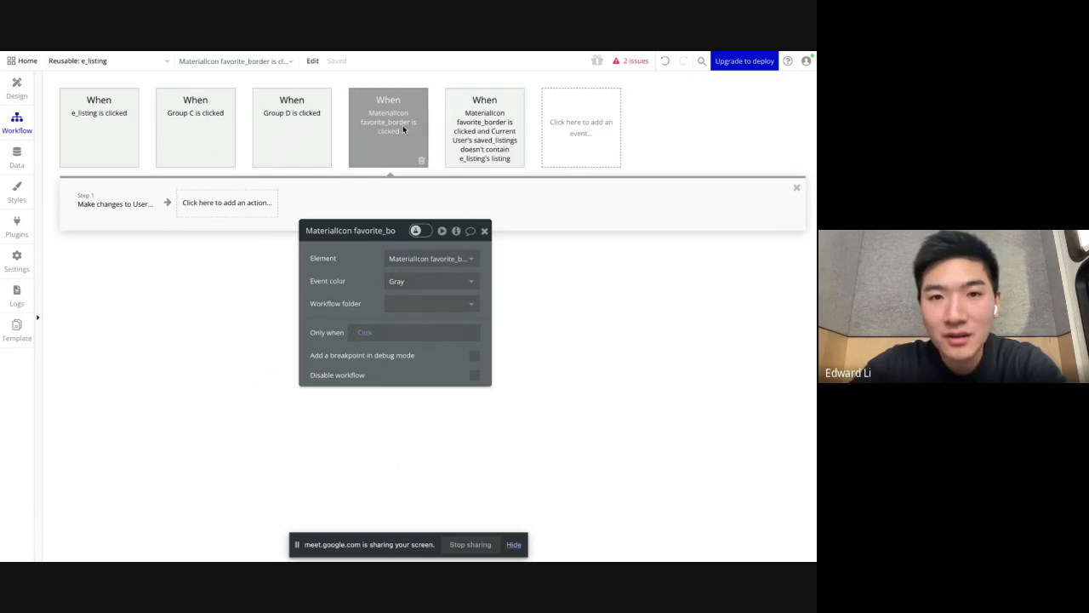
right_click(371, 335)
left_click(447, 320)
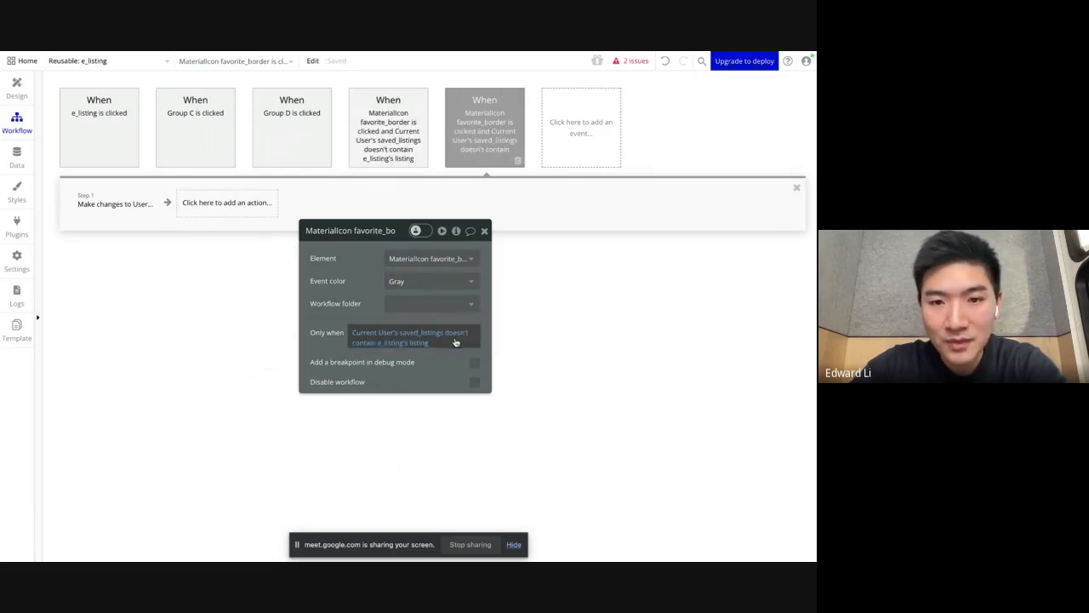
left_click(450, 341)
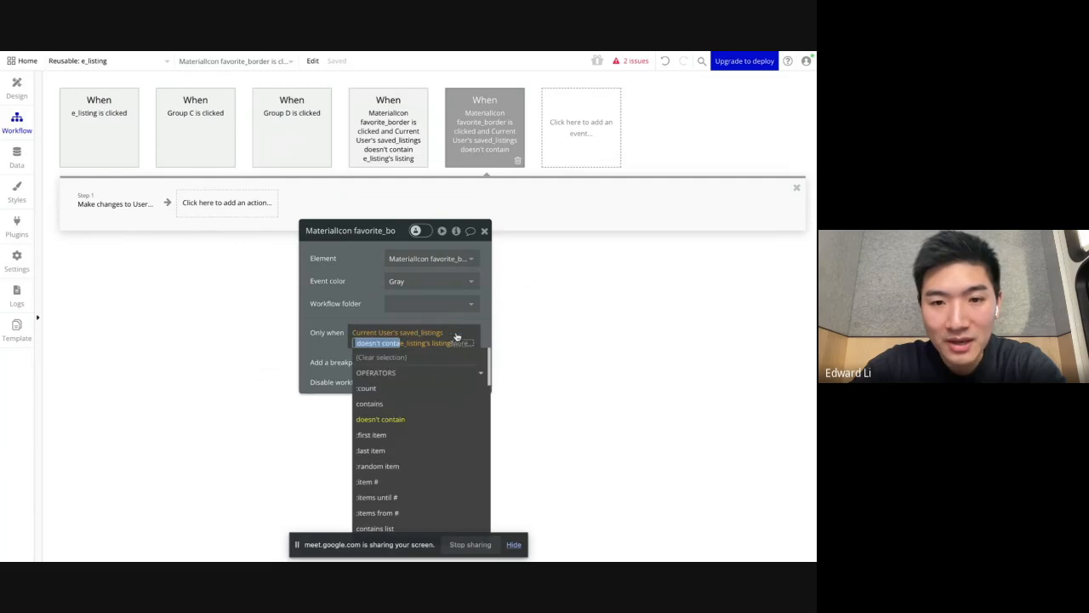
left_click(412, 405)
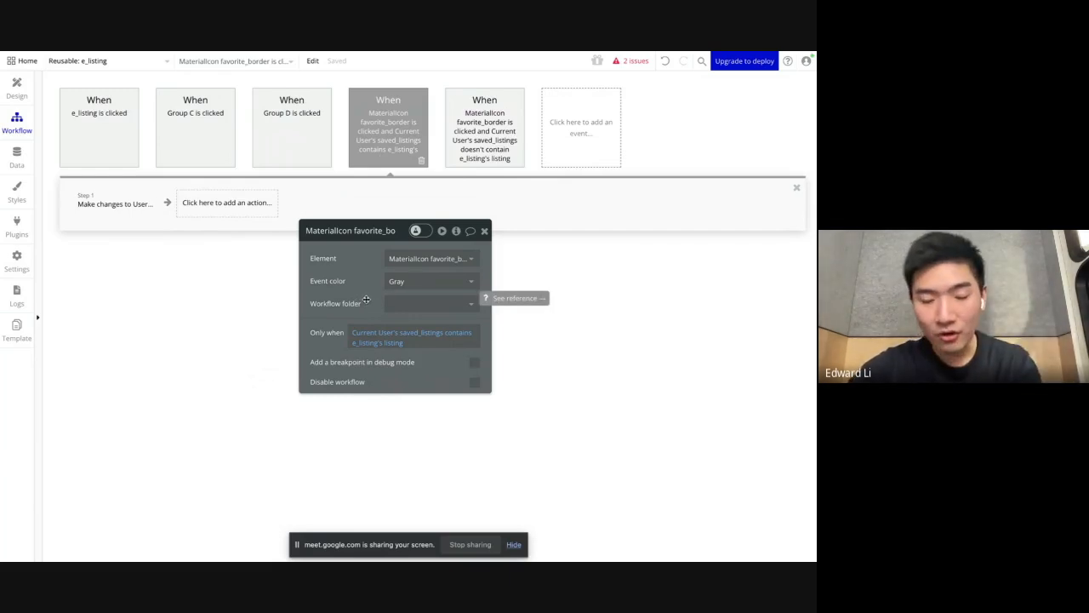
Step: Check the removing event's action against its condition and return to the e_listing design view
left_click(123, 204)
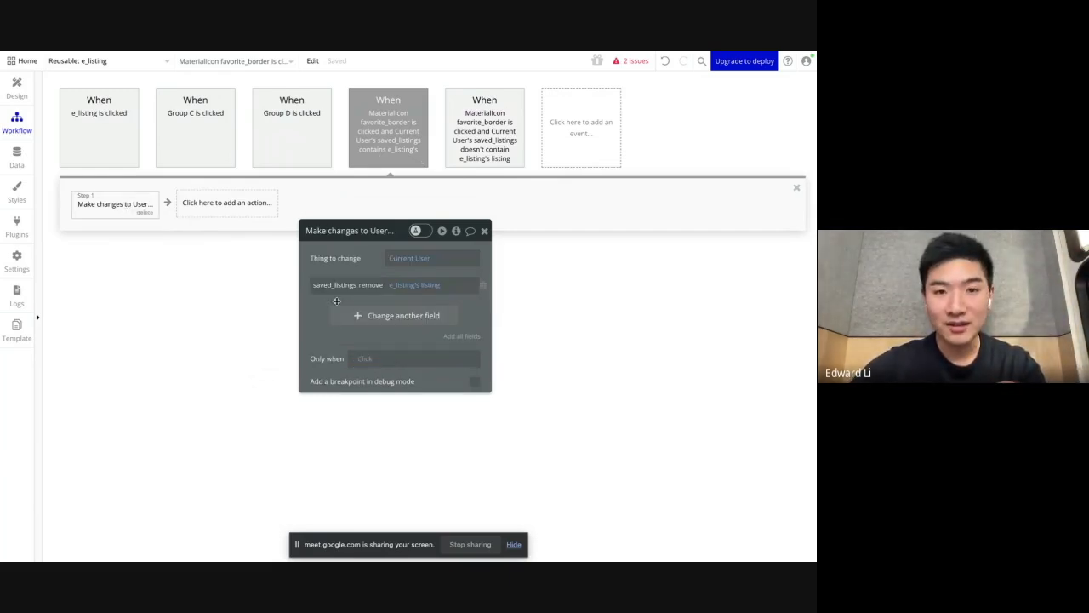
left_click(375, 168)
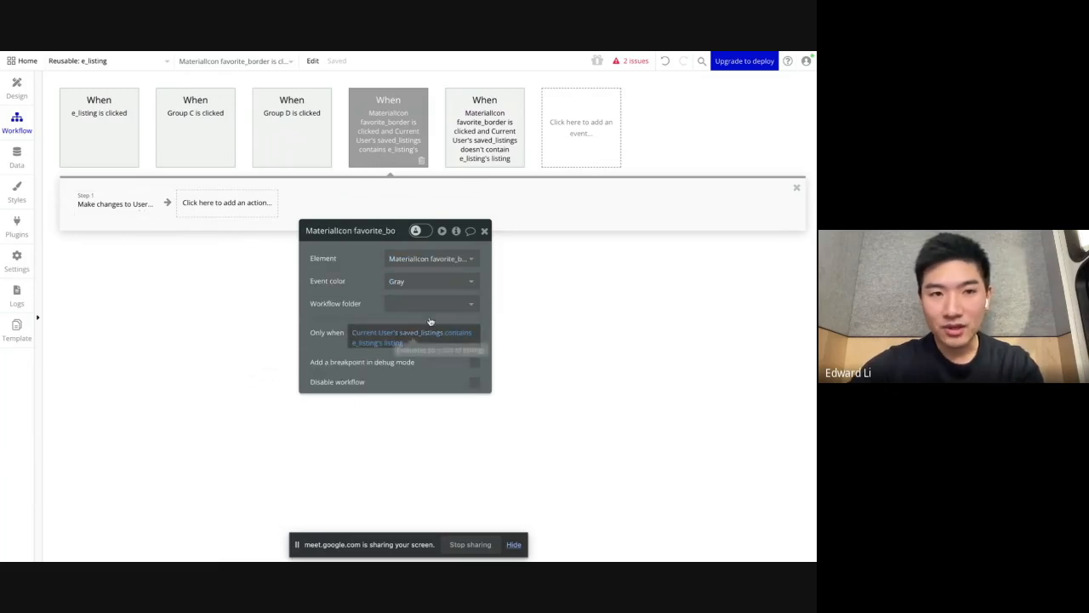
left_click(139, 205)
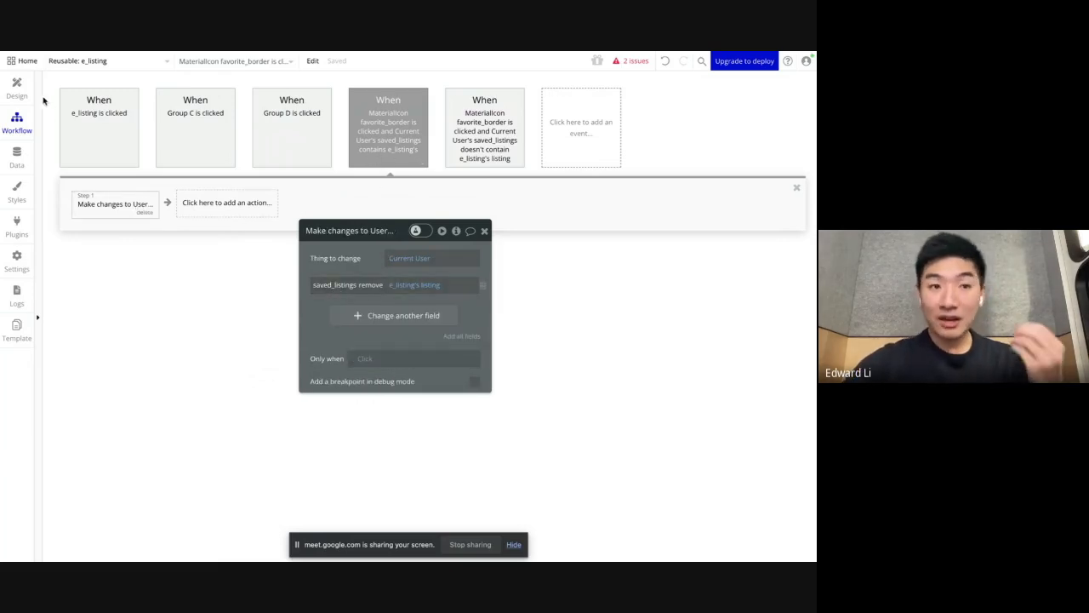
left_click(17, 89)
left_click_drag(301, 246, 224, 195)
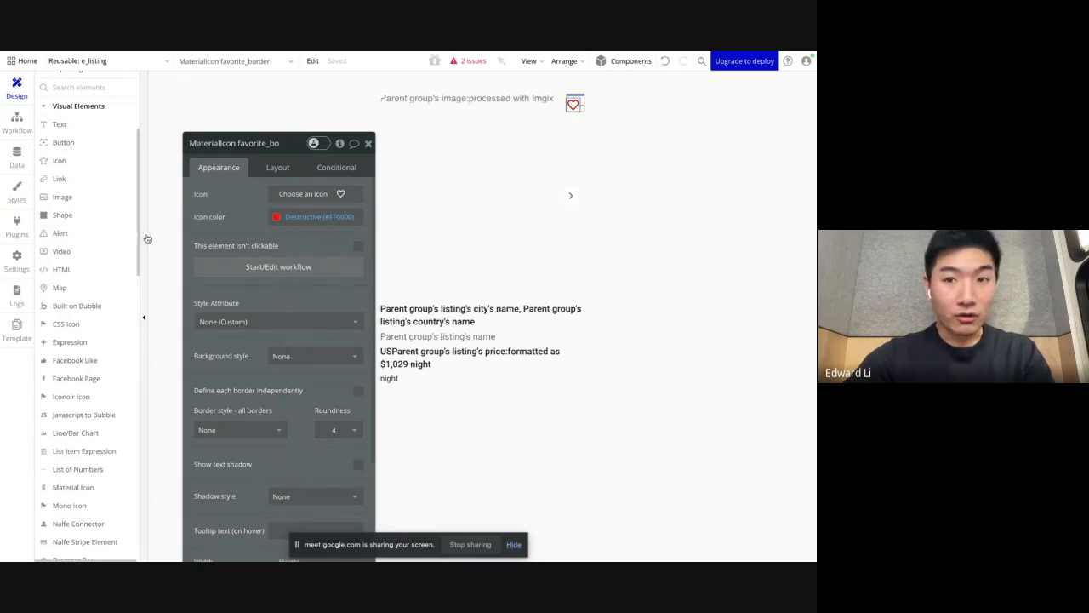
Step: Close the Bubble template pages in the browser and open the Home | Nalfe preview of the app
mouse_move(3, 230)
left_click(56, 279)
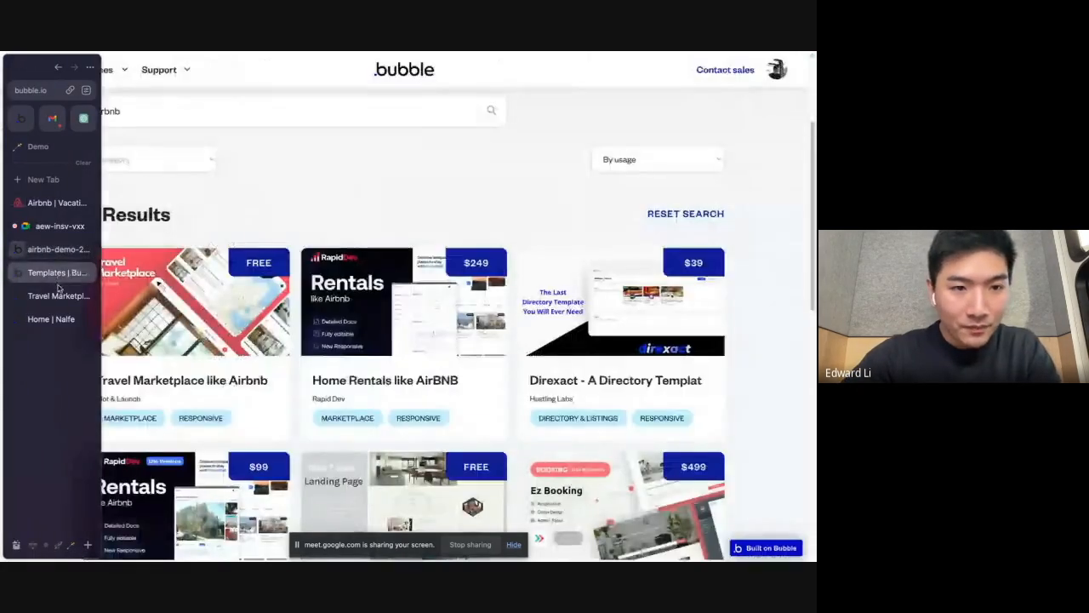
left_click(54, 295)
left_click(89, 274)
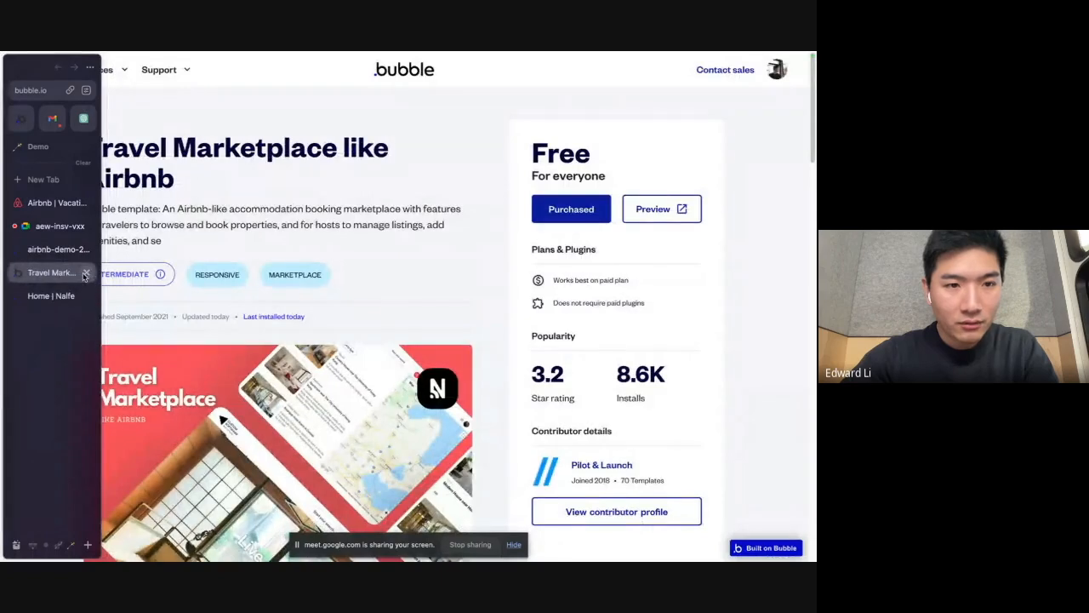
left_click(88, 272)
left_click(68, 271)
left_click(218, 71)
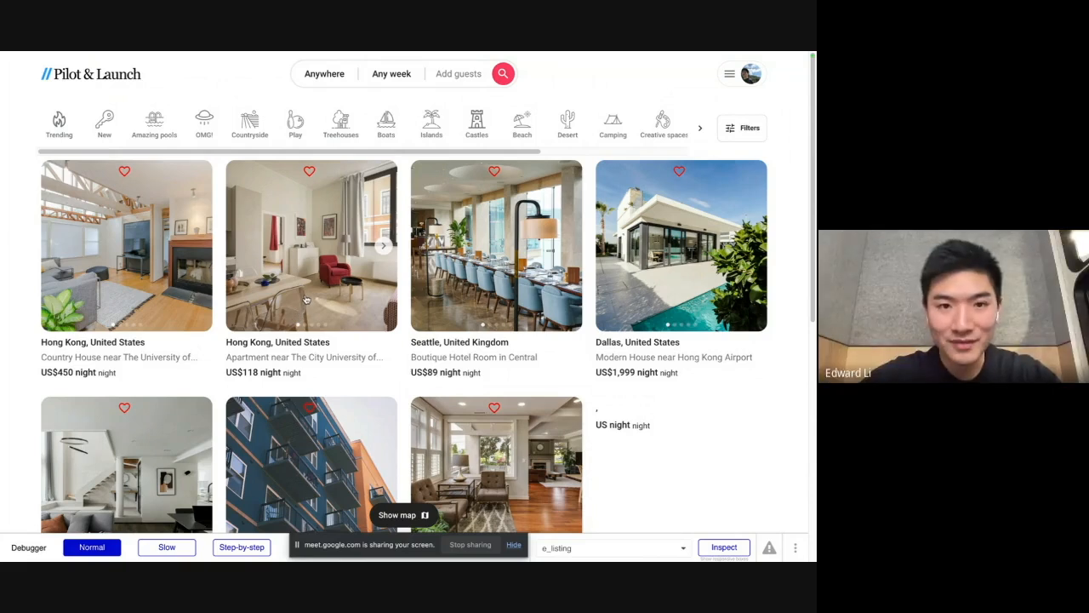
Step: Return to the Bubble editor and make the heart icon a fixed-width element in its layout settings
mouse_move(3, 304)
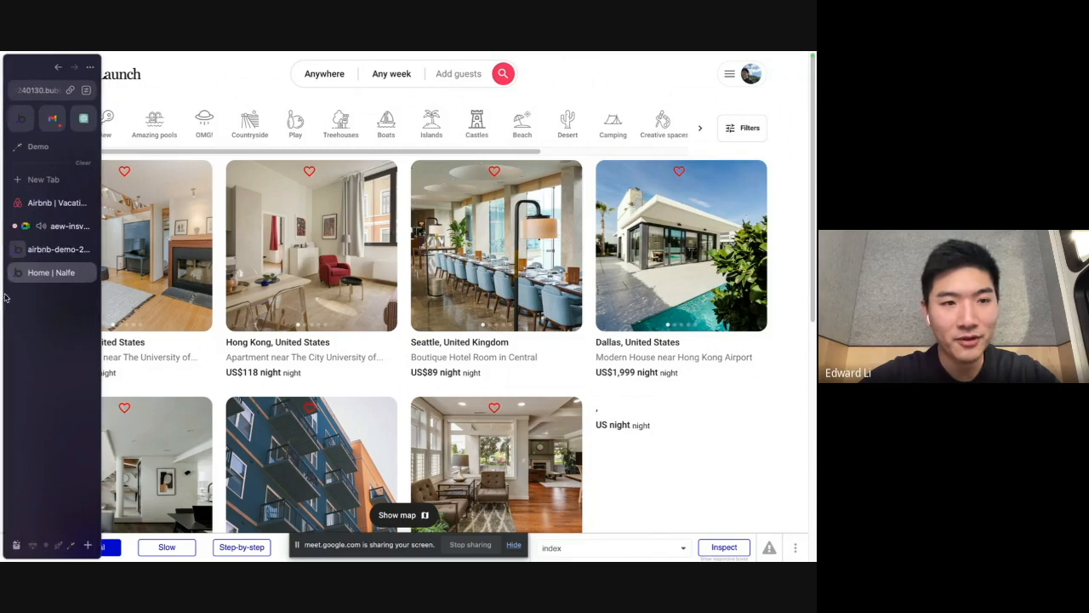
left_click(49, 248)
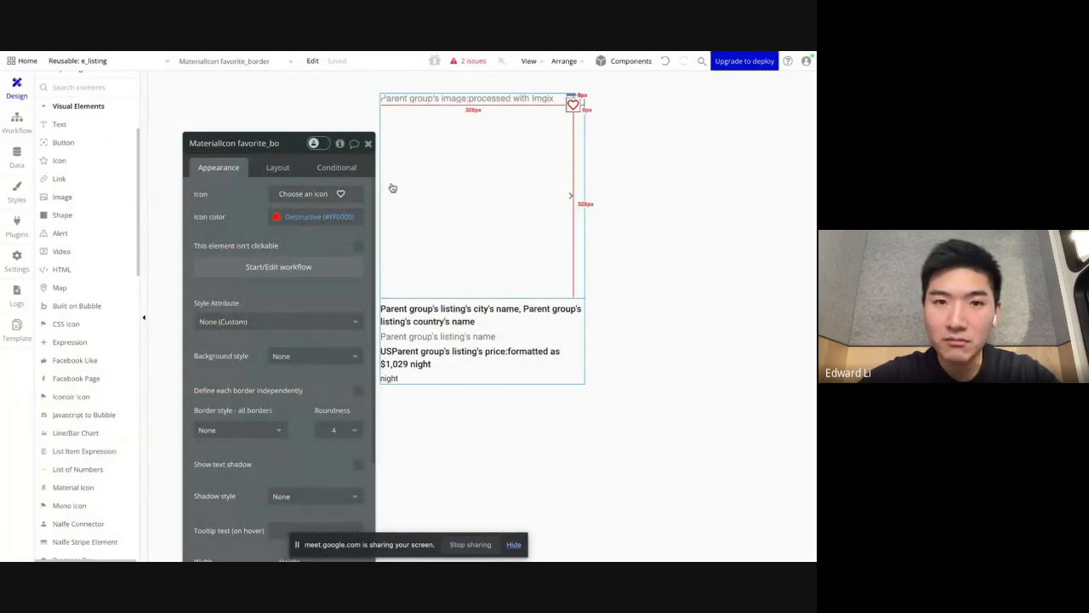
left_click(265, 167)
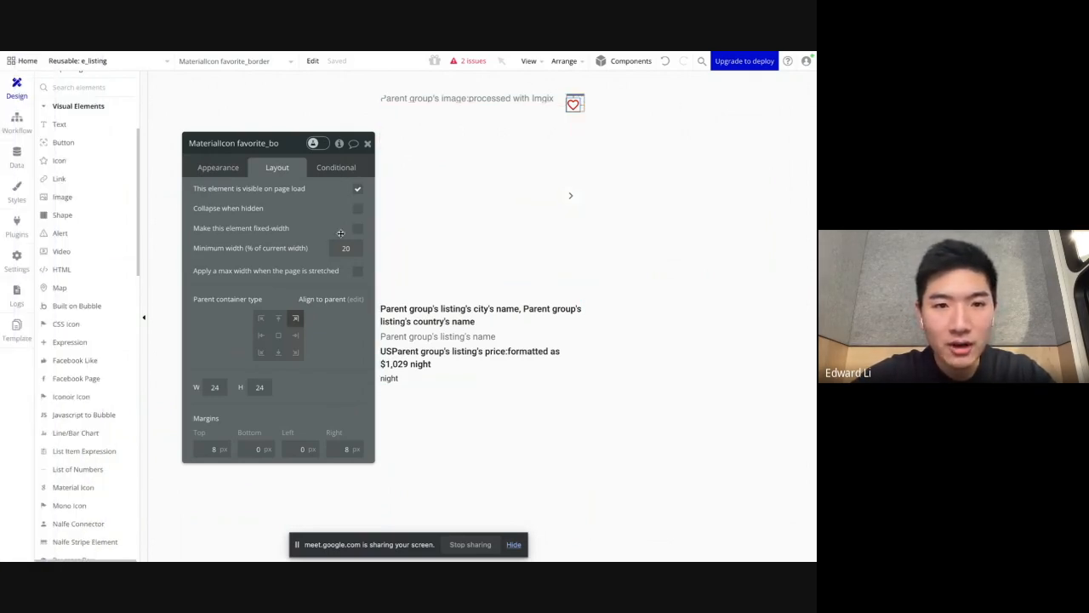
left_click(236, 173)
left_click(263, 170)
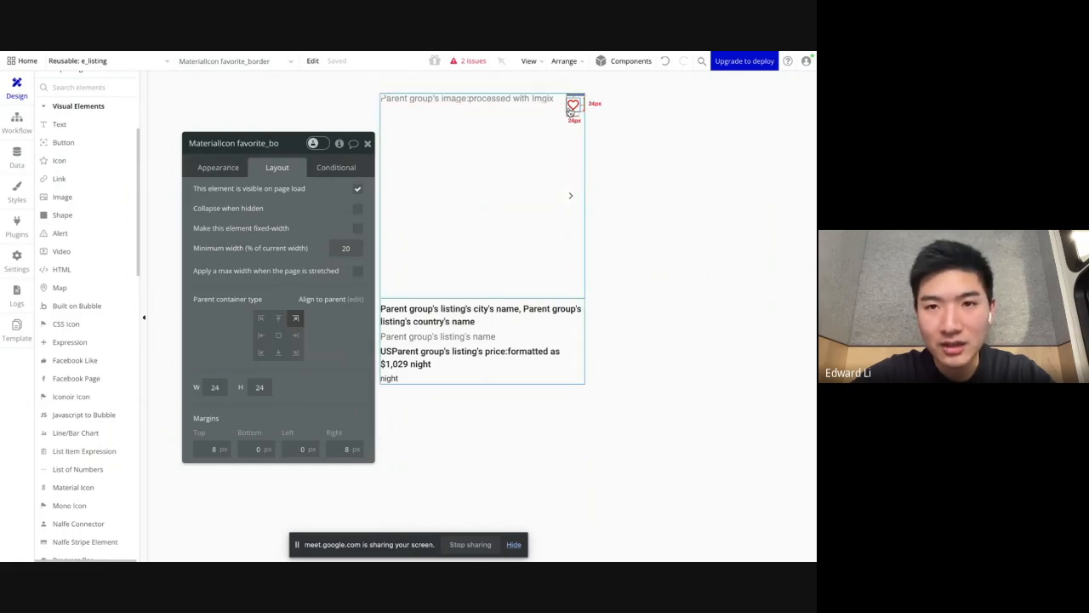
left_click(356, 229)
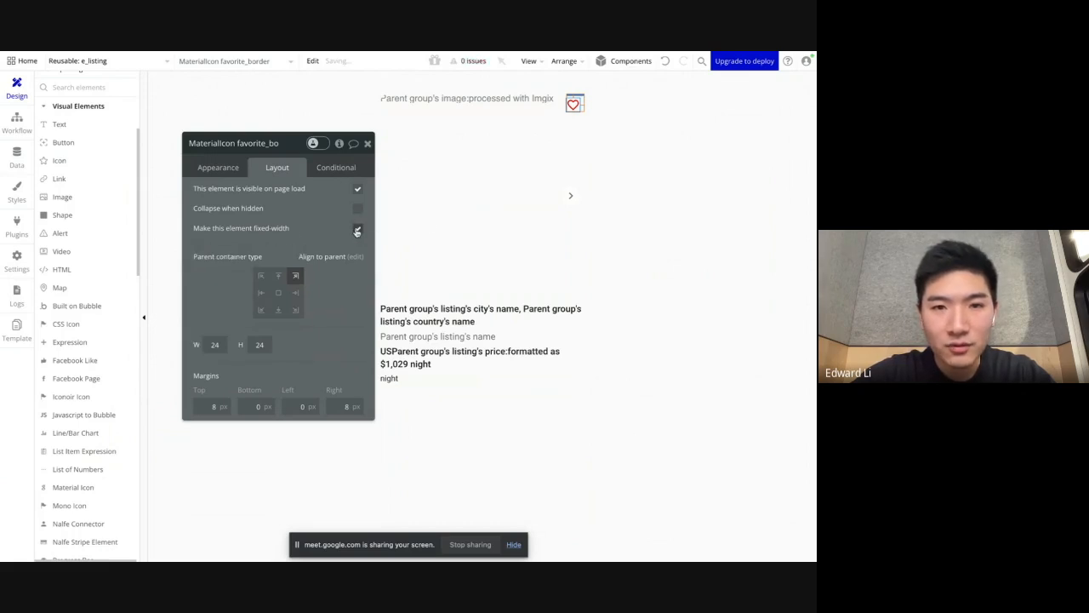
Step: Check the hearts' placement on the listing cards in the Home | Nalfe preview and return to the Bubble editor
mouse_move(9, 272)
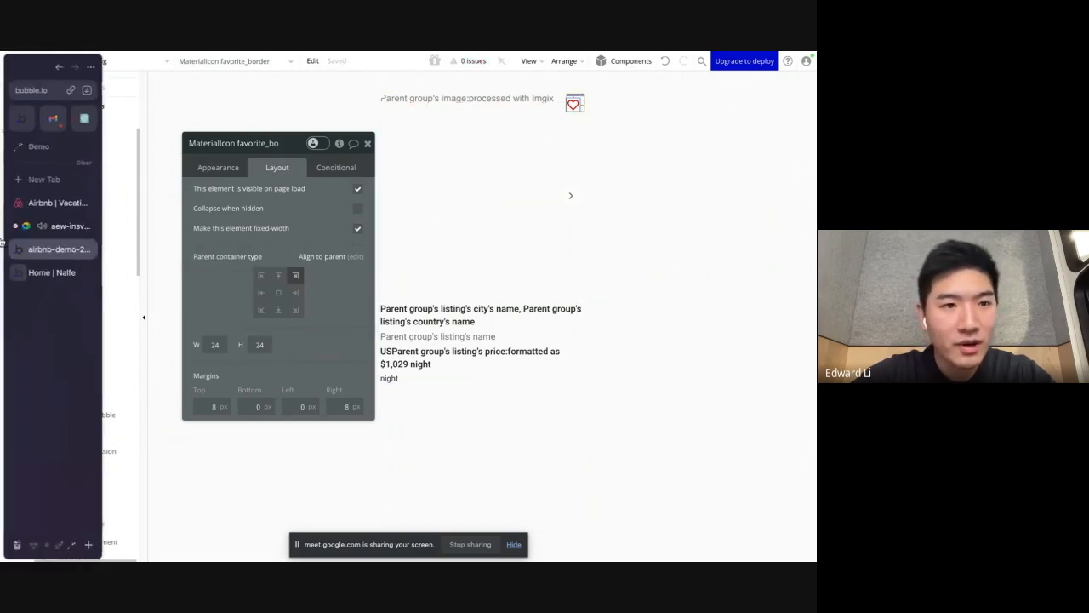
left_click(48, 271)
left_click(314, 64)
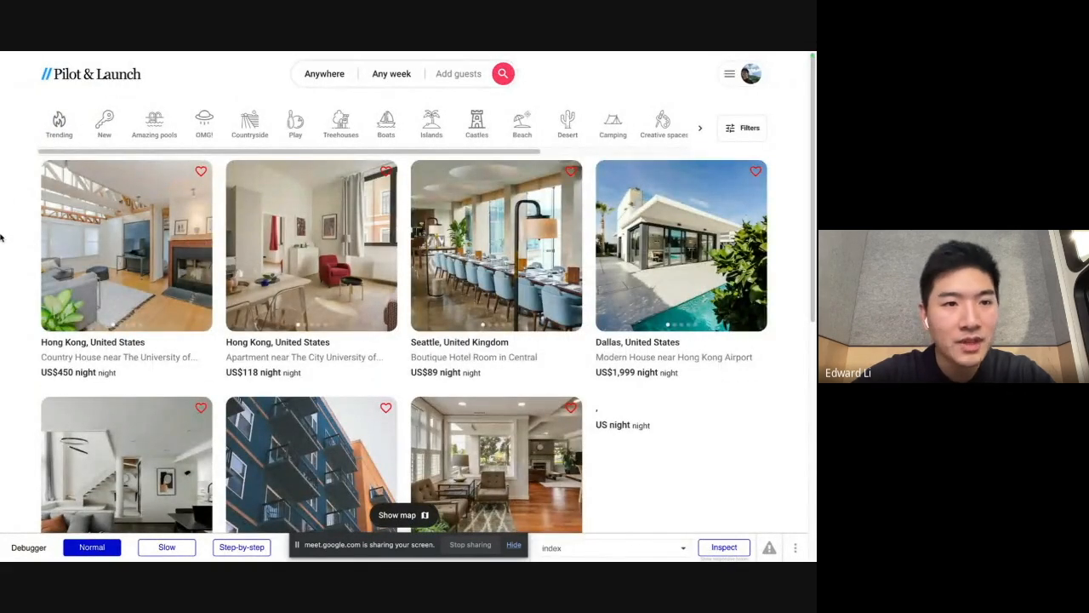
mouse_move(2, 238)
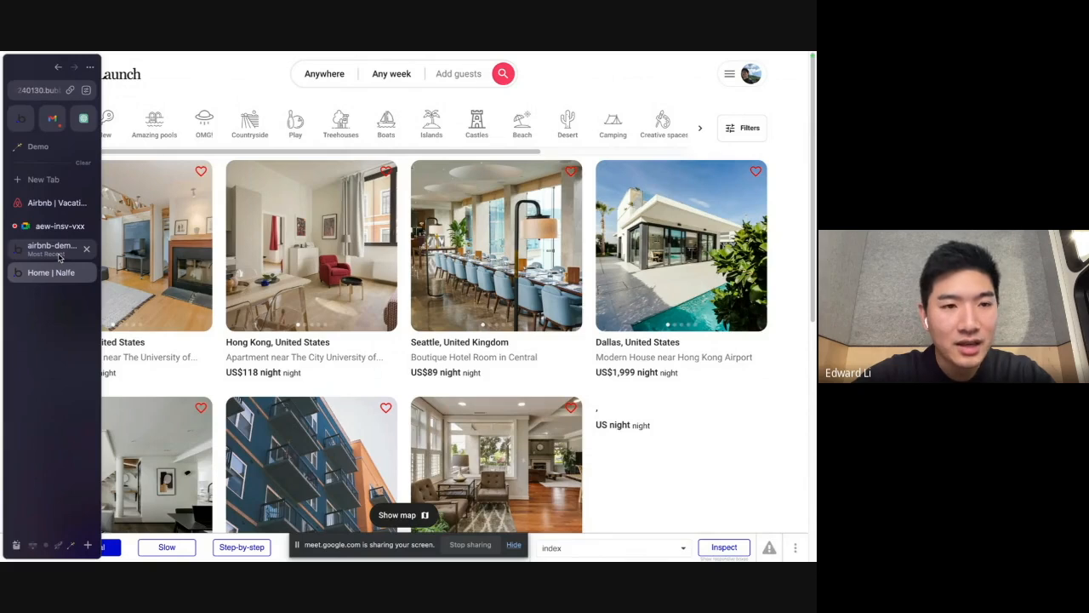
left_click(58, 254)
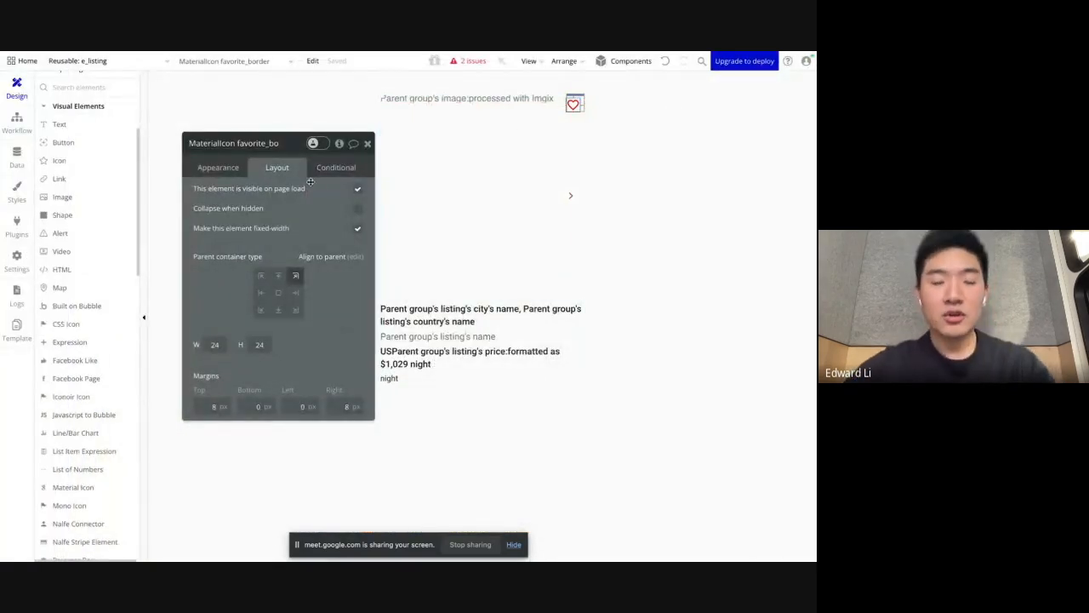
left_click(324, 172)
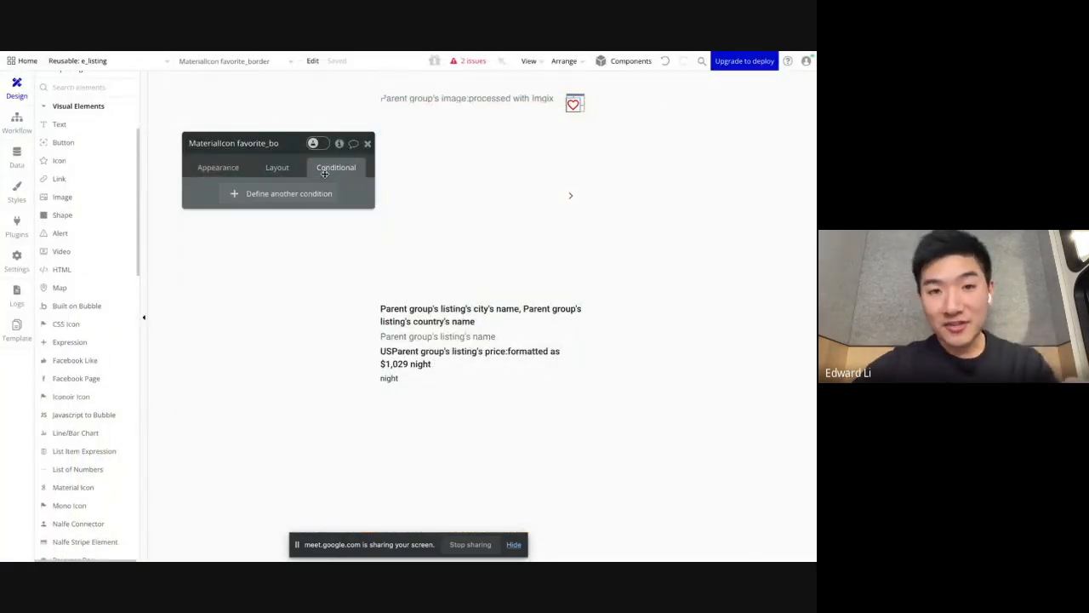
left_click(249, 200)
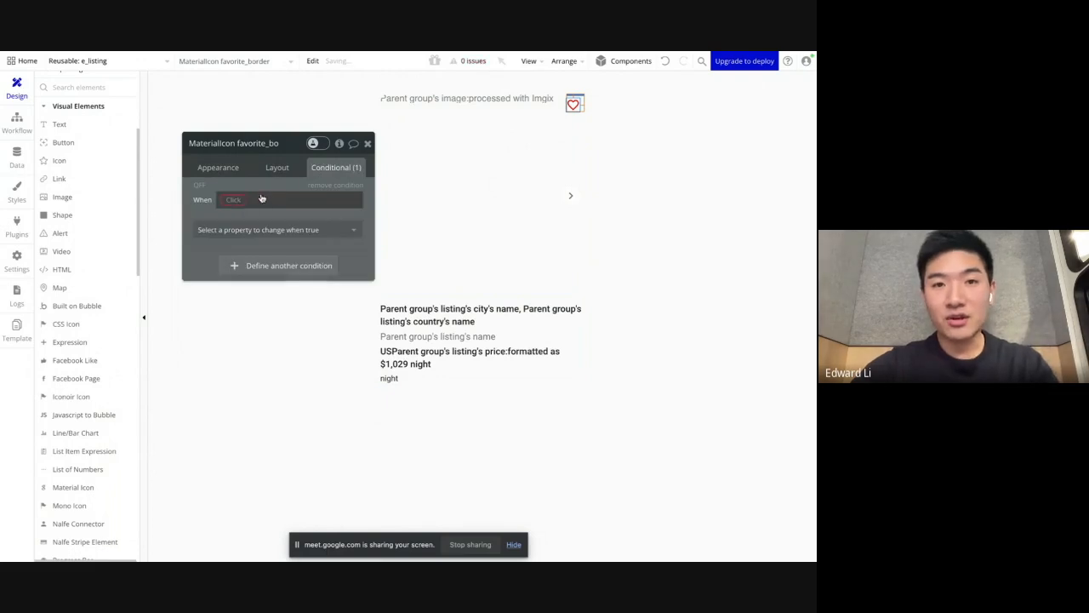
left_click(344, 186)
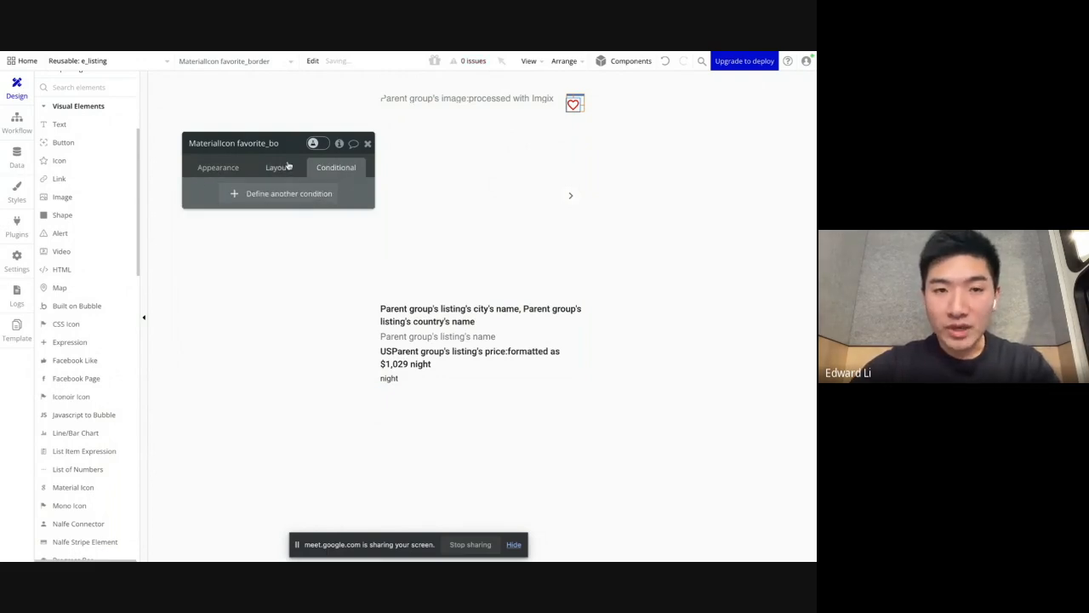
left_click(221, 168)
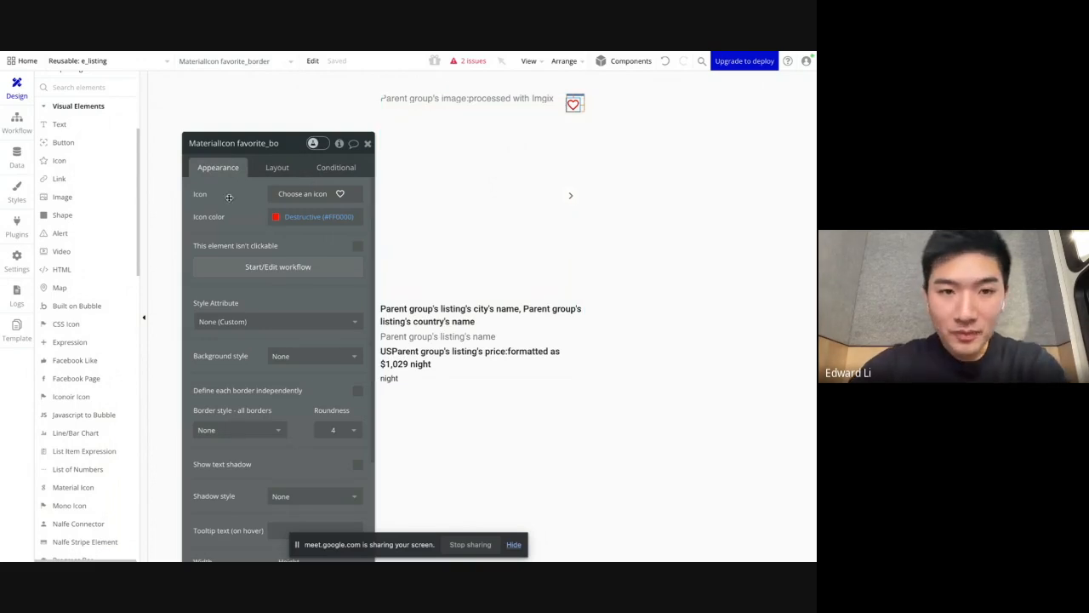
left_click_drag(245, 168, 241, 146)
left_click(643, 119)
left_click(573, 103)
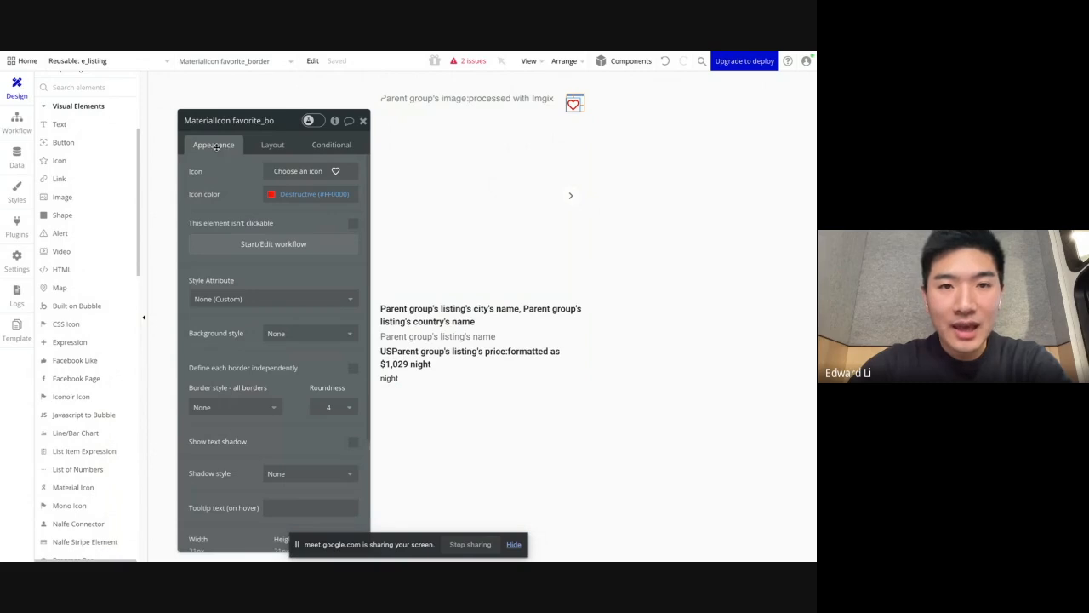
Step: Add a condition to the heart icon that changes its Icon property to the filled heart
left_click(327, 144)
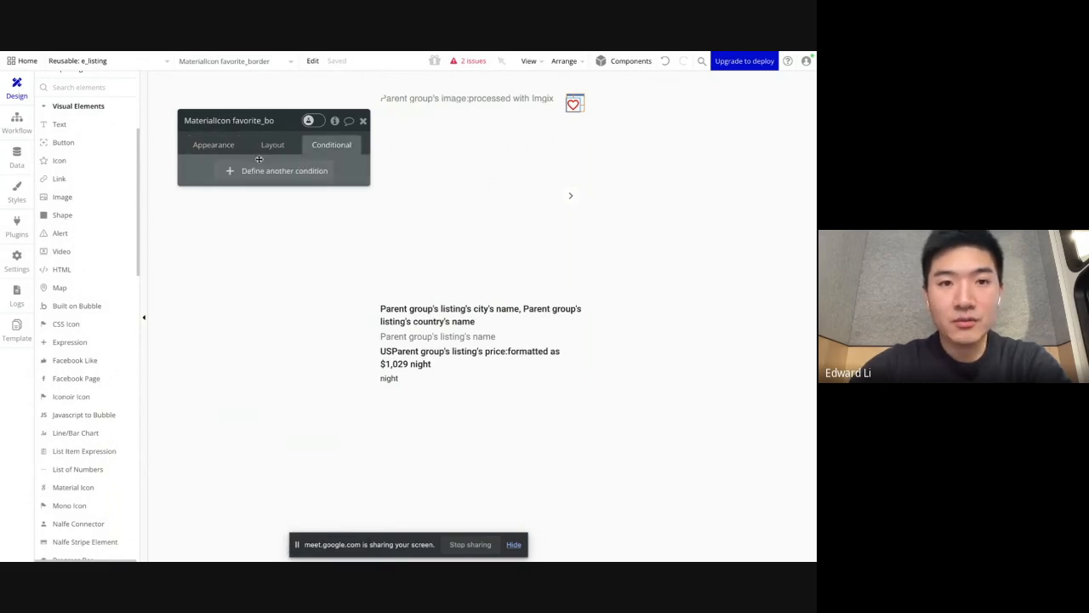
left_click(230, 171)
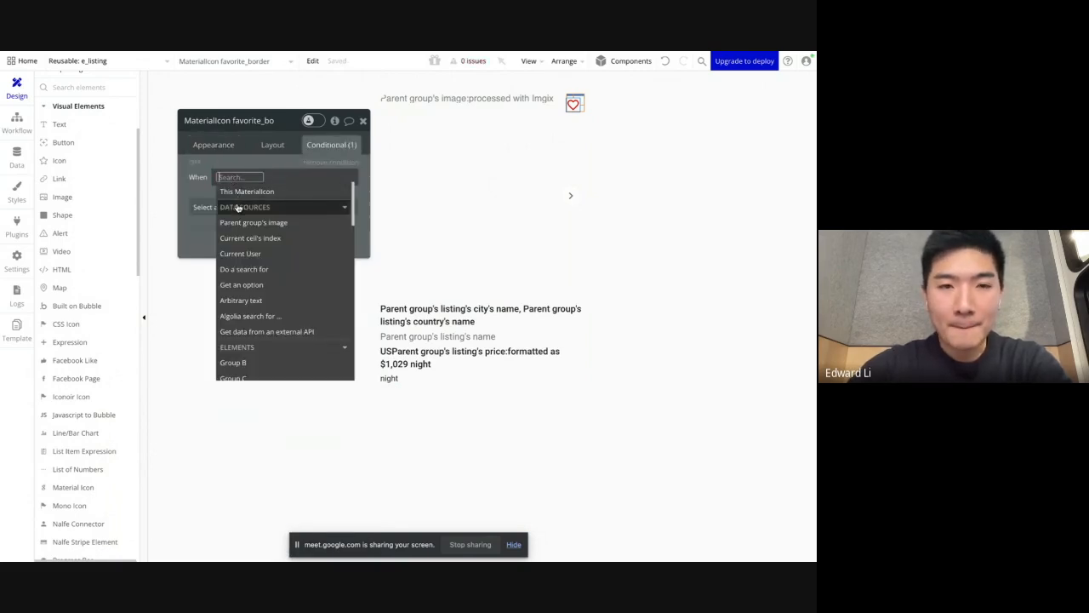
scroll(246, 256, "down", 5)
scroll(269, 301, "down", 2)
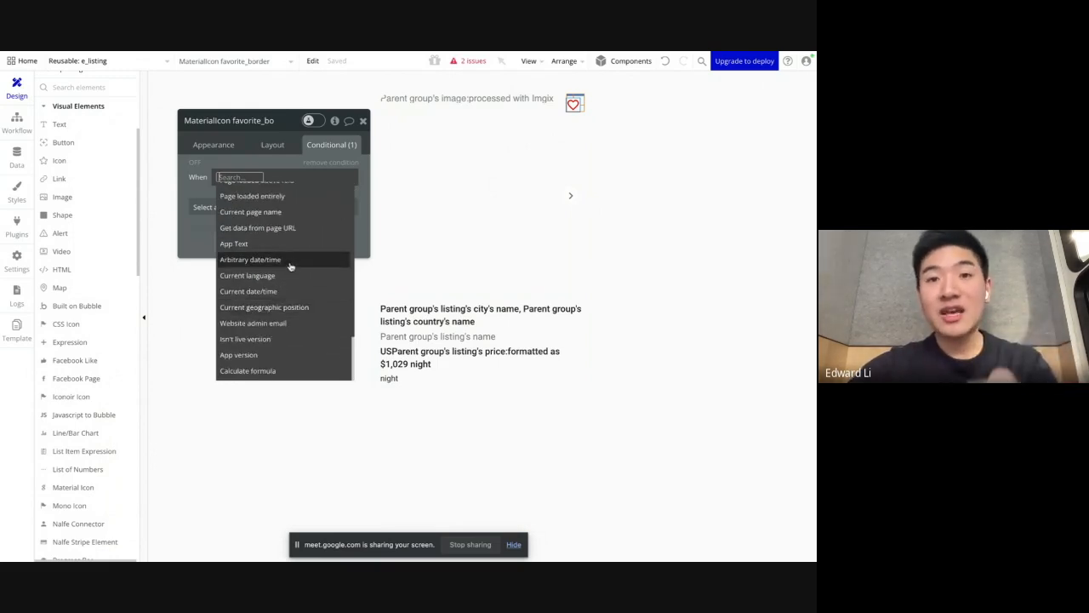
mouse_move(290, 267)
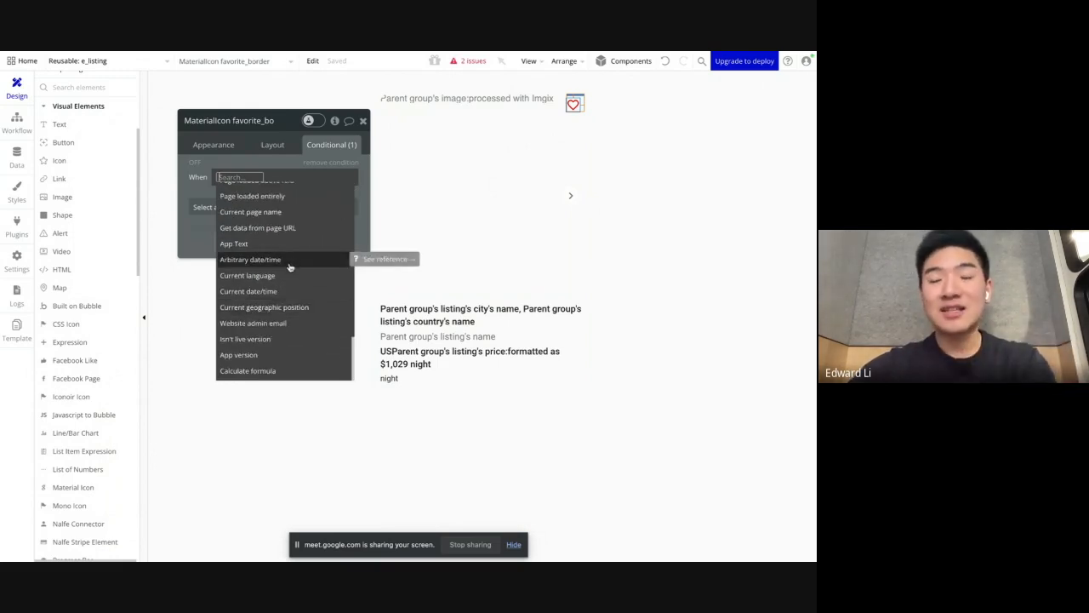
left_click(200, 208)
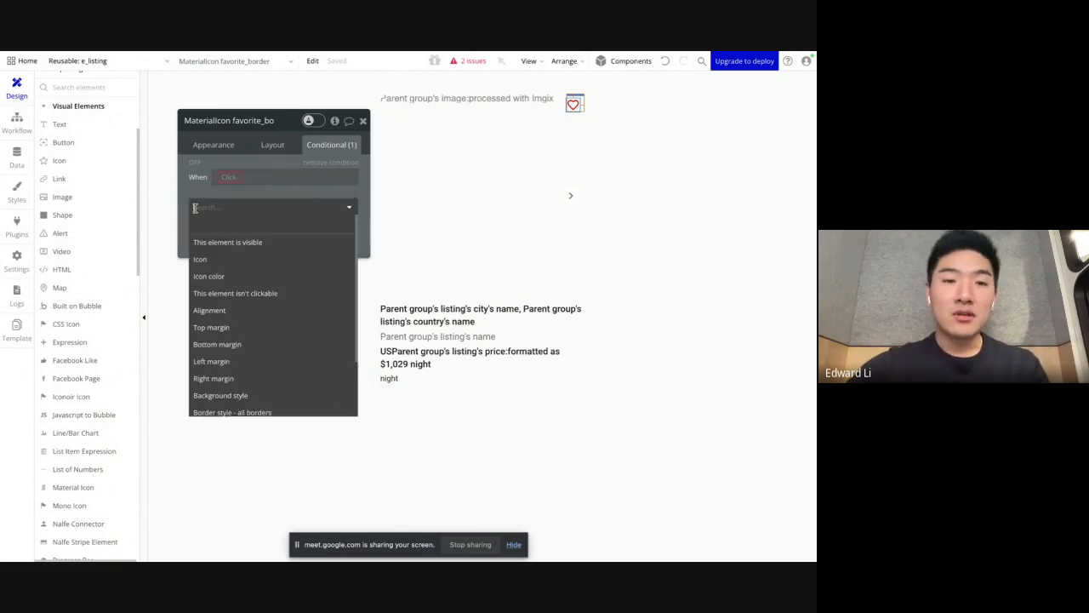
left_click(204, 259)
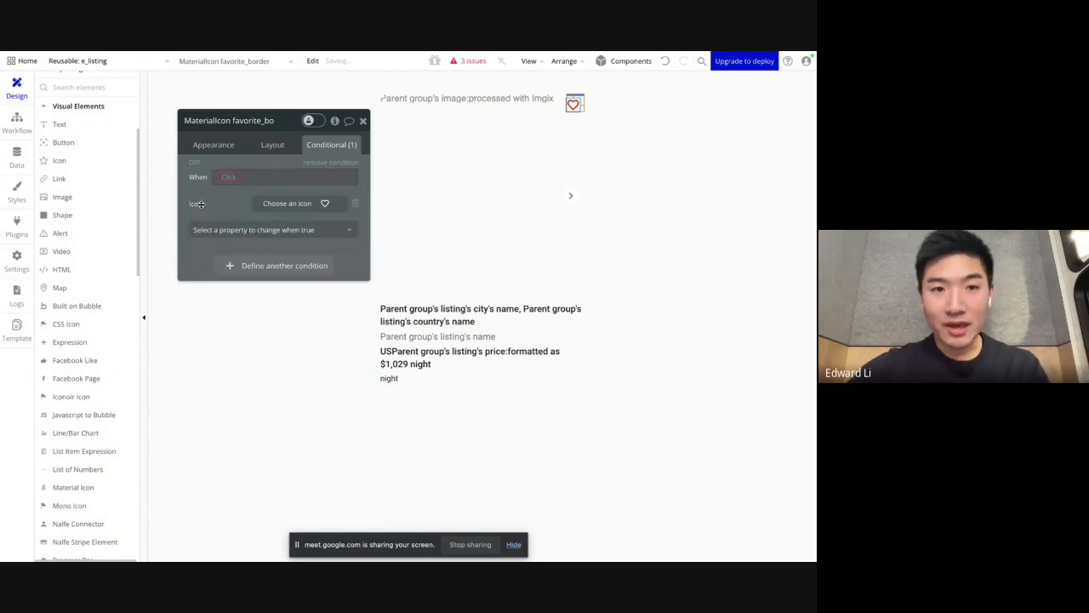
left_click(281, 205)
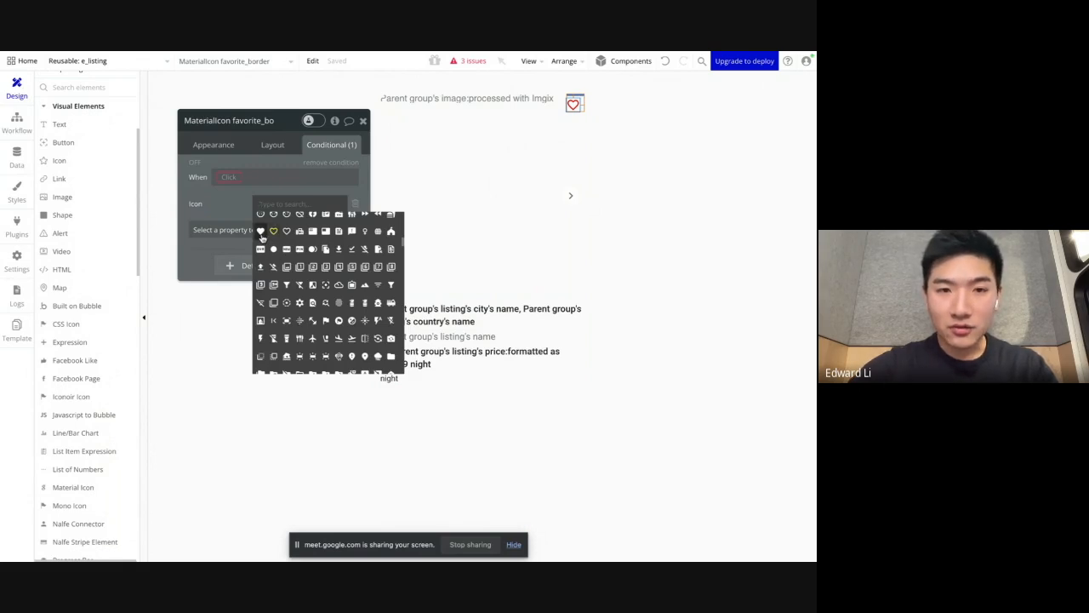
left_click(260, 232)
Step: Set the heart icon's condition to When Current User's saved_listings contains e_listing's listing
left_click(232, 177)
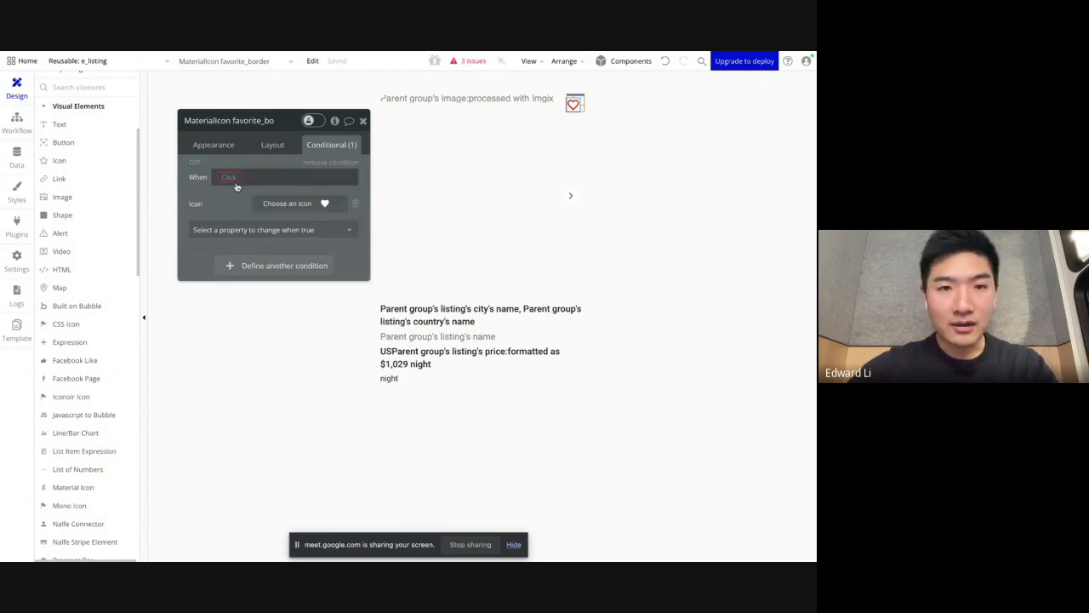
type("curr")
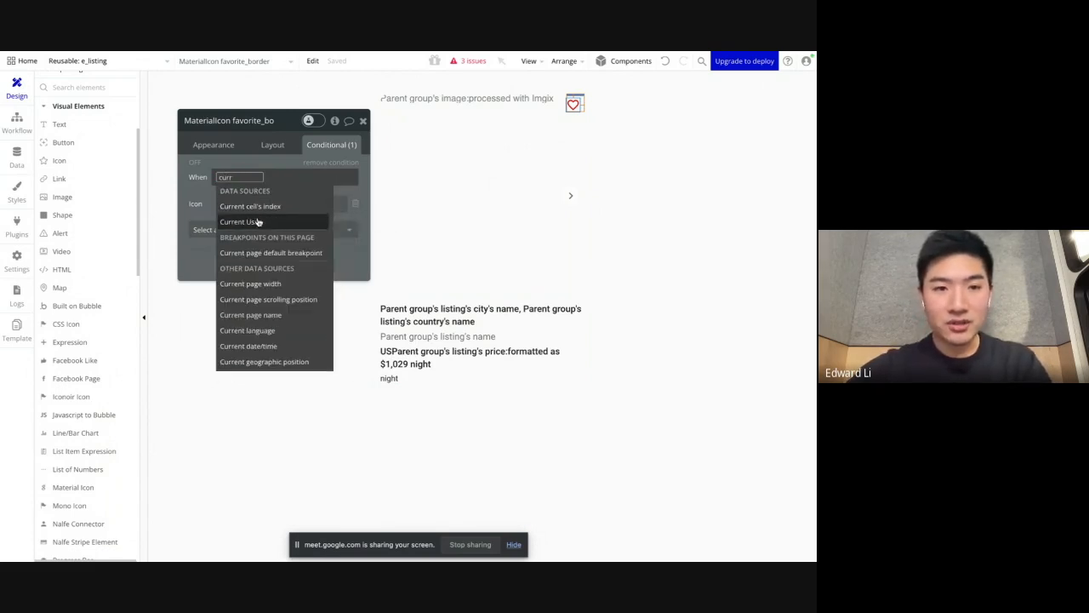
left_click(258, 222)
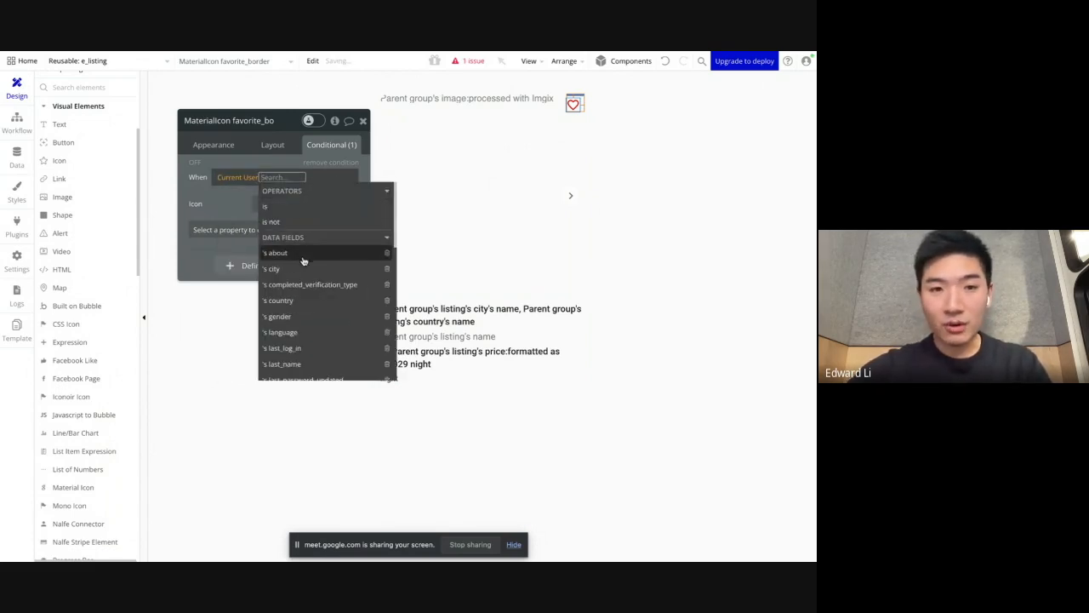
type("sav")
left_click(302, 209)
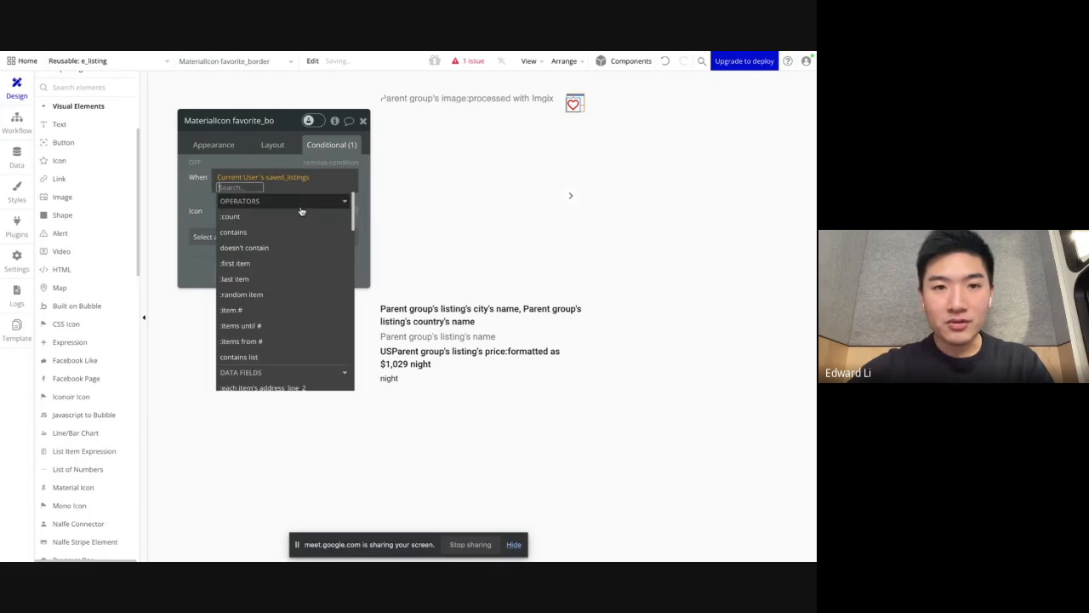
left_click(265, 233)
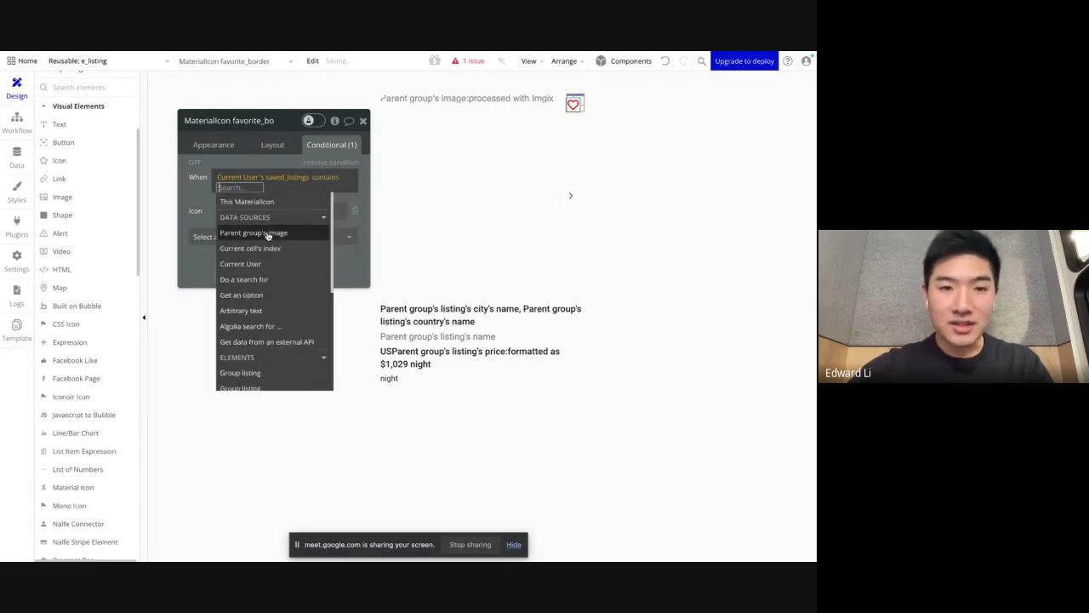
left_click(287, 294)
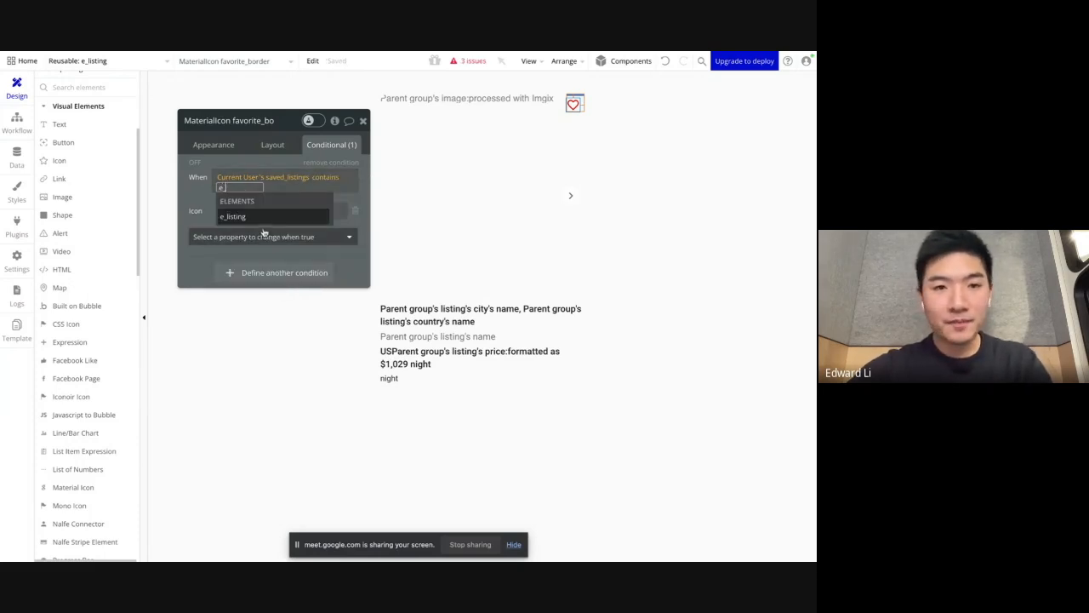
left_click(277, 221)
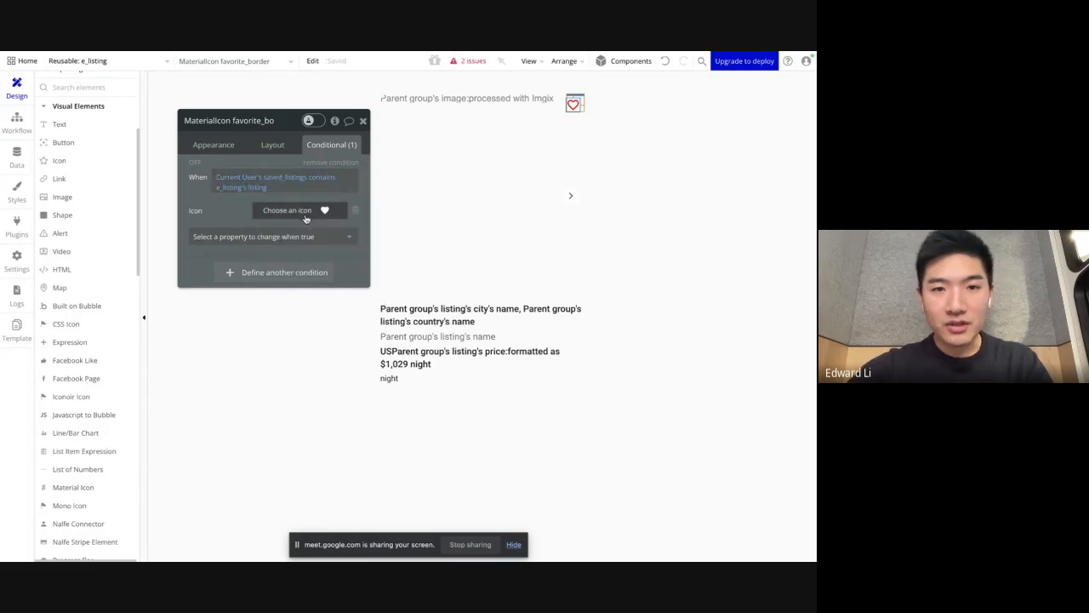
Step: Switch to the Home | Nalfe preview and save the first Hong Kong listing with its heart icon
mouse_move(8, 226)
left_click(41, 272)
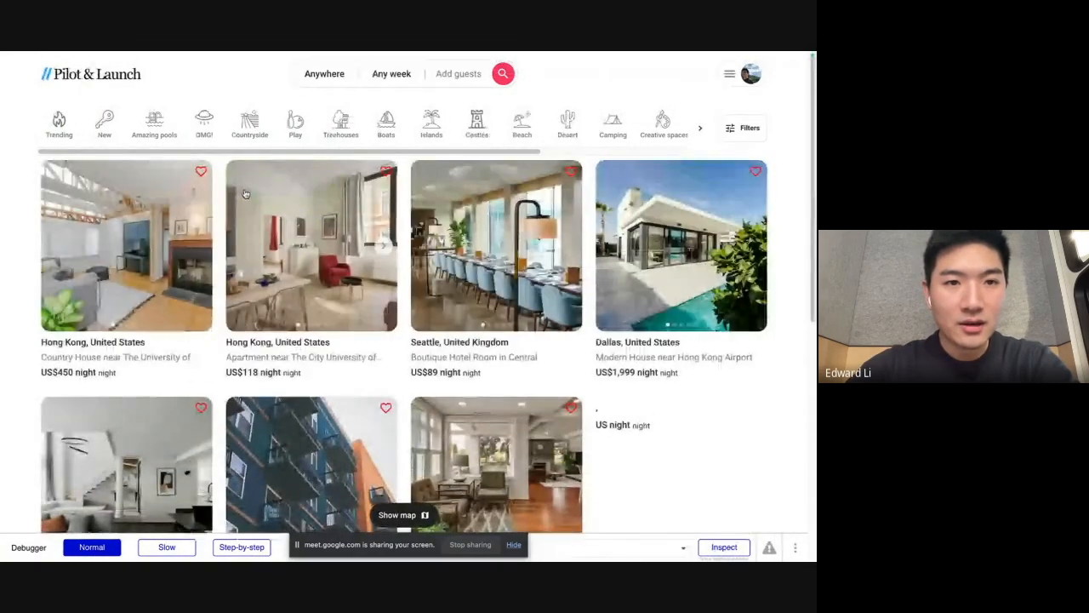
left_click(201, 171)
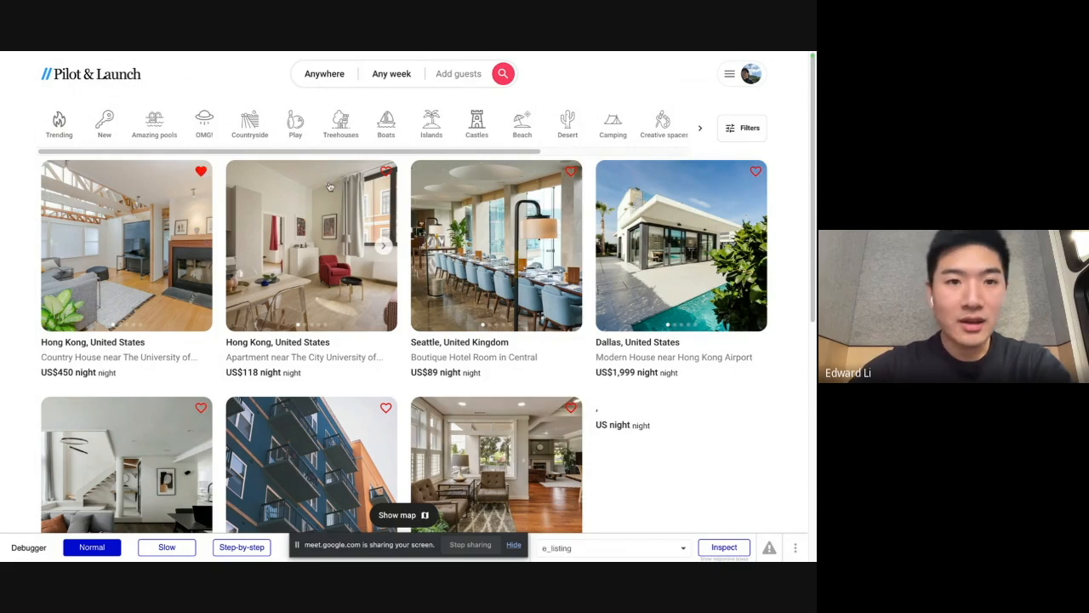
Step: Return to the Bubble editor, examine the Saved_listings field of the user entry in the app data, and close the entry without saving
mouse_move(2, 205)
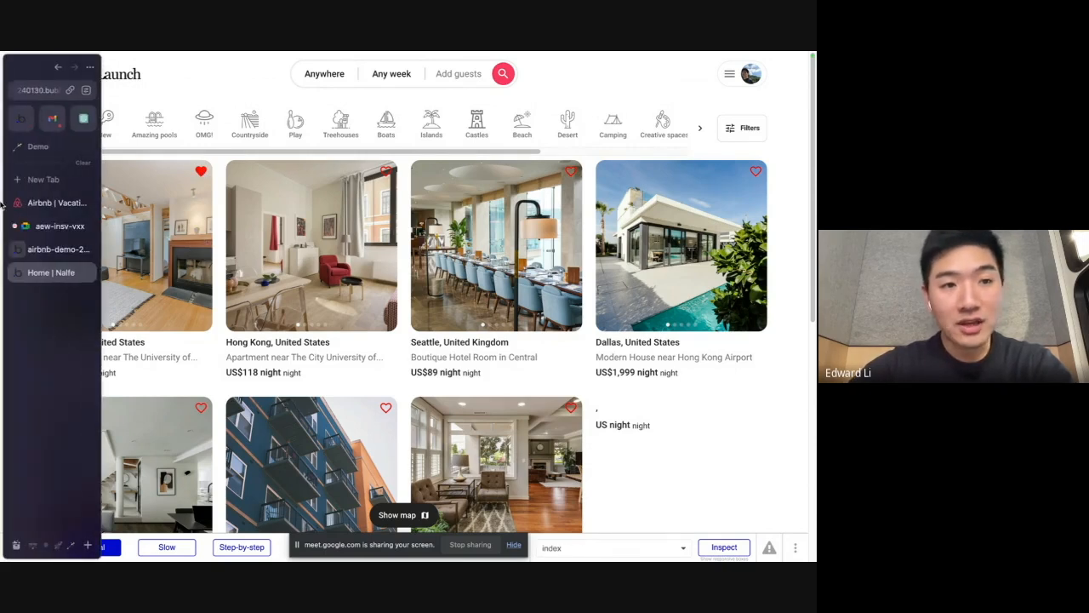
left_click(40, 249)
left_click(17, 157)
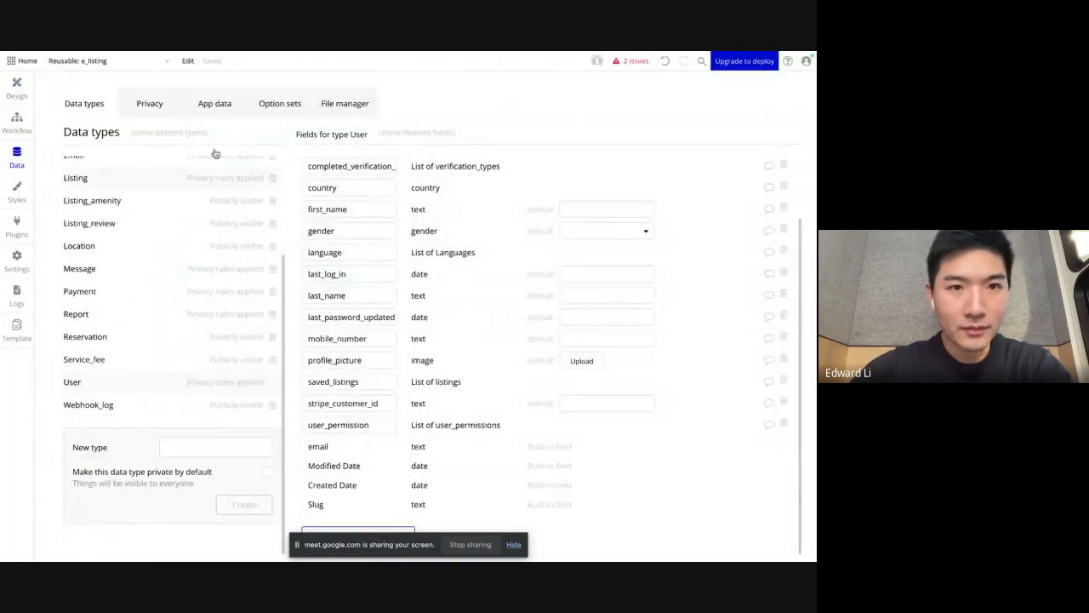
left_click(215, 105)
scroll(112, 483, "down", 3)
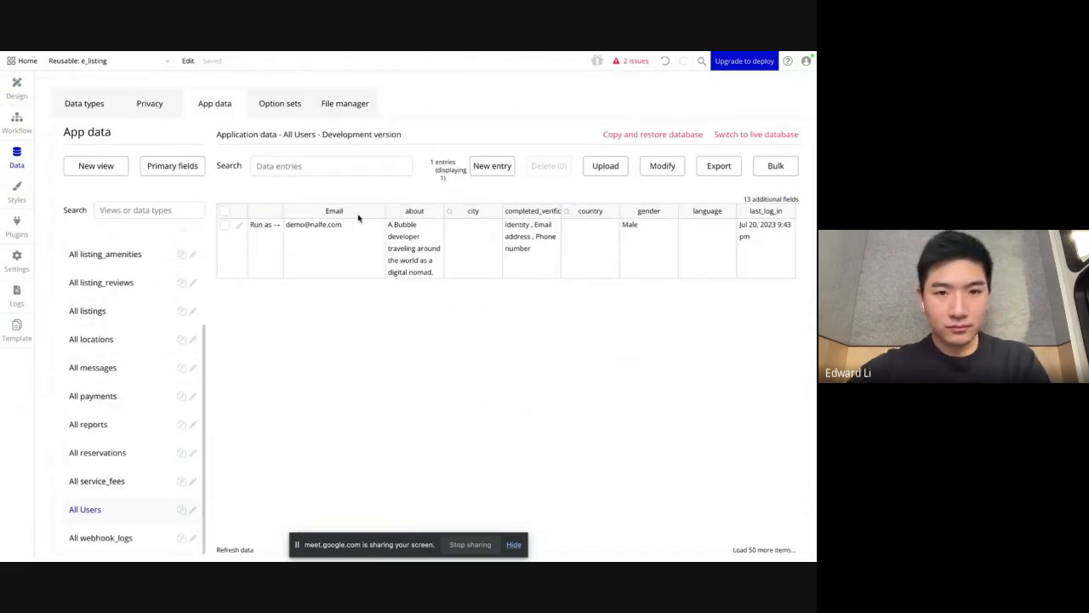
left_click(240, 226)
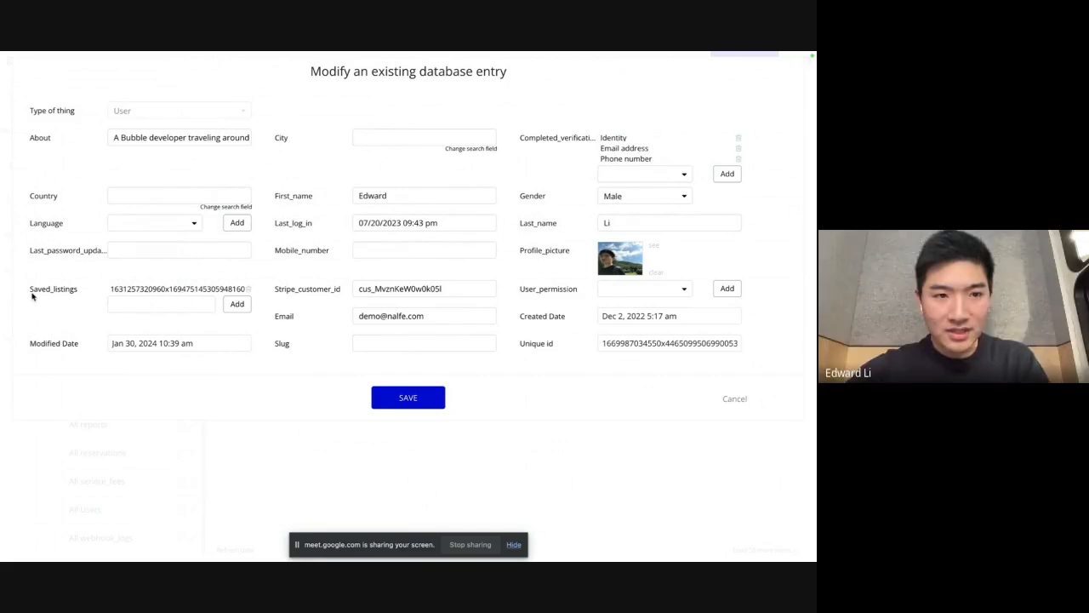
double_click(153, 289)
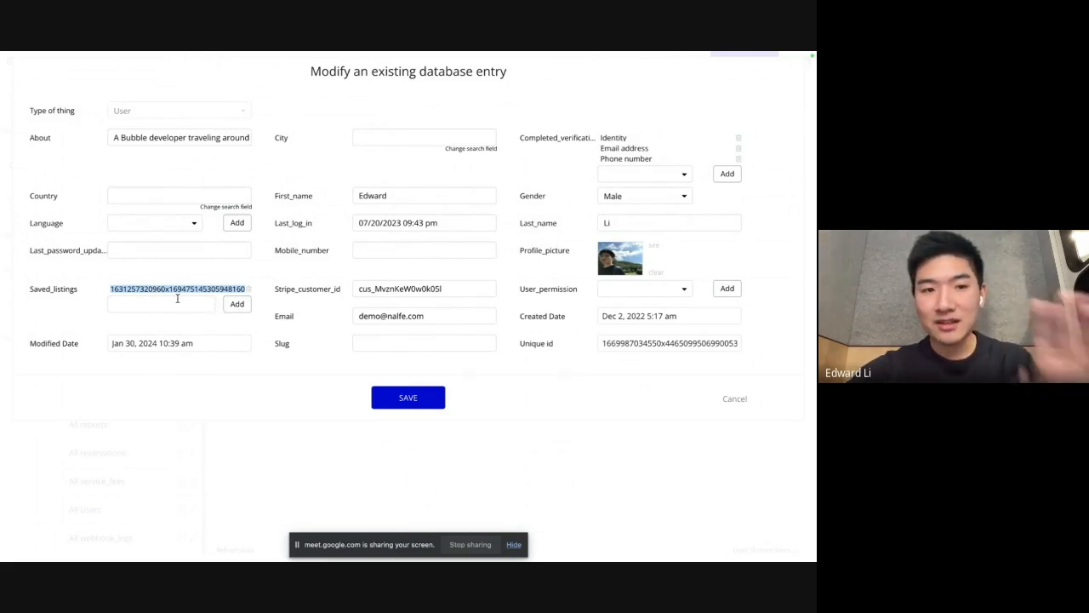
left_click(726, 401)
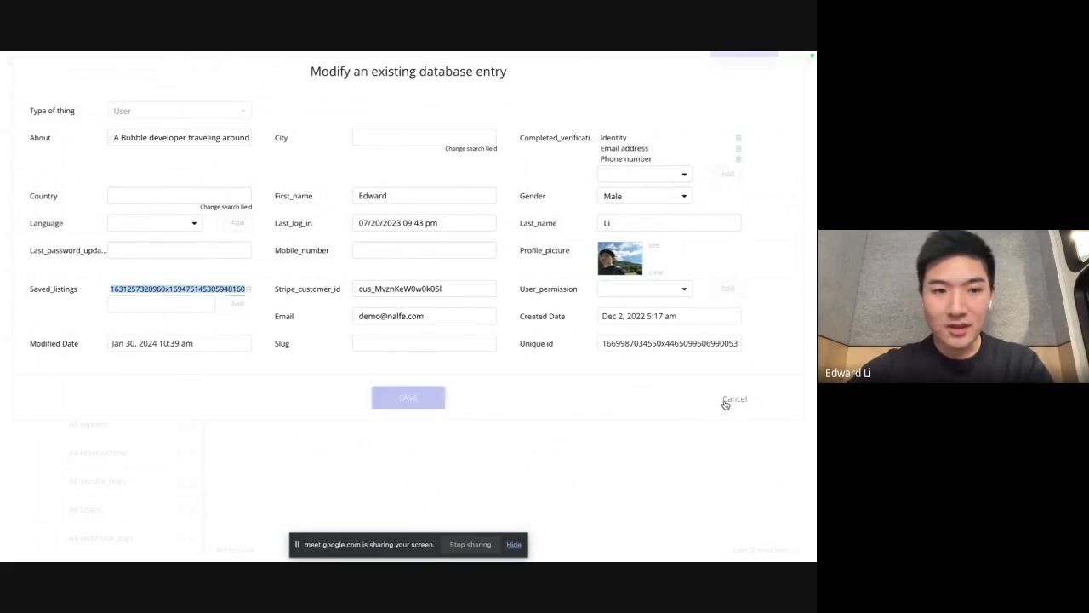
Step: Unsave the first Hong Kong listing in the Home | Nalfe preview and recheck the user entry's Saved_listings field in the Bubble app data
left_click(60, 268)
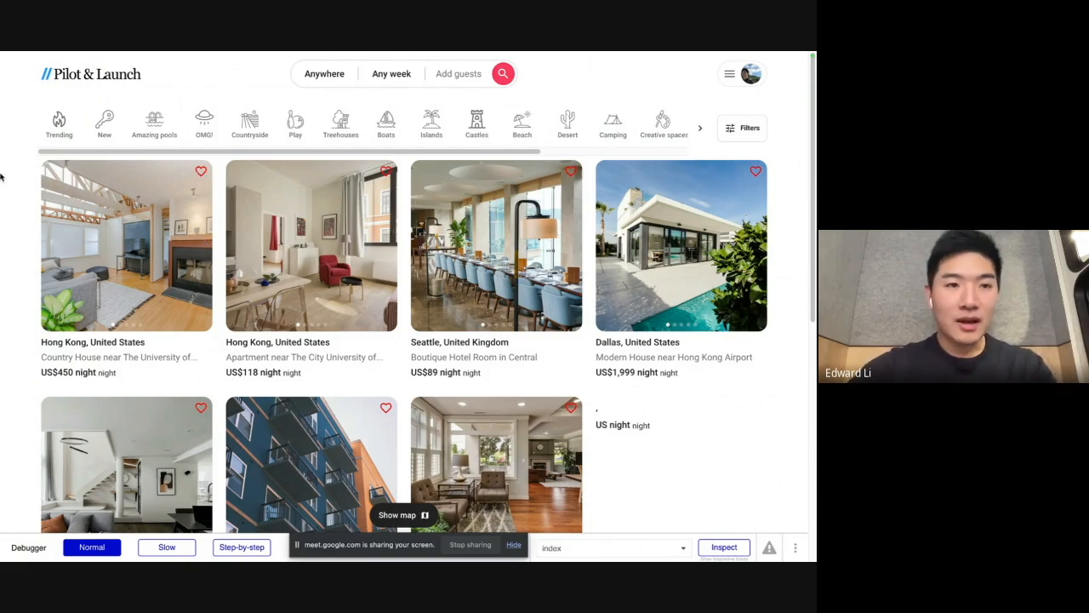
mouse_move(0, 224)
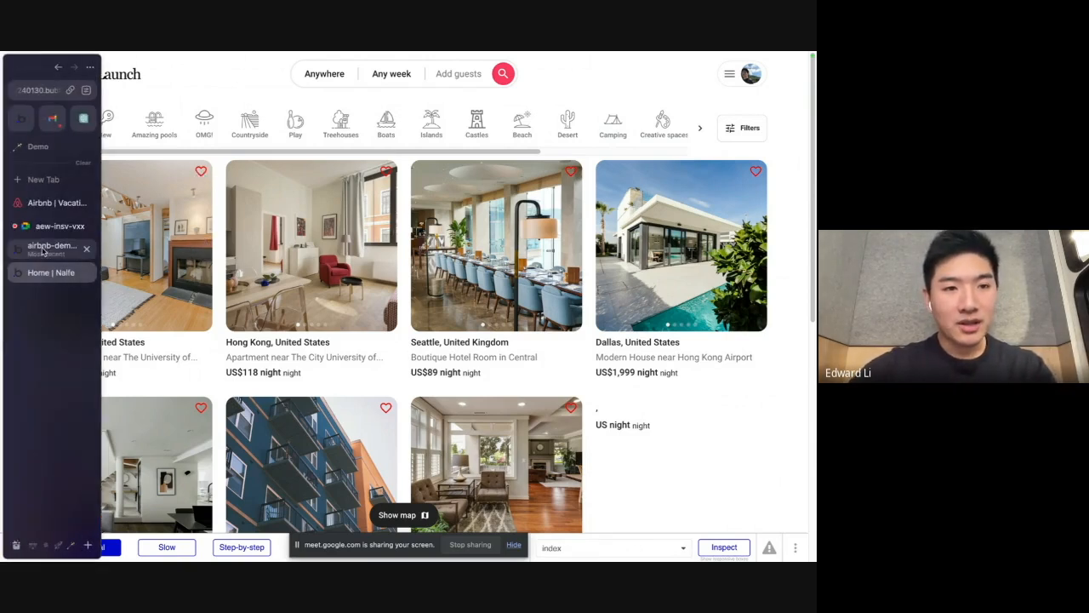
left_click(51, 249)
left_click(242, 226)
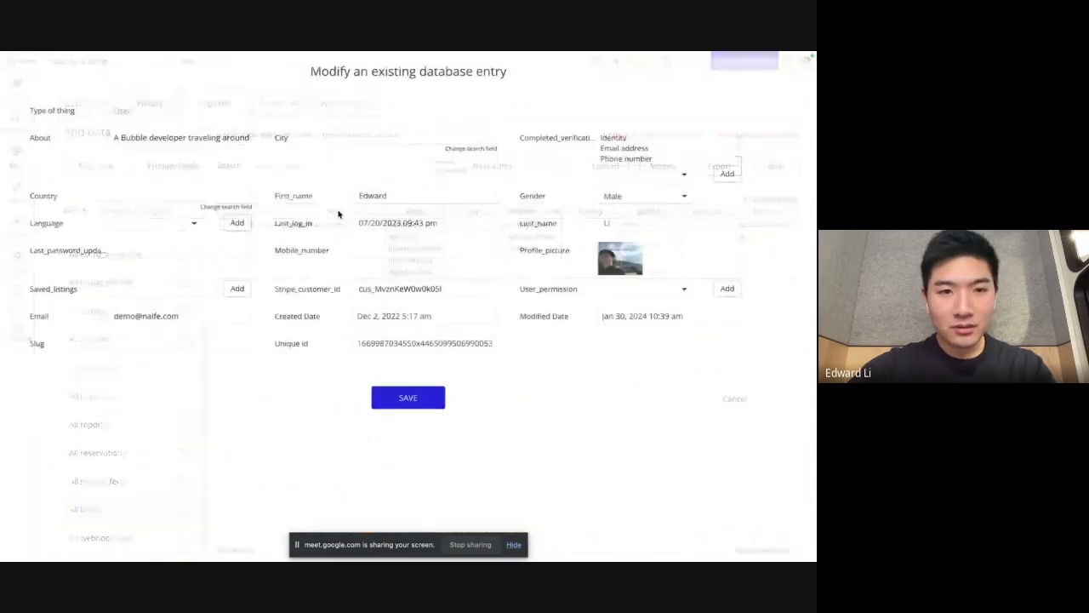
left_click(158, 293)
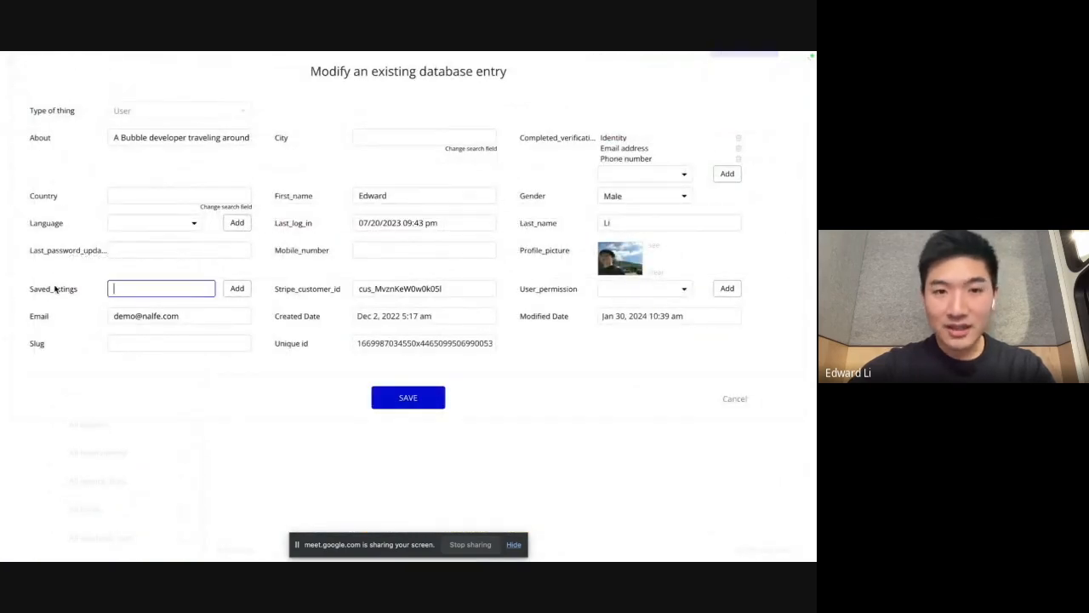
left_click(728, 399)
Step: Return to the e_listing design view, look over the listings in the Home | Nalfe preview, and switch back to the Bubble editor
left_click(17, 86)
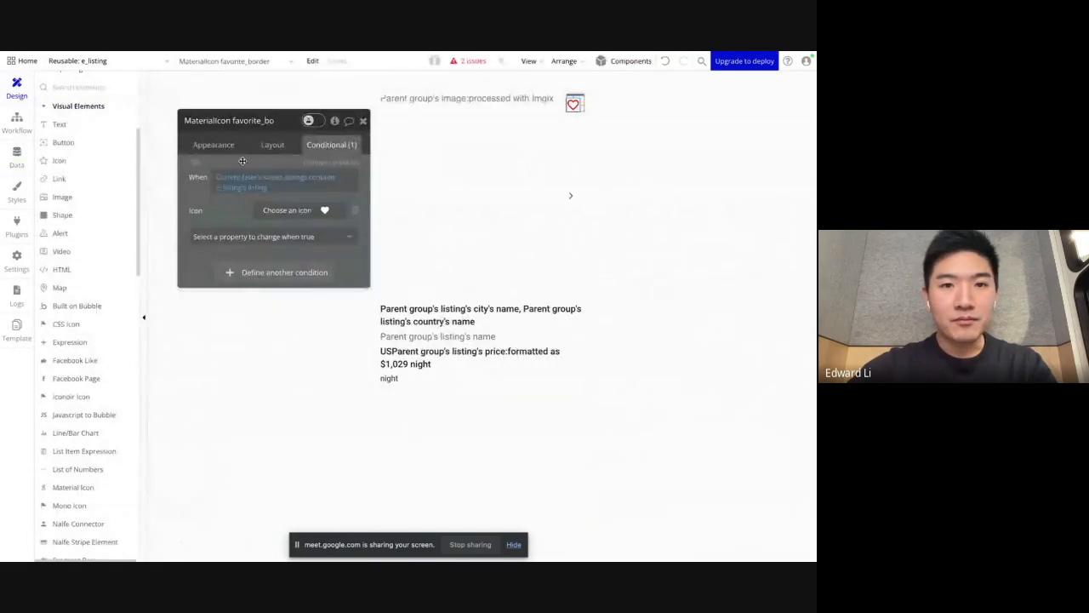
left_click(152, 61)
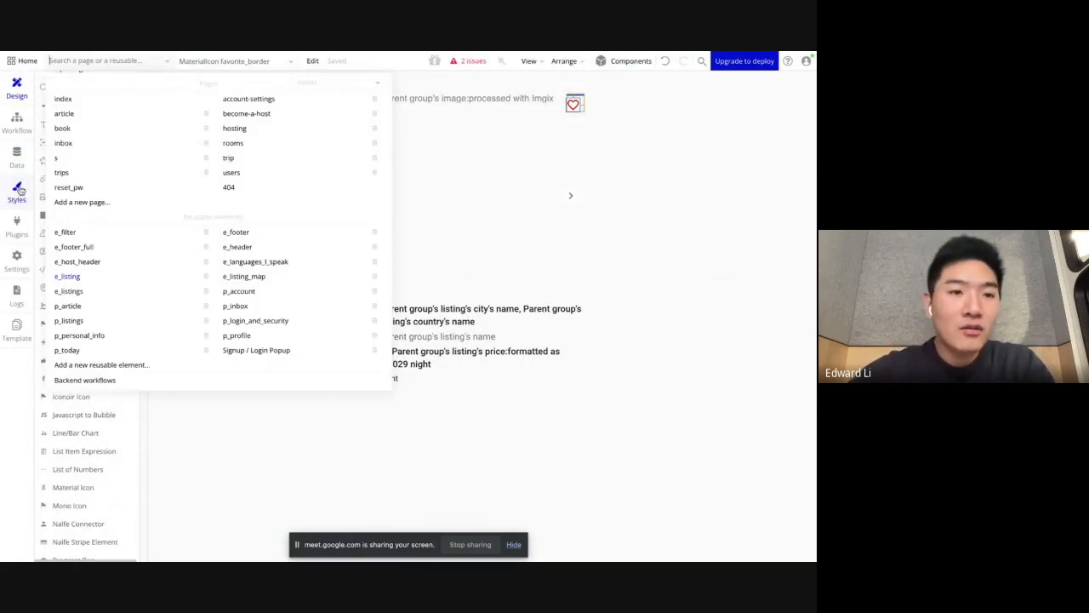
mouse_move(4, 223)
left_click(43, 268)
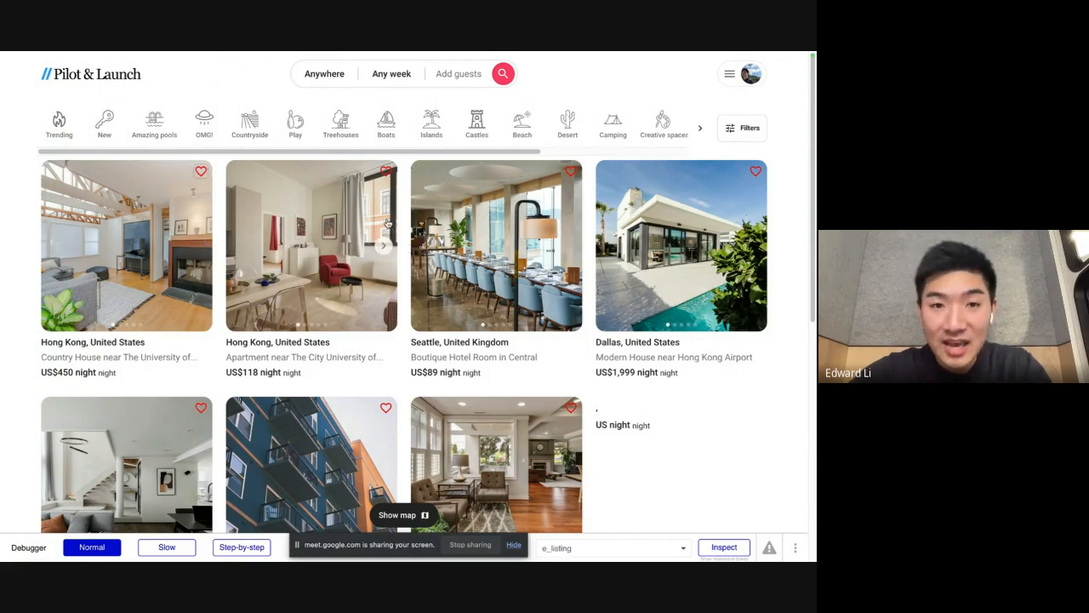
mouse_move(5, 256)
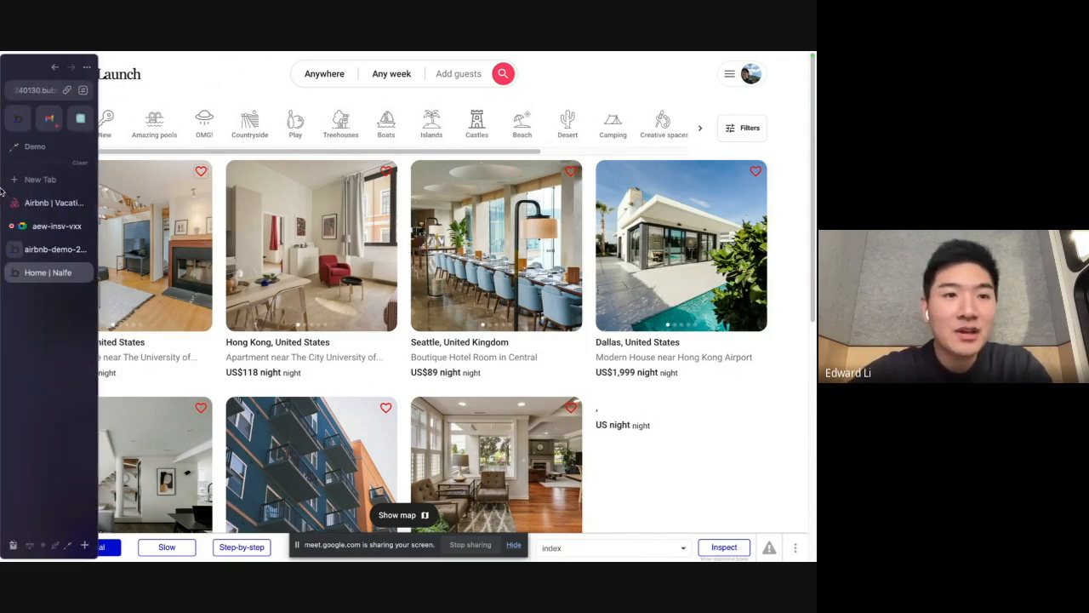
left_click(49, 247)
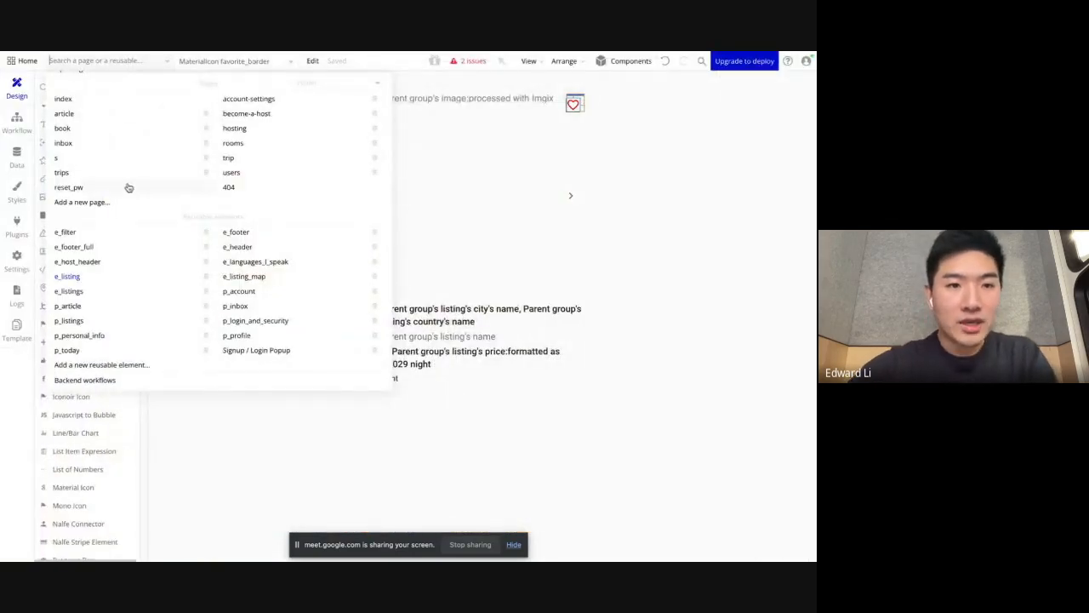
Step: Create a new page named saved, cloned from the trips page
left_click(82, 202)
type("saved")
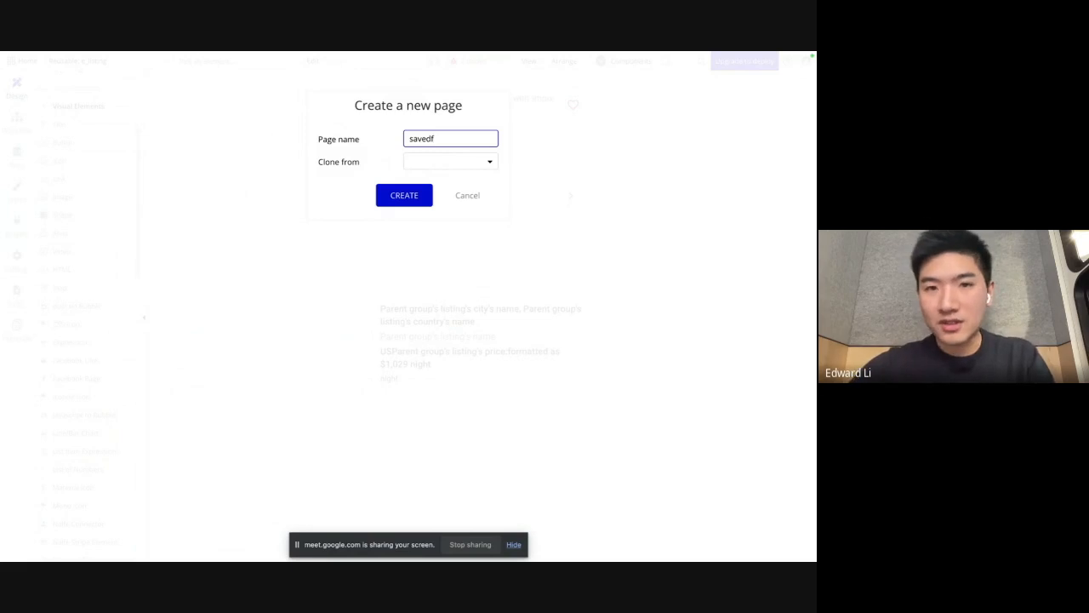
left_click(452, 160)
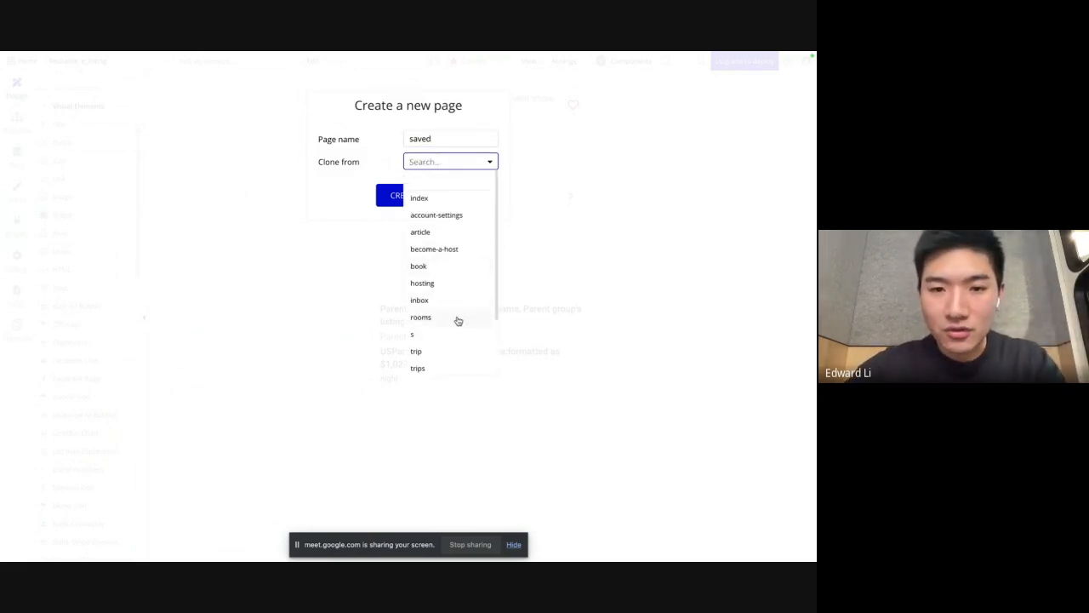
scroll(454, 300, "down", 1)
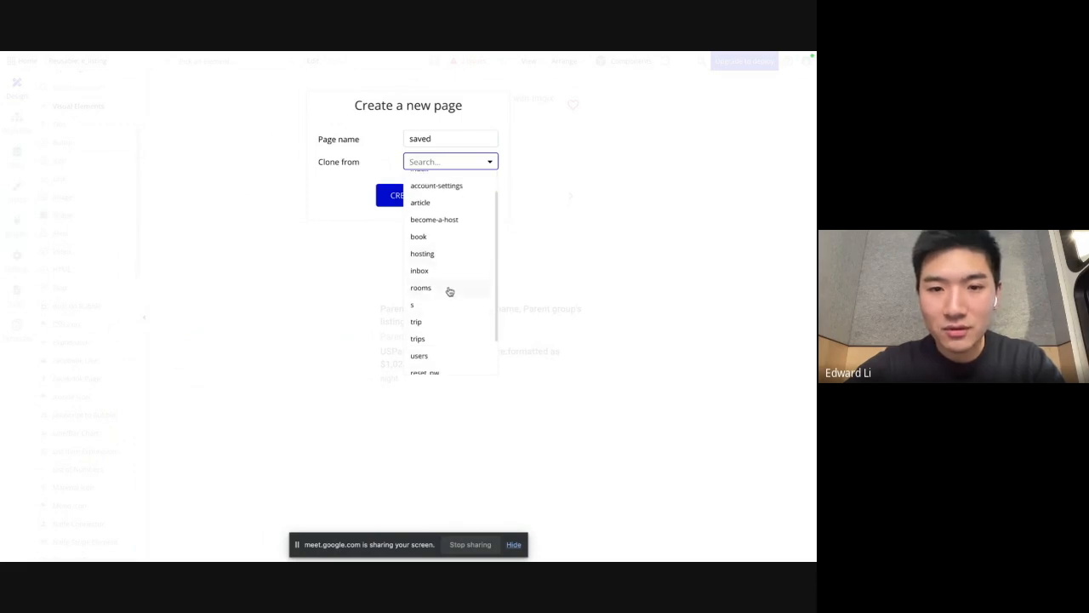
left_click(418, 339)
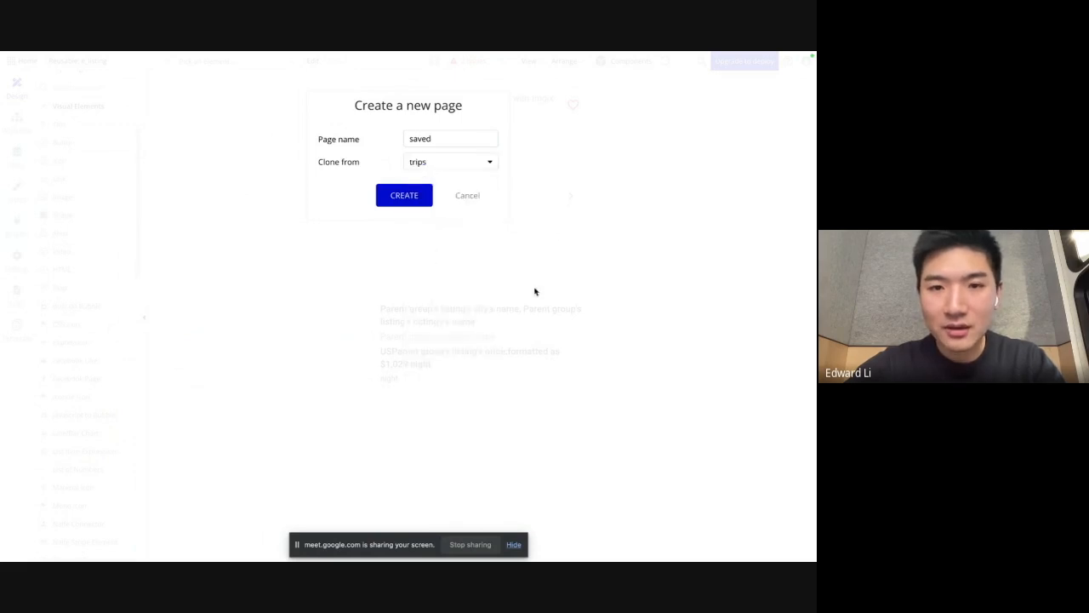
left_click(411, 201)
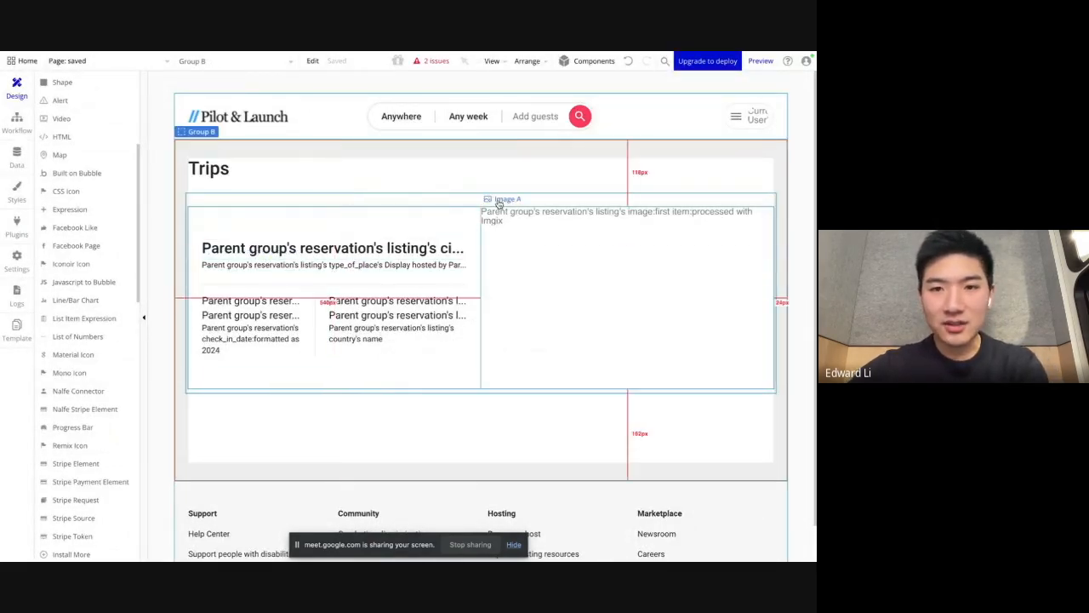
Step: Delete the reservations list and the Trips heading from Group B on the saved page
left_click(304, 196)
key("Delete")
left_click(247, 168)
key("Delete")
left_click(311, 181)
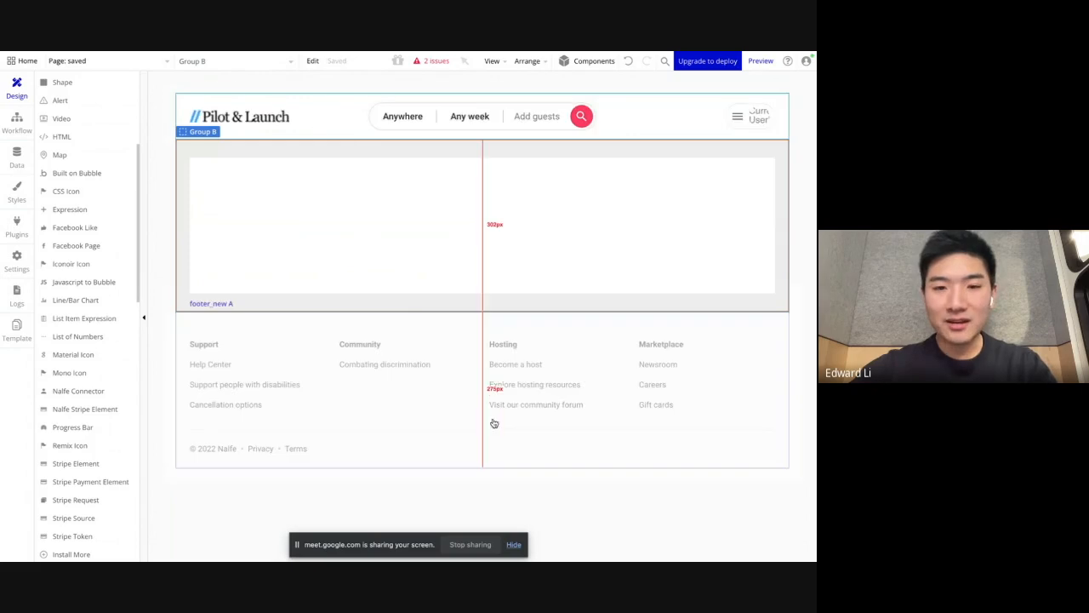
Step: Add a text element about 766 px wide and 48 px high at the top of Group B, reading "Wishlist"
scroll(51, 213, "up", 5)
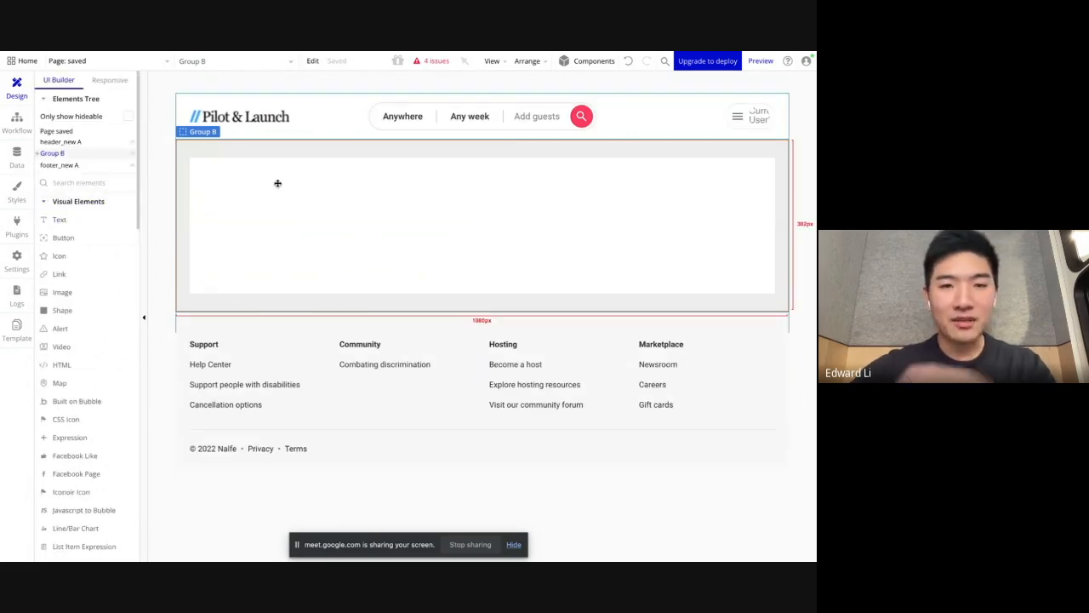
left_click(59, 219)
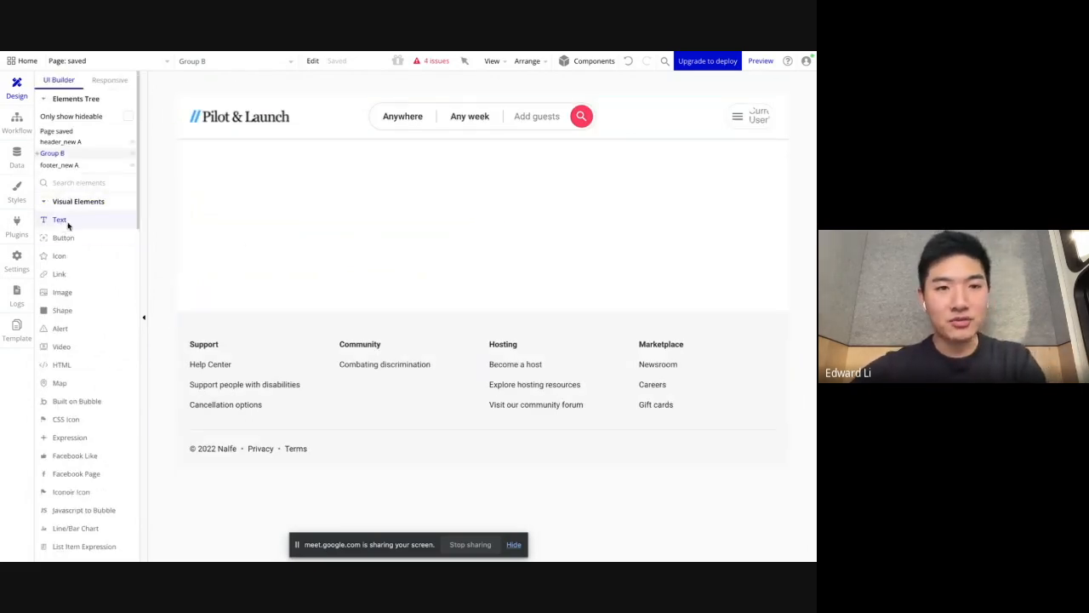
mouse_move(227, 165)
left_mouse_down()
mouse_move(605, 206)
mouse_move(663, 195)
left_mouse_up()
left_click(510, 229)
left_click(416, 179)
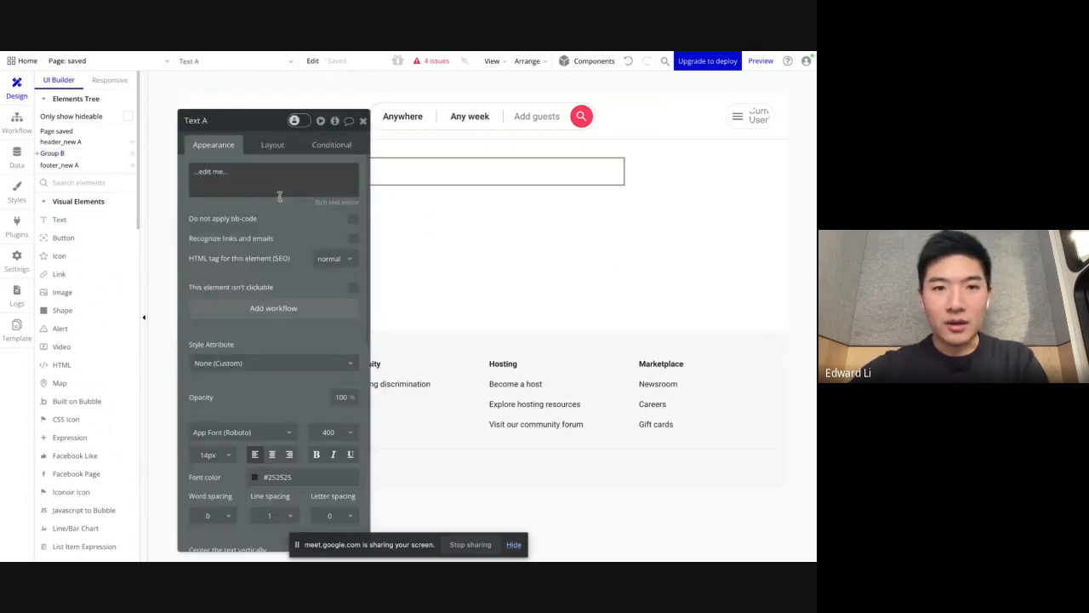
left_click(249, 174)
type("S")
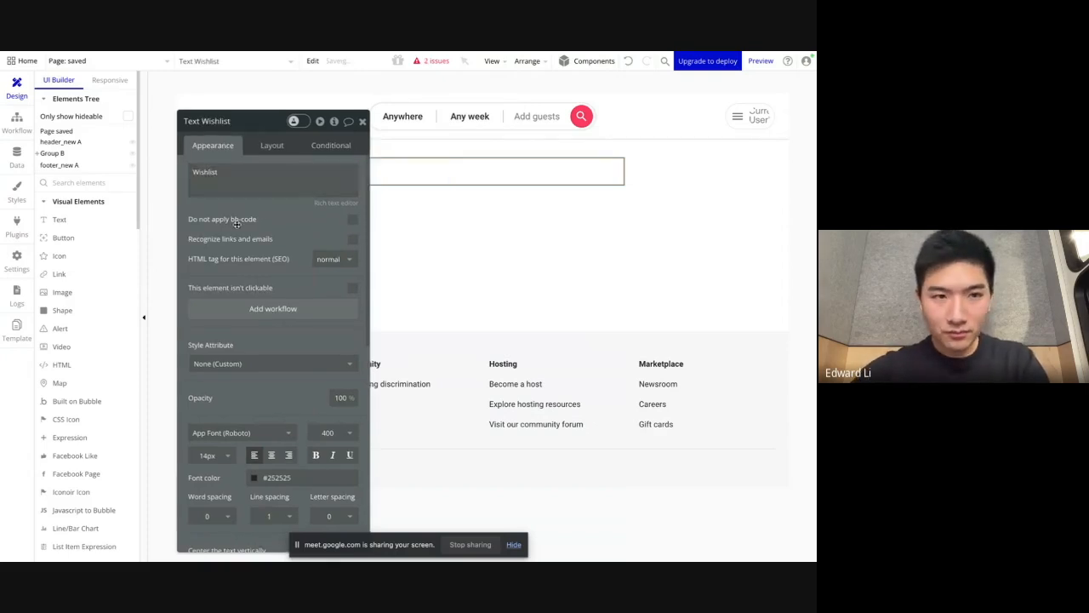
Step: Apply the style 500_32px_Left_Text_LineSpacing1.2 to the Wishlist text
left_click_drag(239, 222, 166, 245)
left_click(182, 361)
type("47")
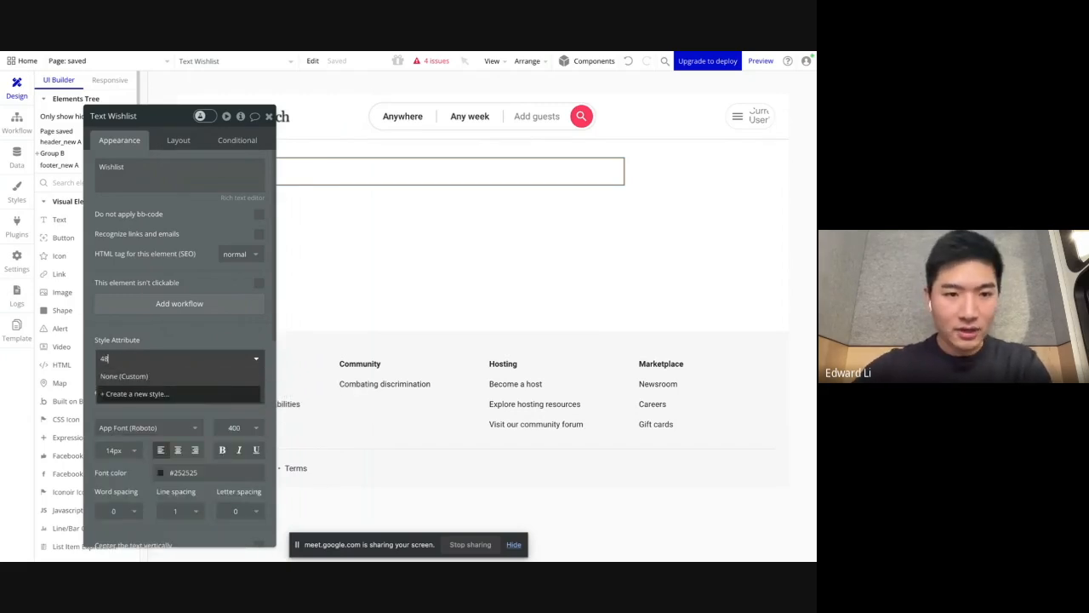
left_click(182, 376)
left_click(183, 358)
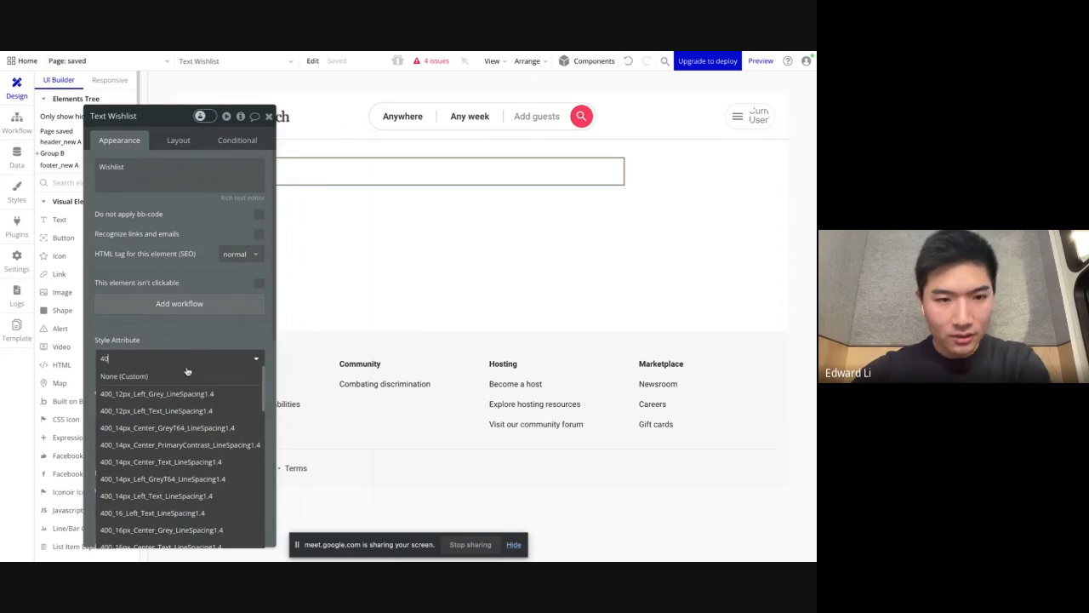
scroll(190, 401, "down", 2)
type("40")
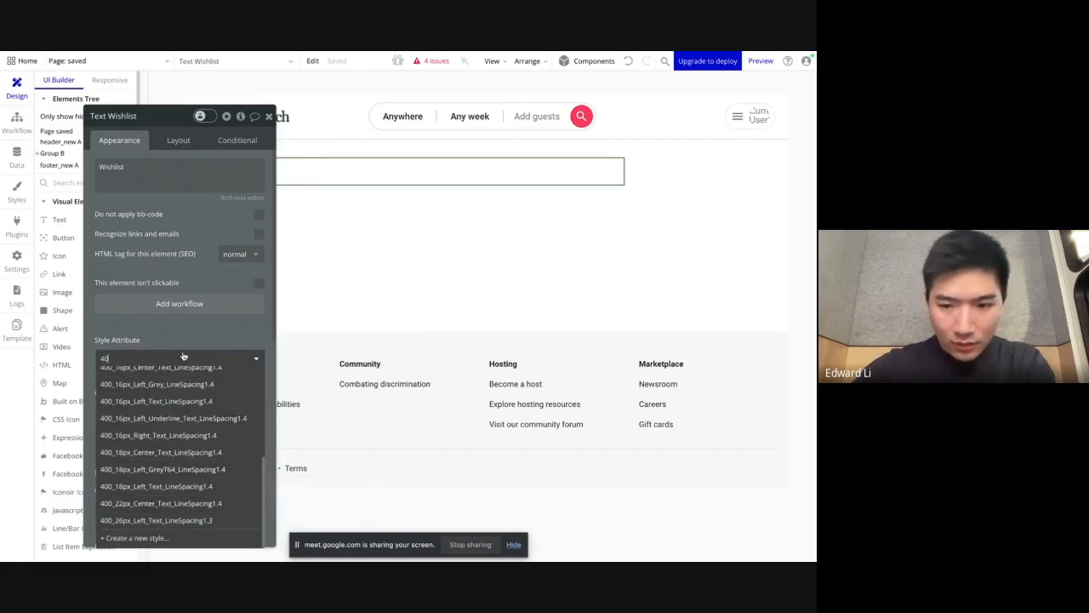
key("BackSpace")
key("BackSpace")
type("3")
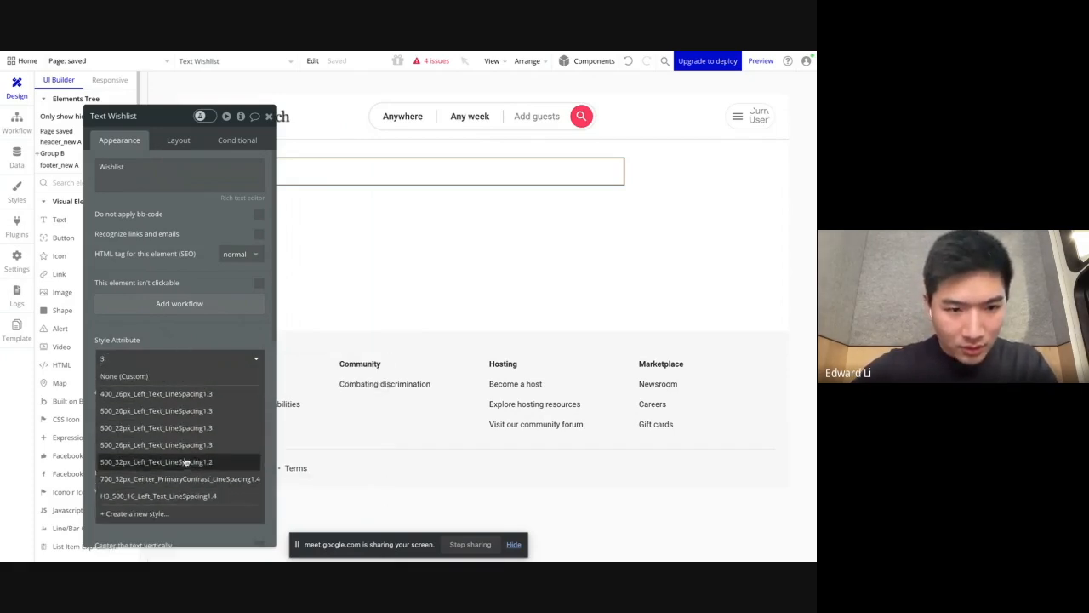
left_click(186, 462)
Step: Turn off the Wishlist text's fixed width and clear its minimum height
left_click_drag(170, 249, 153, 290)
left_click(160, 188)
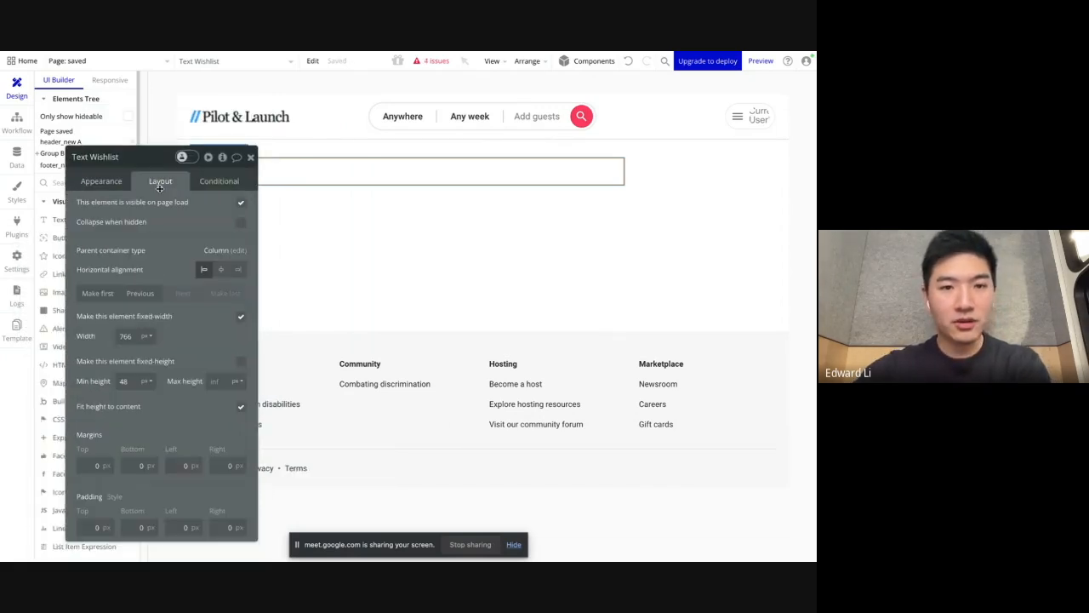
left_click(241, 317)
left_click_drag(161, 347, 578, 295)
double_click(540, 348)
key("BackSpace")
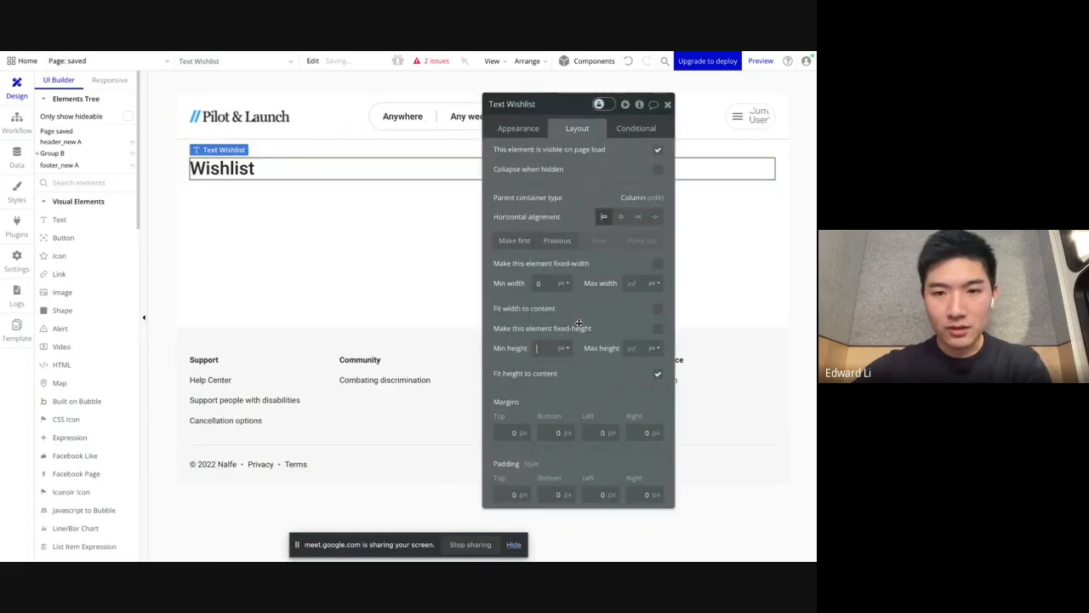
left_click_drag(586, 314, 666, 381)
Step: Draw a repeating group about 677 px wide and 167 px high below the Wishlist heading, and set its cell container layout to Row
left_click(293, 246)
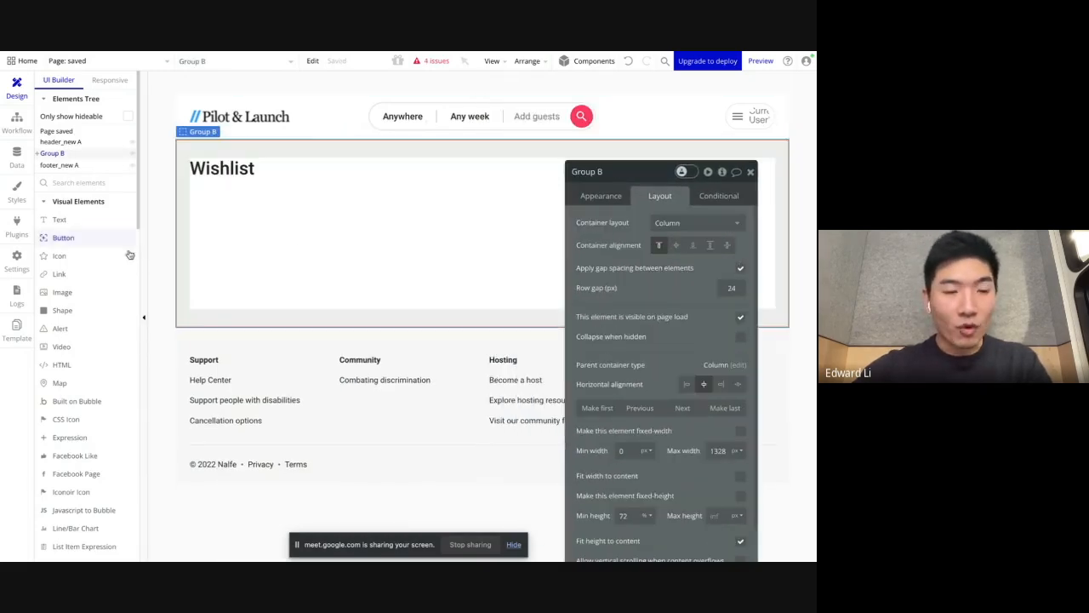
scroll(97, 347, "down", 5)
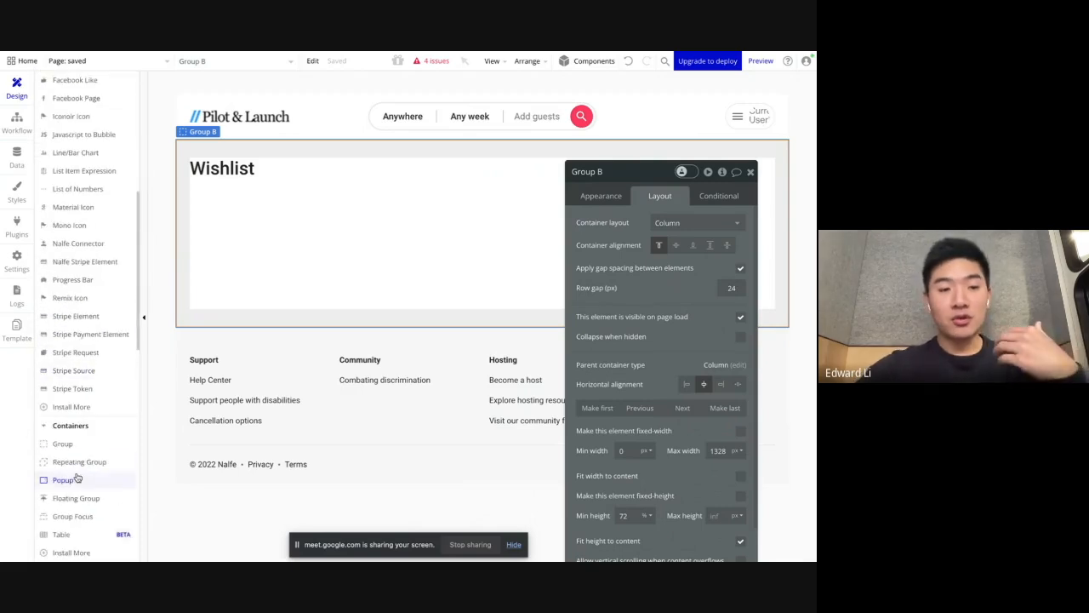
left_click(80, 461)
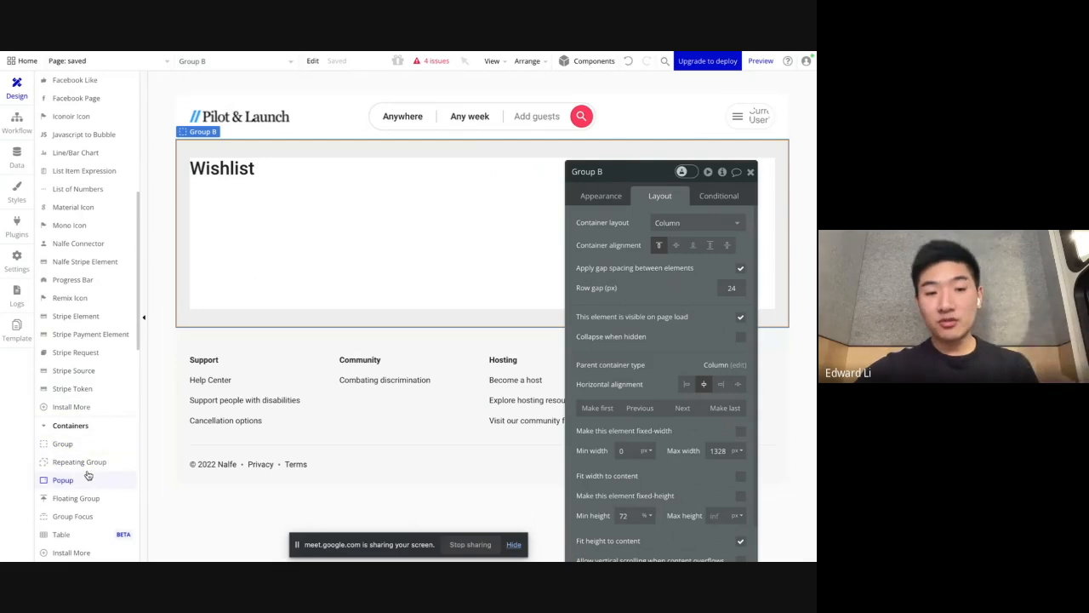
scroll(89, 460, "down", 2)
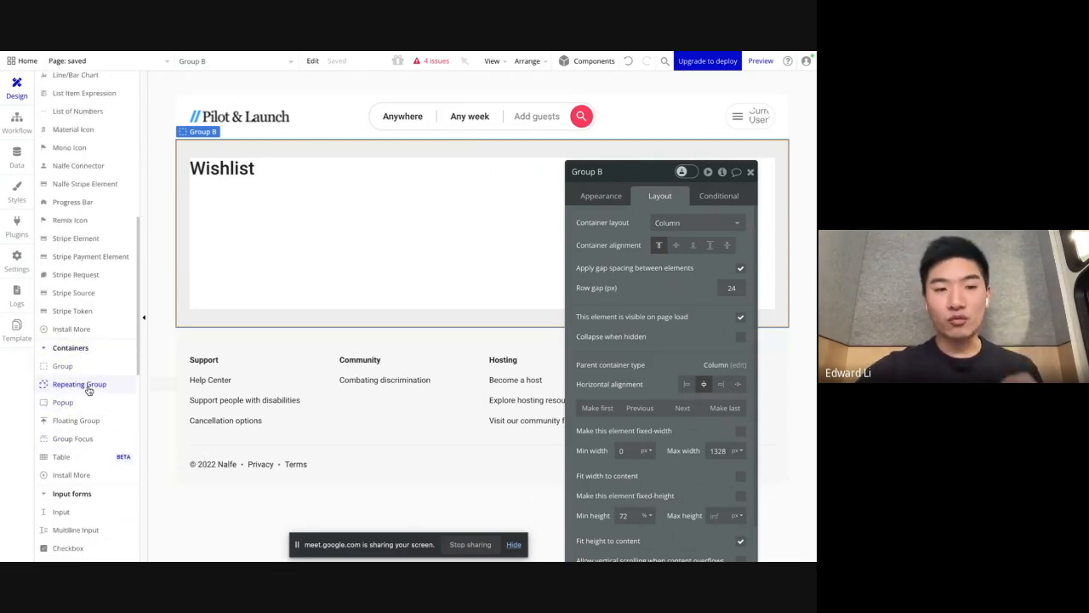
left_click(88, 389)
left_click_drag(218, 187, 609, 288)
left_click(694, 223)
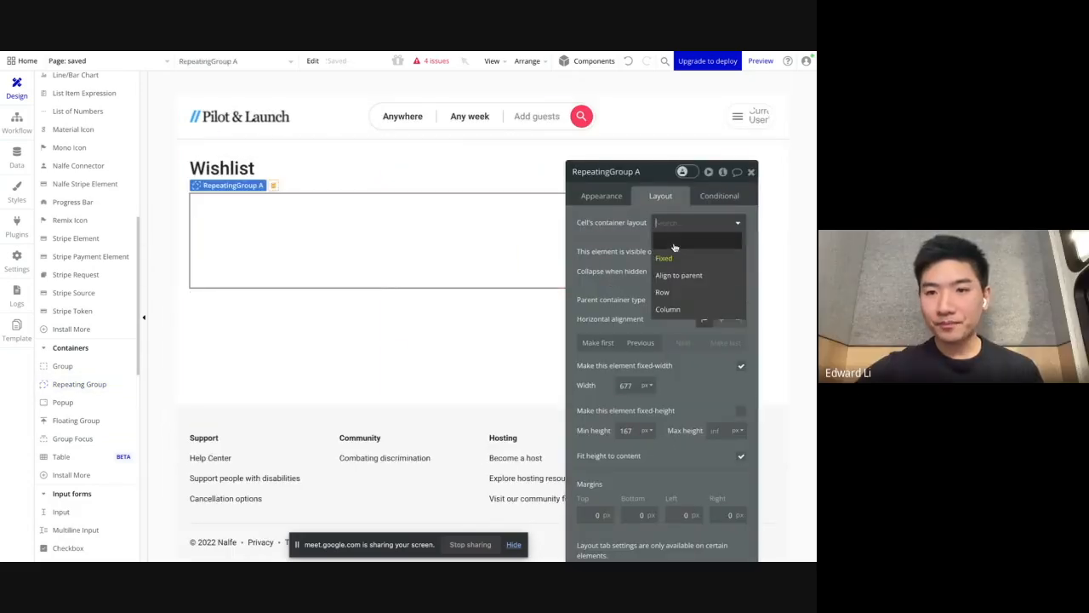
left_click(664, 291)
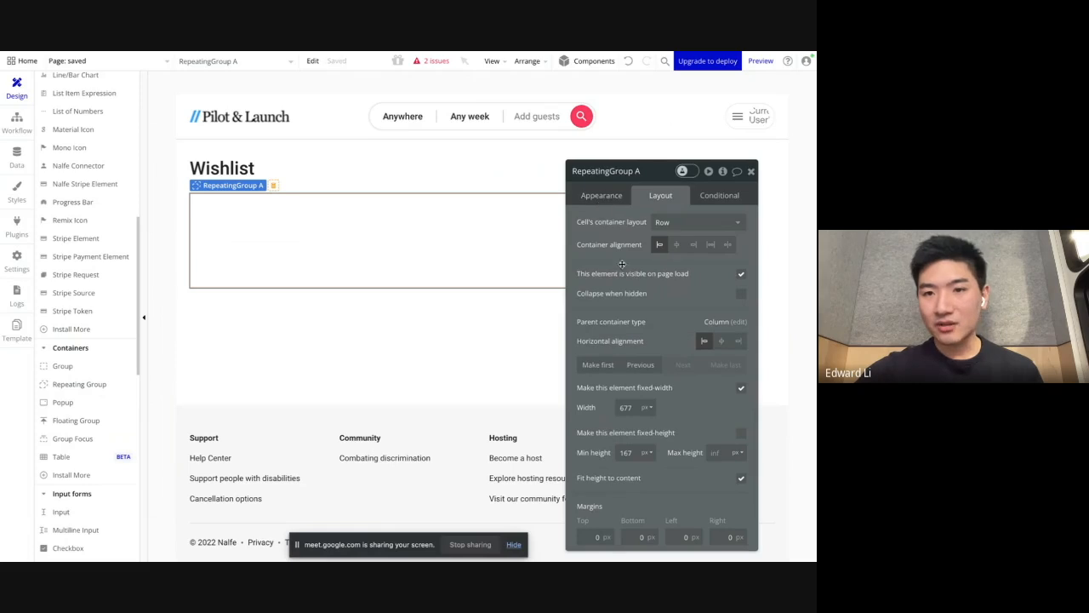
Step: Turn off the fixed width of the repeating group under the Wishlist heading
left_click(604, 198)
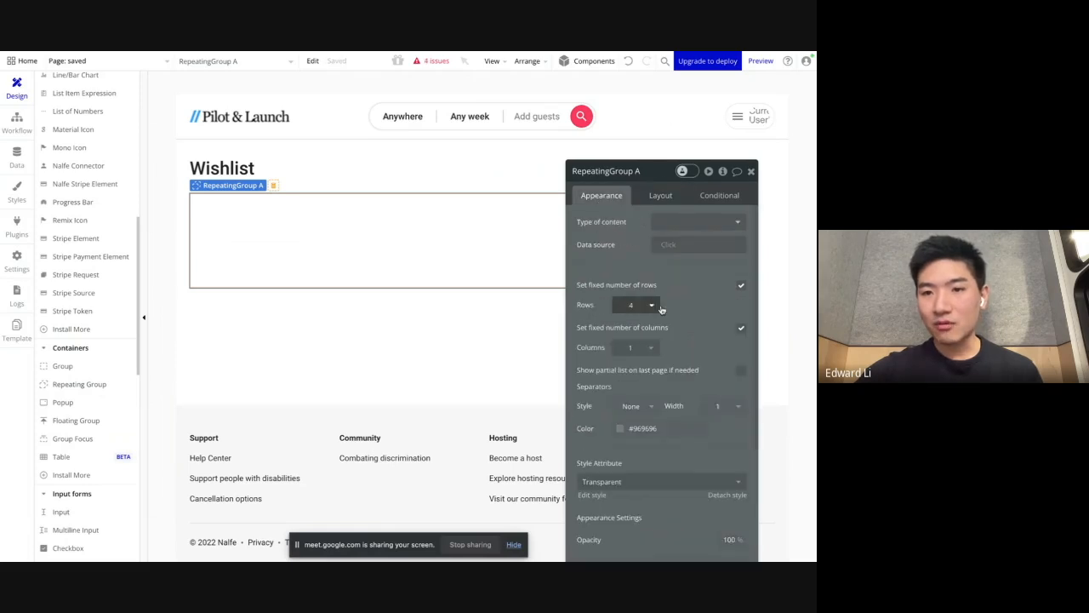
left_click(662, 223)
left_click(646, 243)
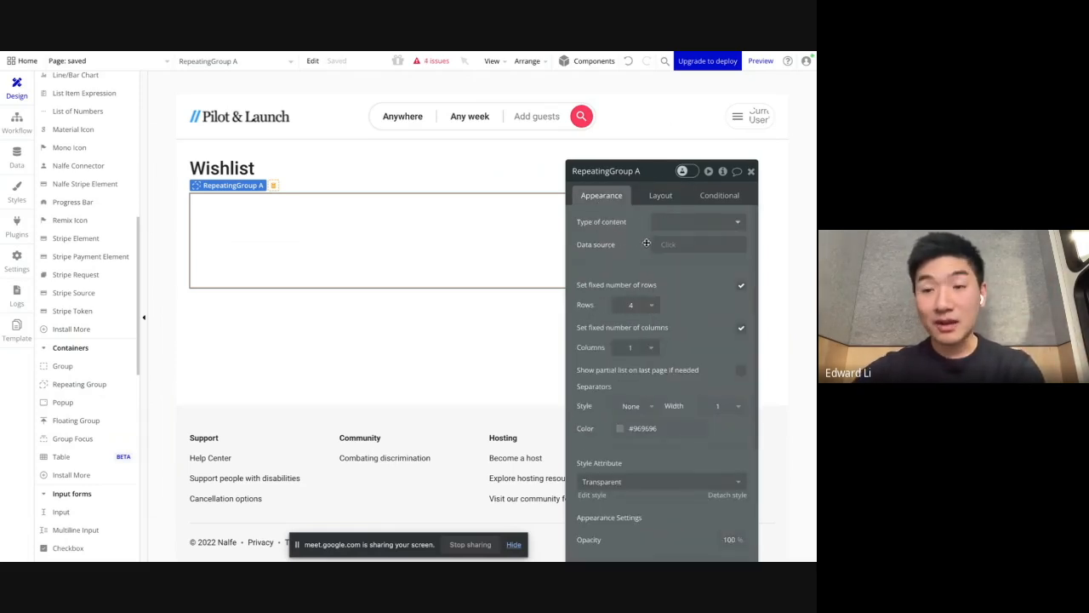
left_click(678, 177)
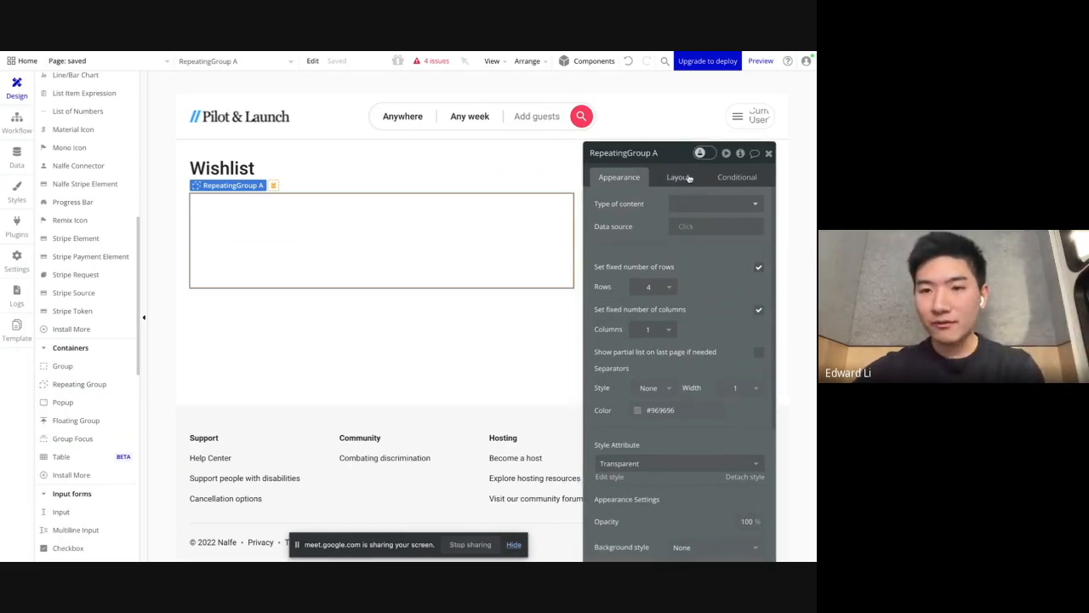
left_click(758, 371)
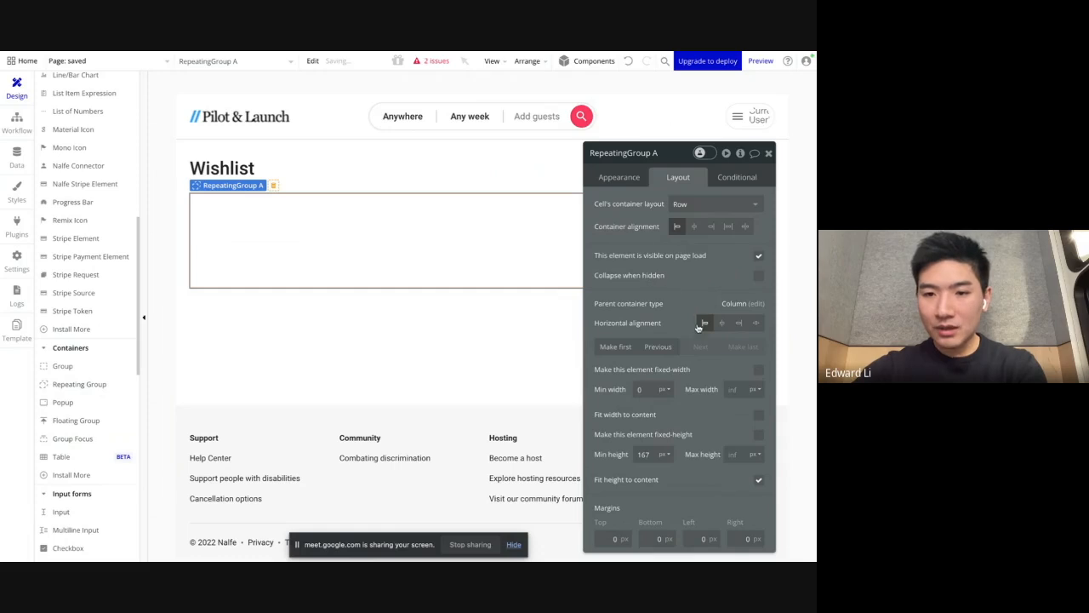
Step: Turn off the fixed number of rows and the fixed number of columns for the repeating group
left_click(619, 177)
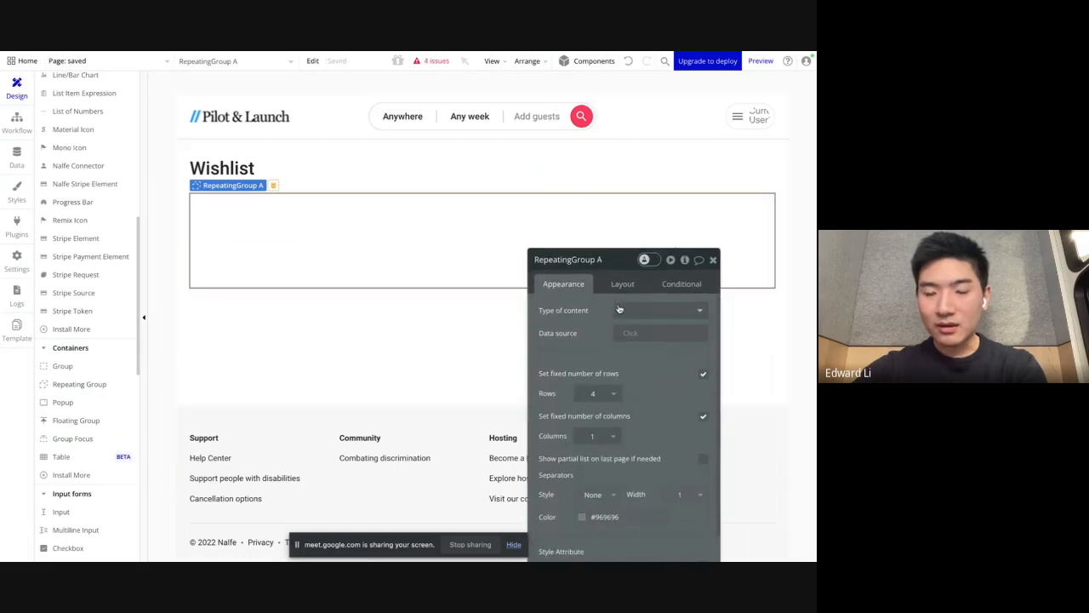
left_click_drag(584, 369, 639, 228)
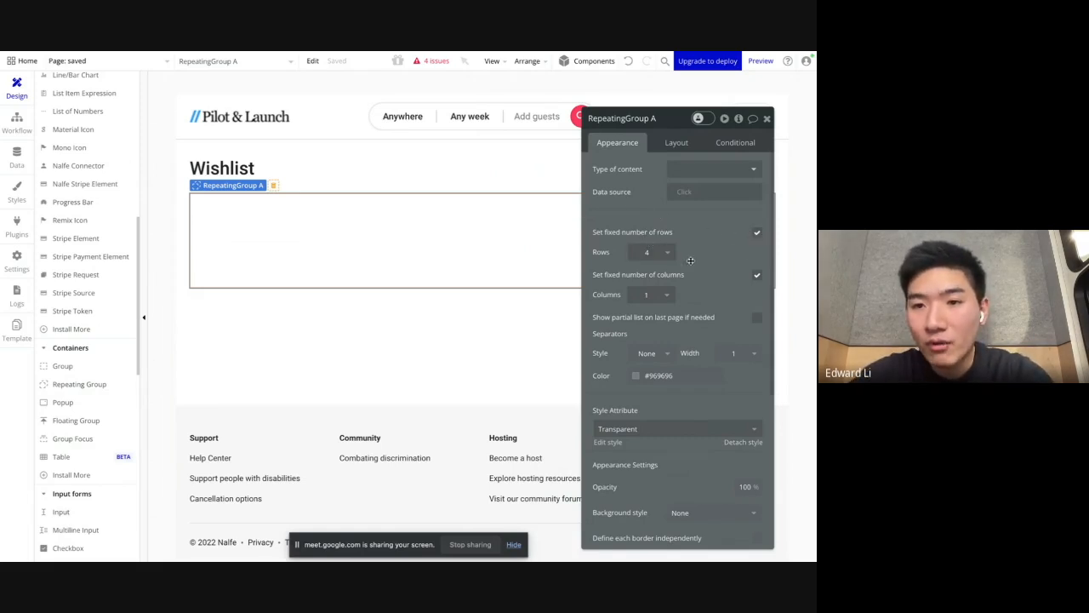
left_click(757, 232)
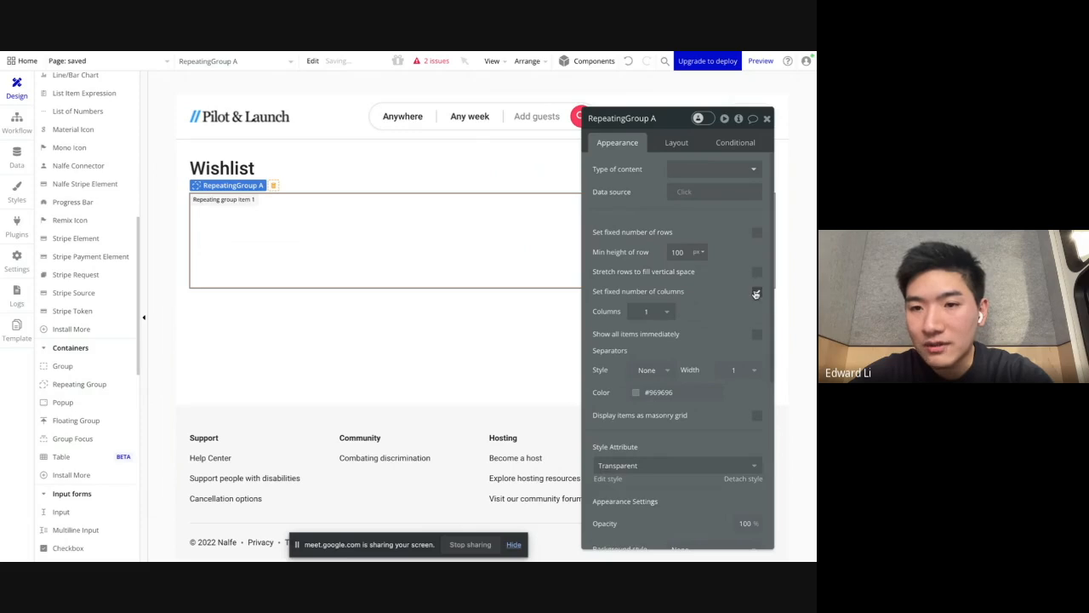
left_click(755, 292)
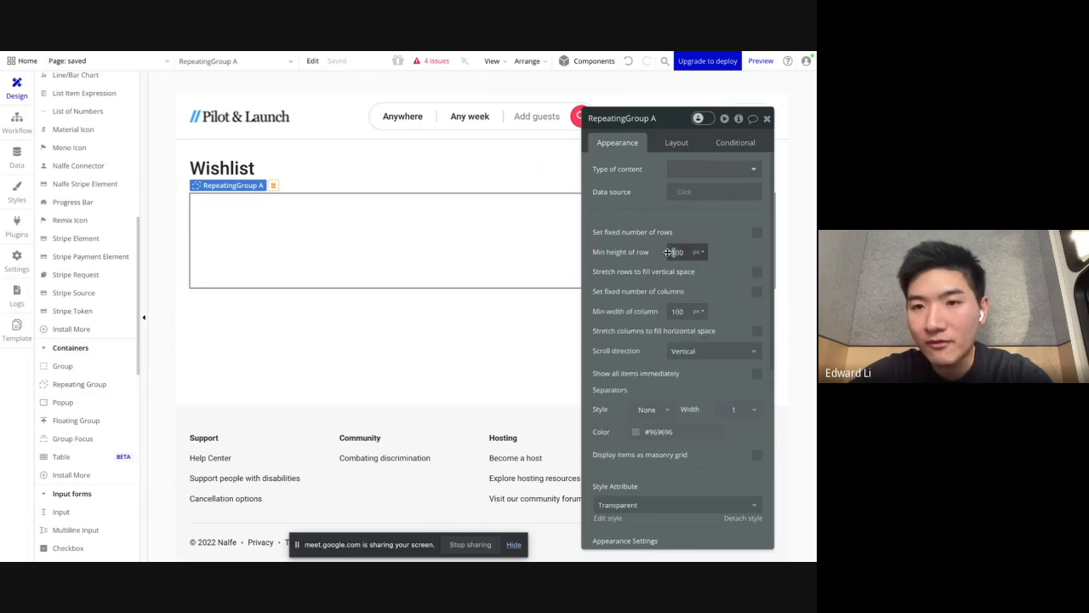
Step: Set the repeating group's minimum row height to 200 px and its minimum column width to 280 px
right_click(668, 252)
key("Escape")
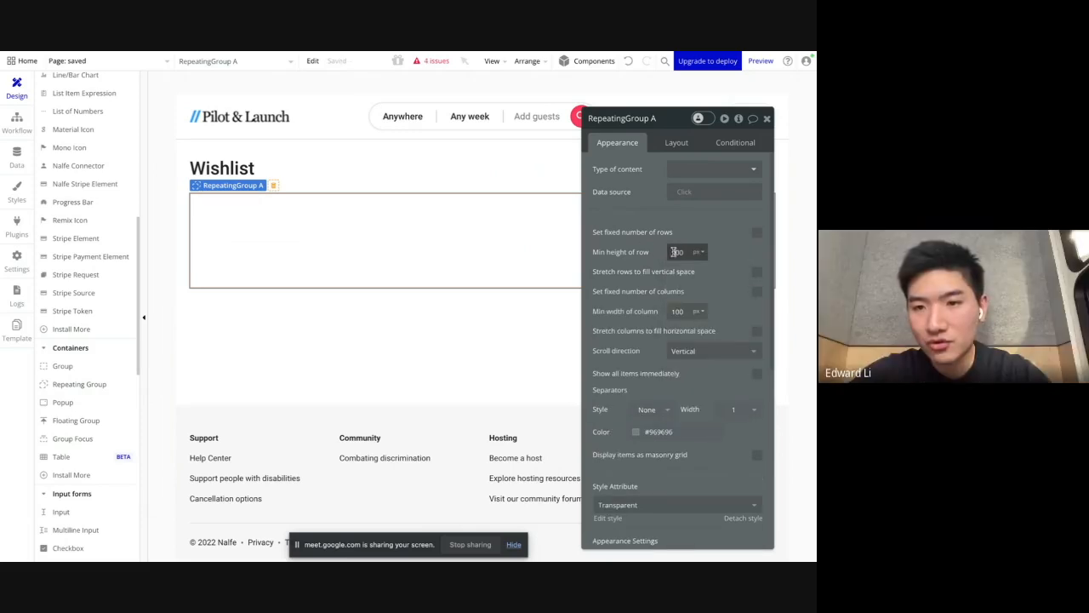
left_click(672, 310)
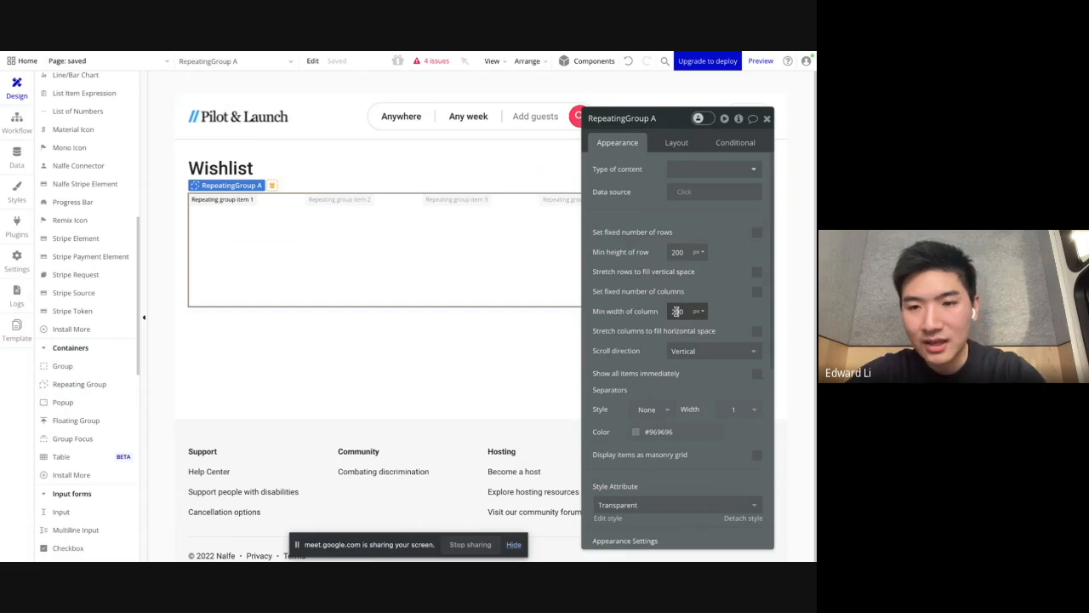
left_click(684, 280)
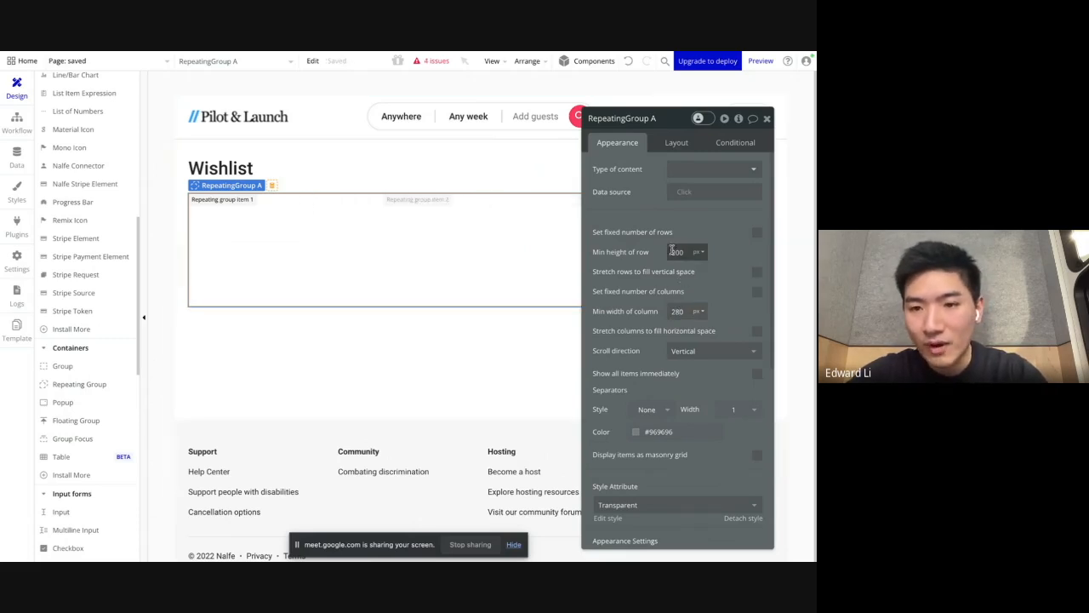
Step: Set the repeating group's type of content to listing
left_click(684, 170)
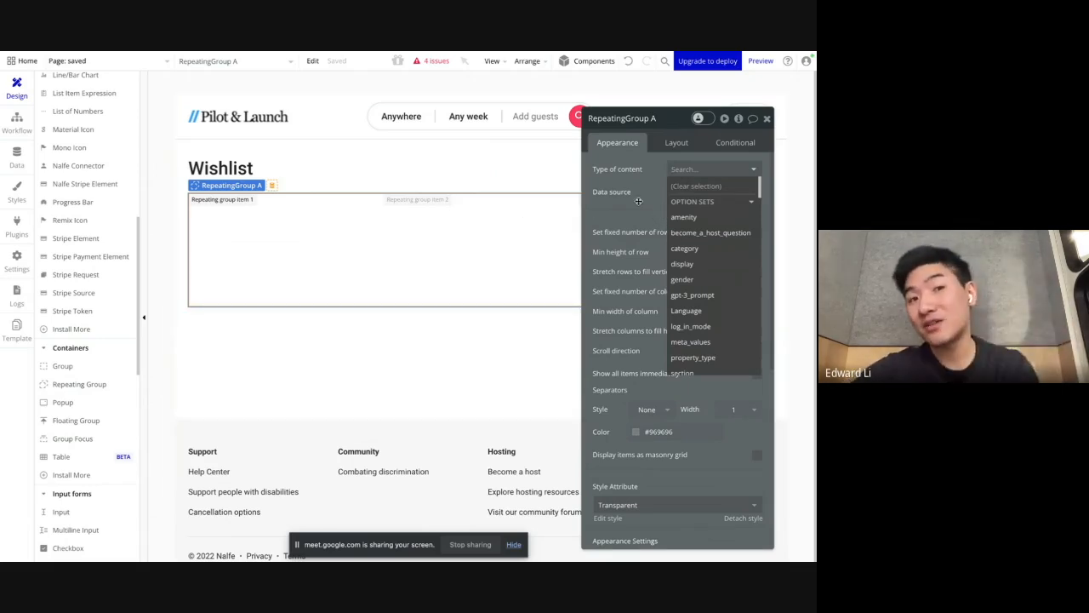
type("list")
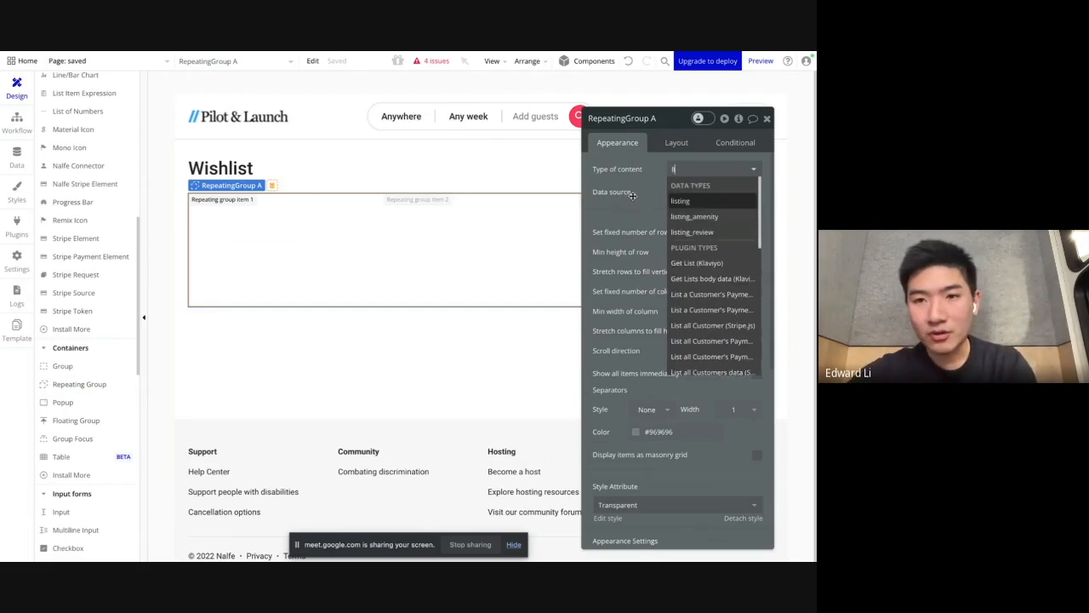
left_click(692, 204)
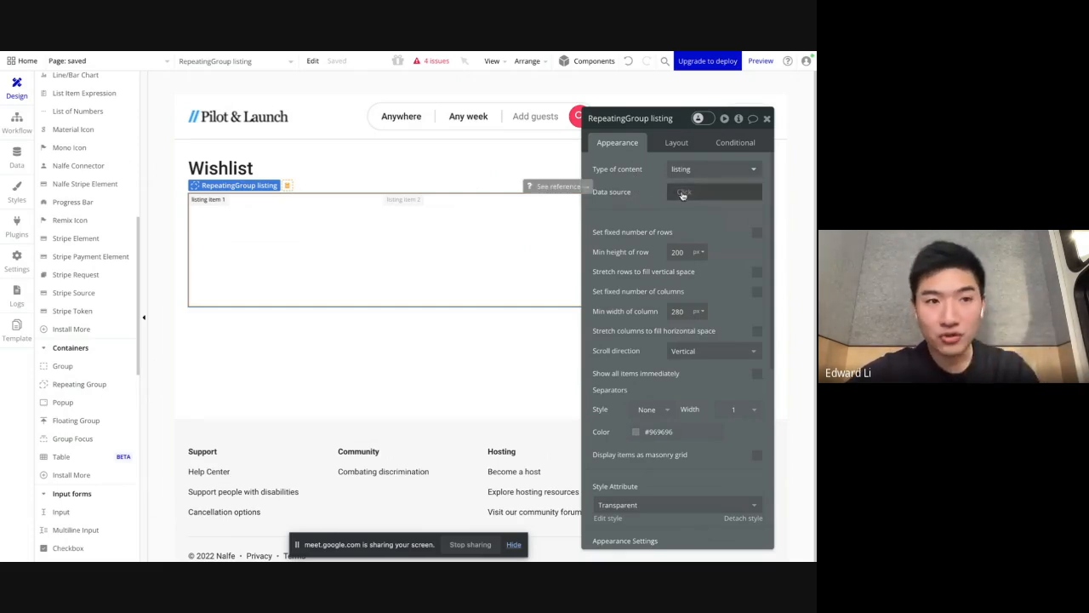
Step: Inspect the Saved_listings field of the user entry in the app data, and return to the page design without editing it
left_click(16, 157)
left_click(253, 228)
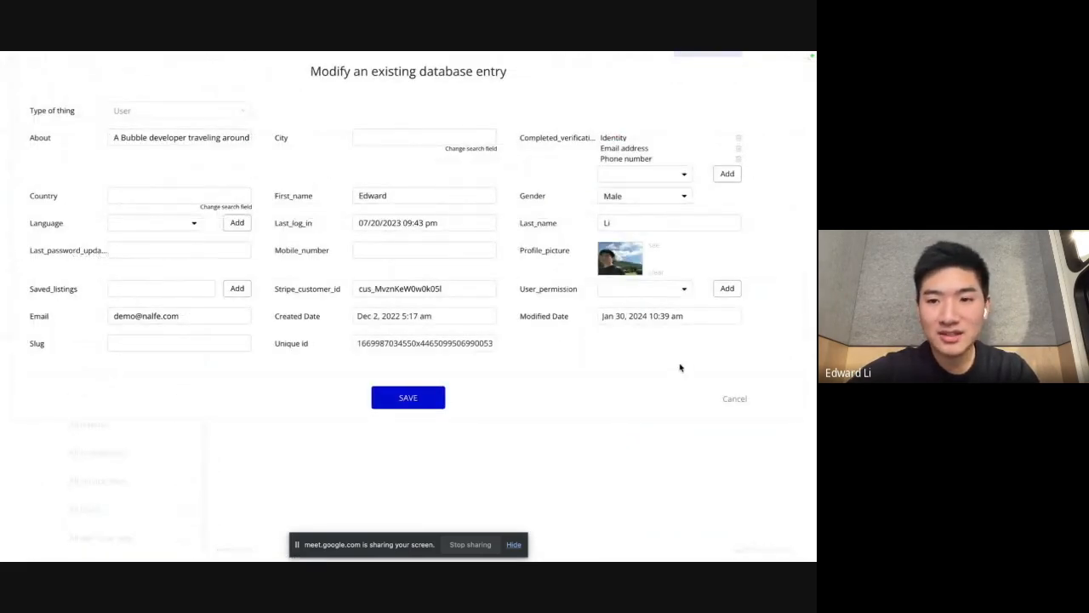
left_click(734, 400)
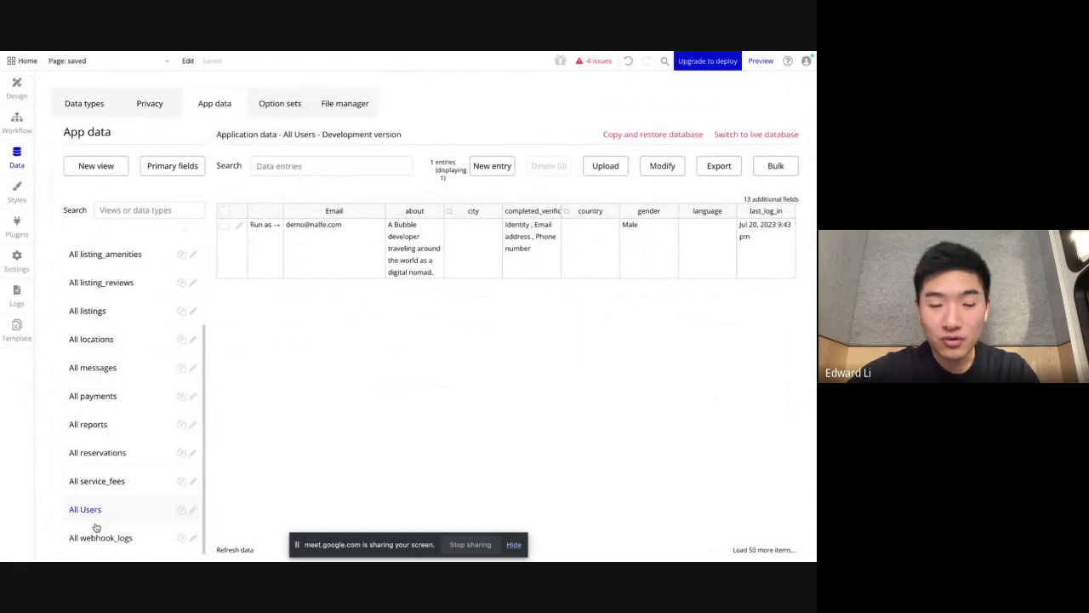
left_click(16, 86)
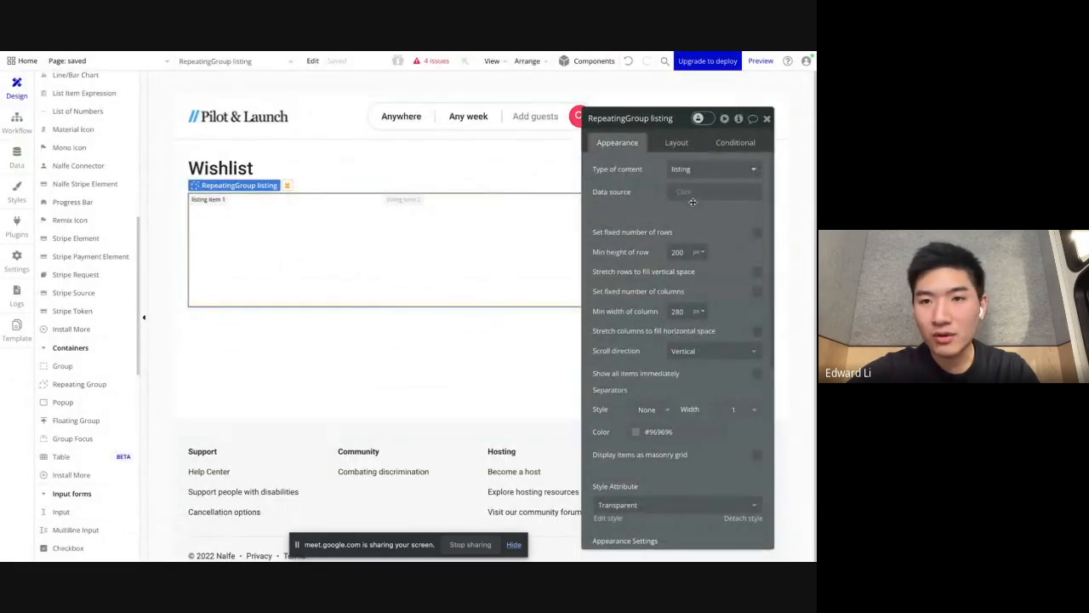
Step: Set the repeating group's data source to Current User's saved_listings
left_click(693, 200)
left_click(705, 253)
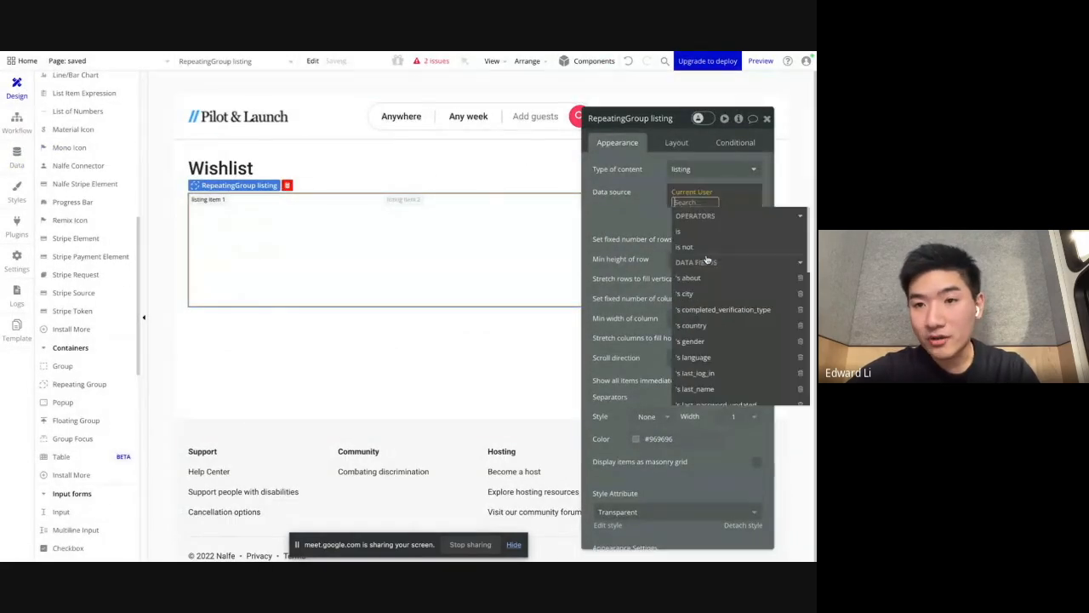
type("save")
left_click(710, 239)
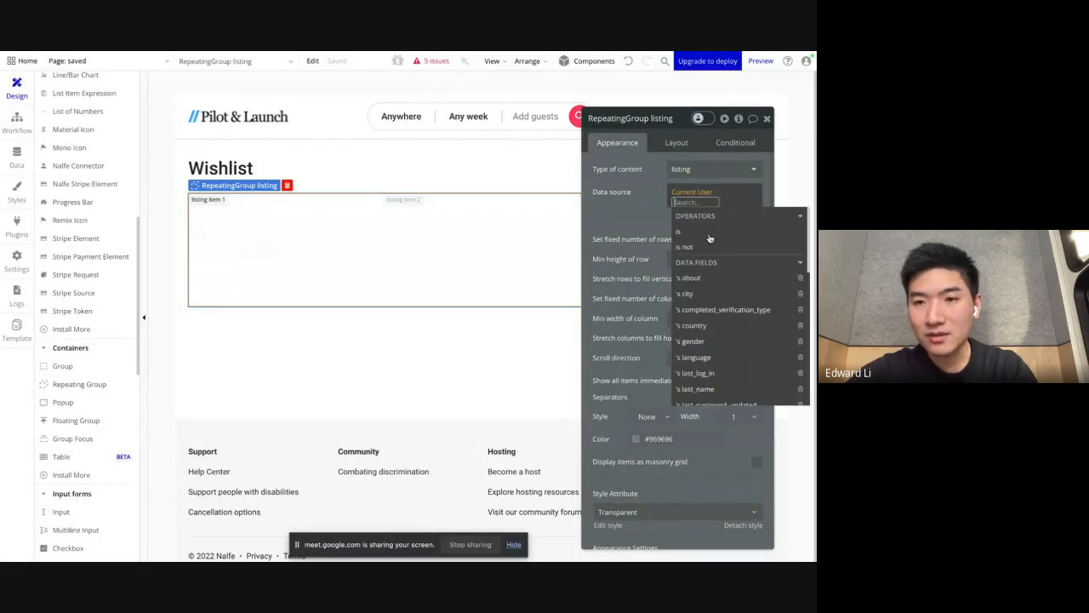
left_click(718, 199)
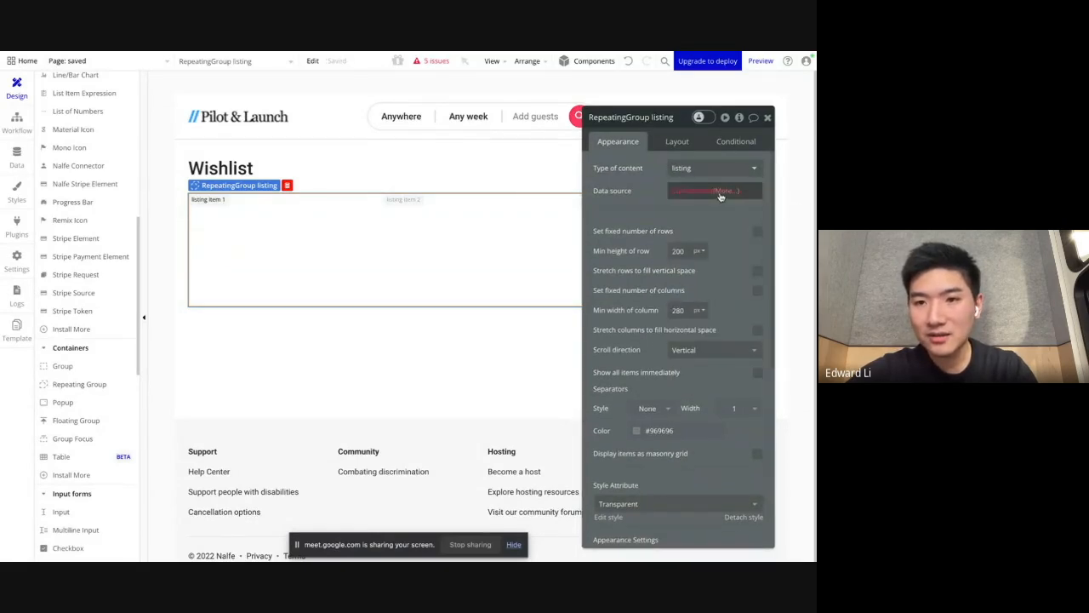
type("sa")
left_click(718, 231)
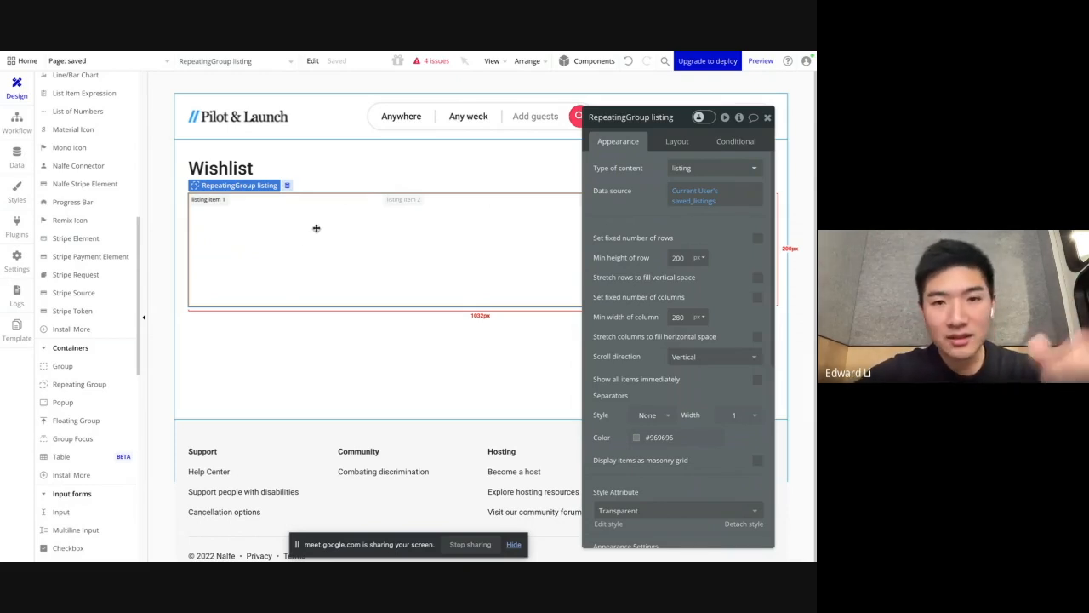
Step: Preview the app to check the saved page, and return to the Bubble editor
left_click(765, 63)
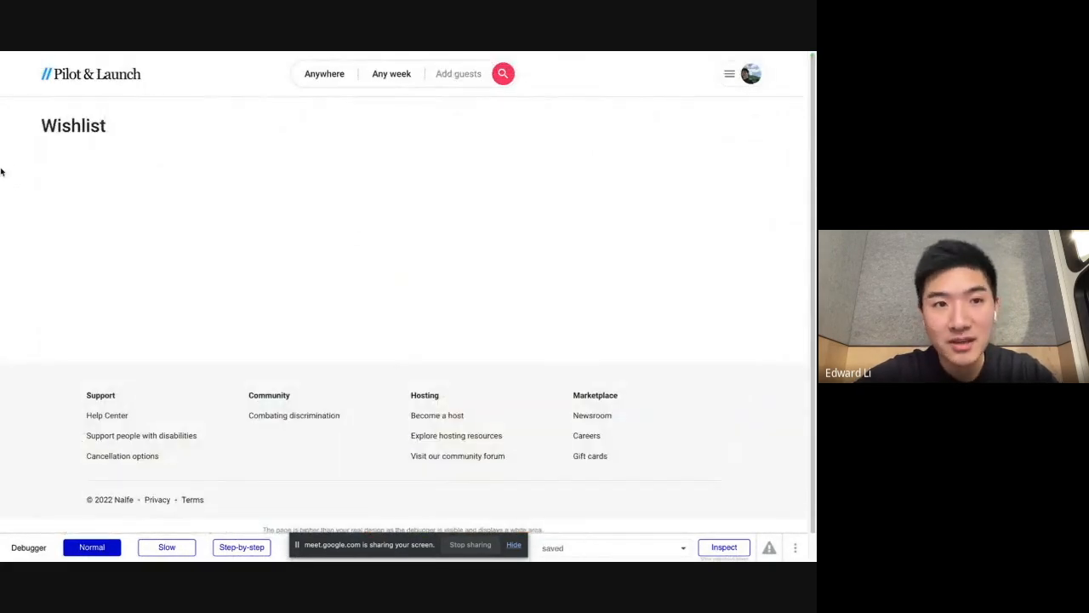
mouse_move(0, 172)
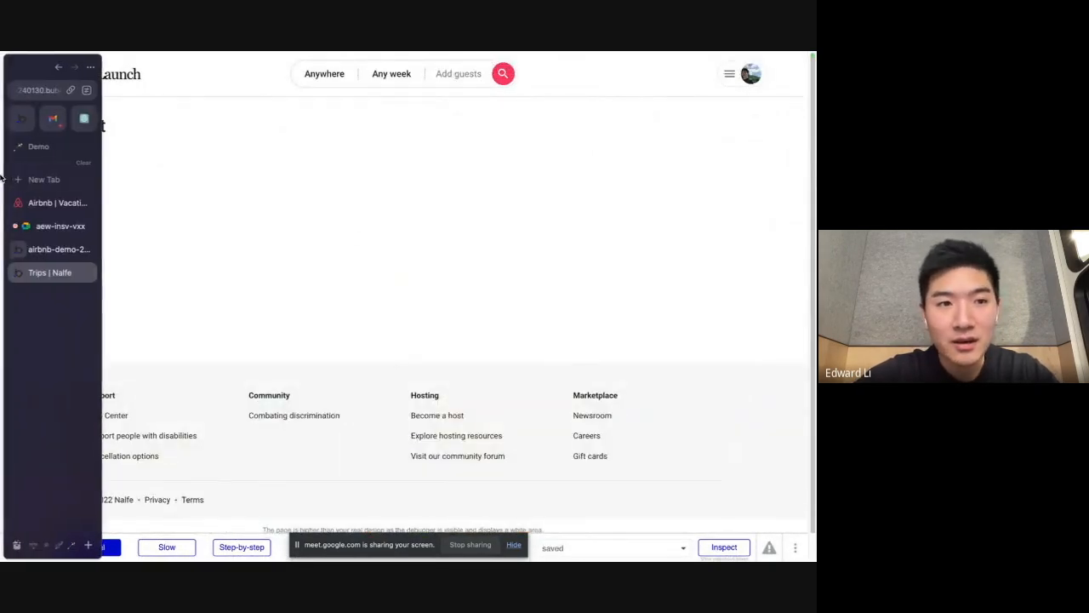
left_click(42, 249)
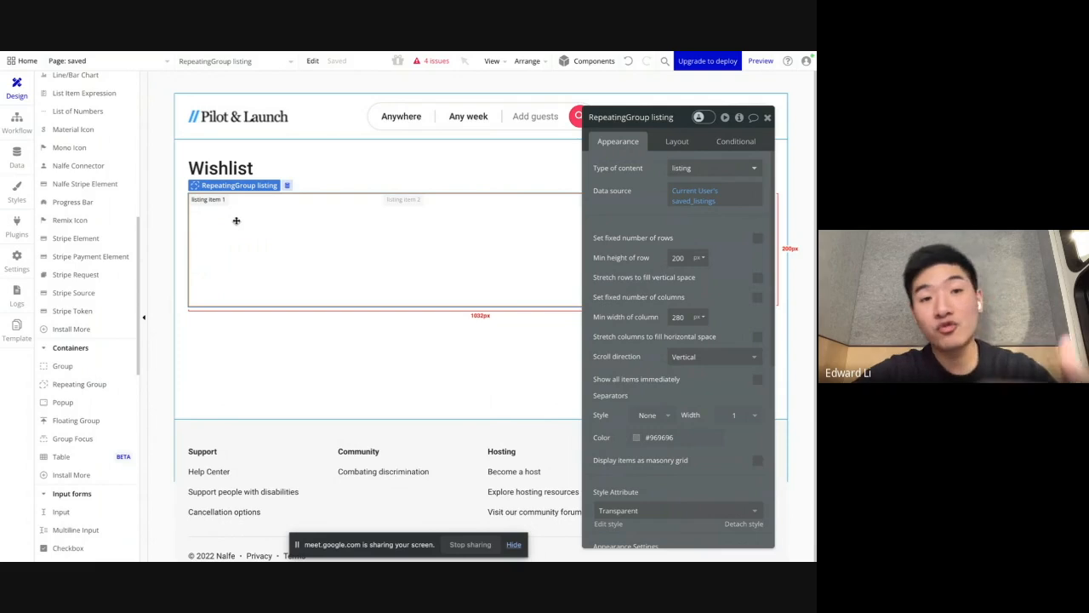
Step: Look up the e_listing reusable element and the listing grid on the index page, ending back on the saved page
scroll(100, 205, "up", 10)
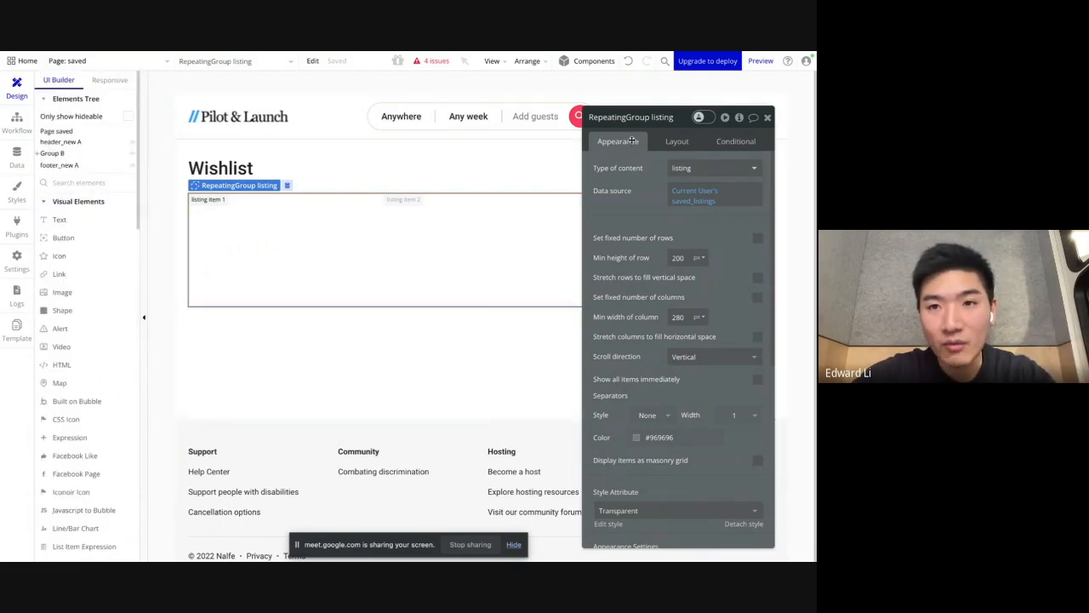
scroll(85, 269, "down", 10)
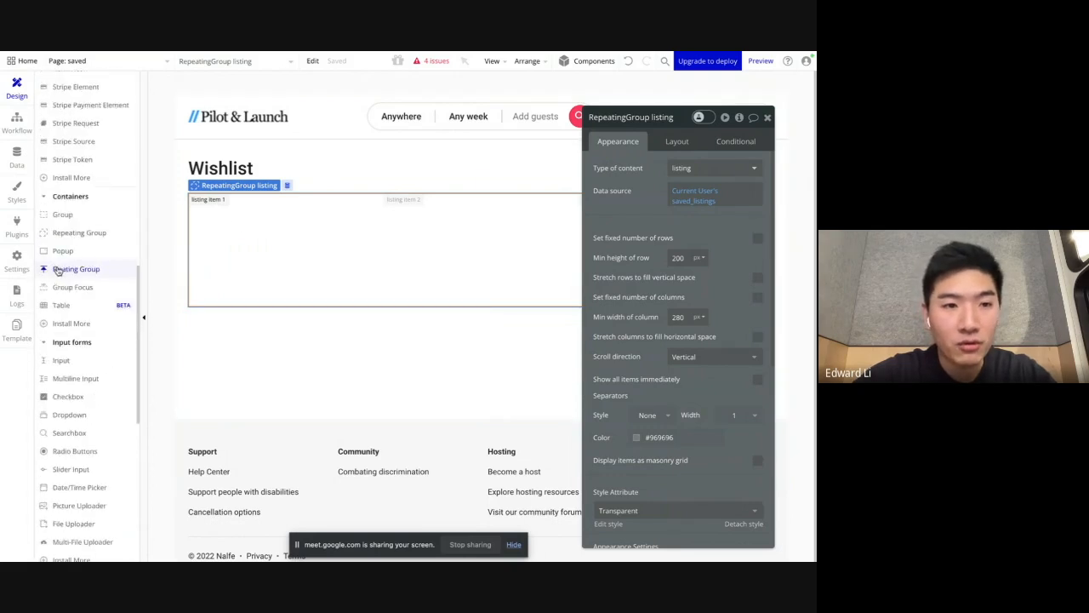
scroll(68, 270, "down", 8)
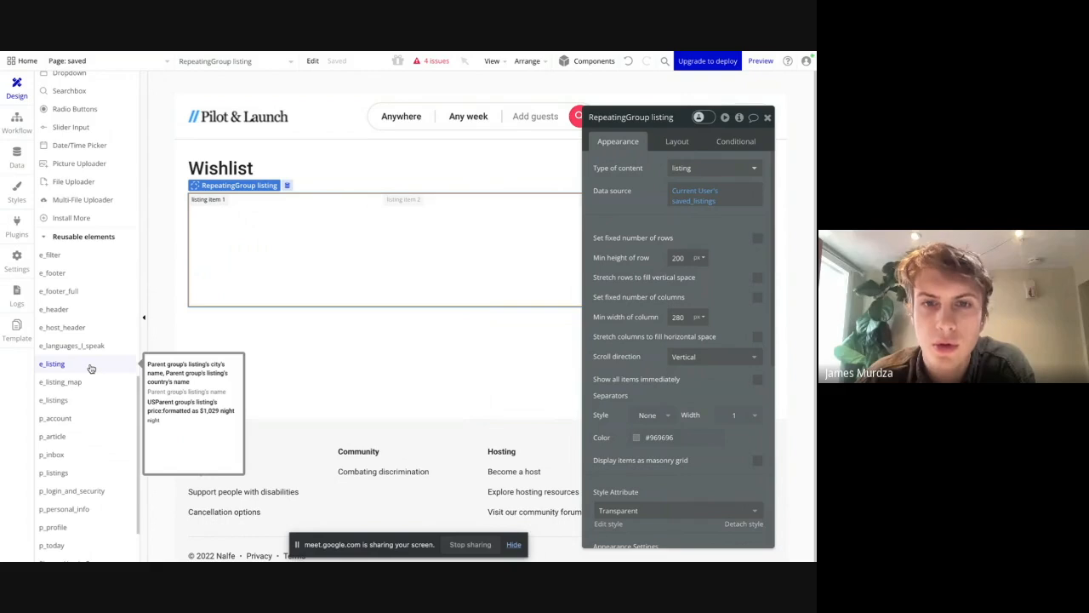
left_click(89, 366)
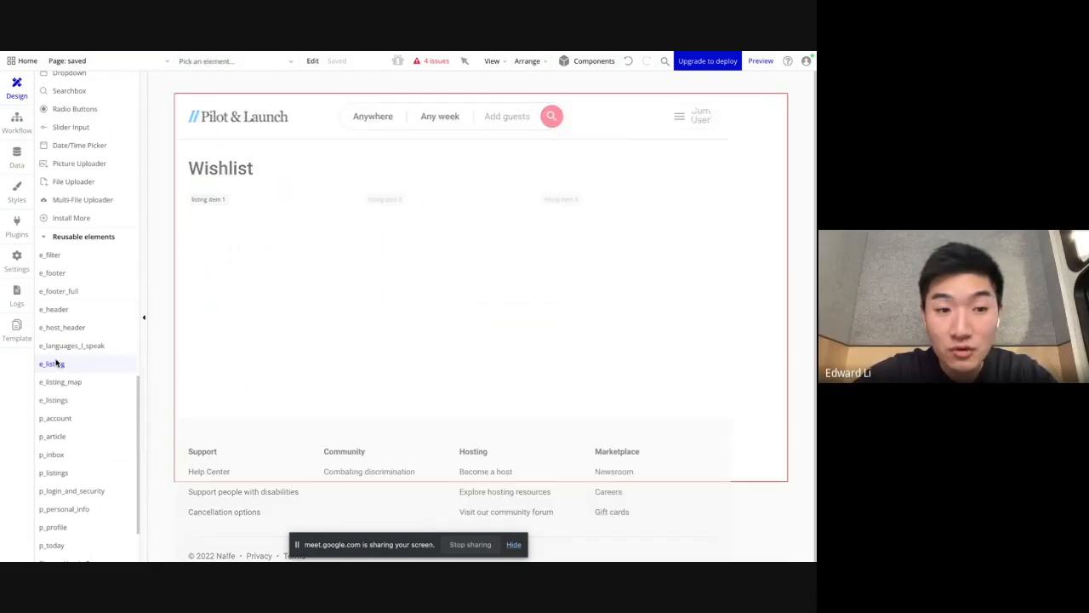
left_click(117, 63)
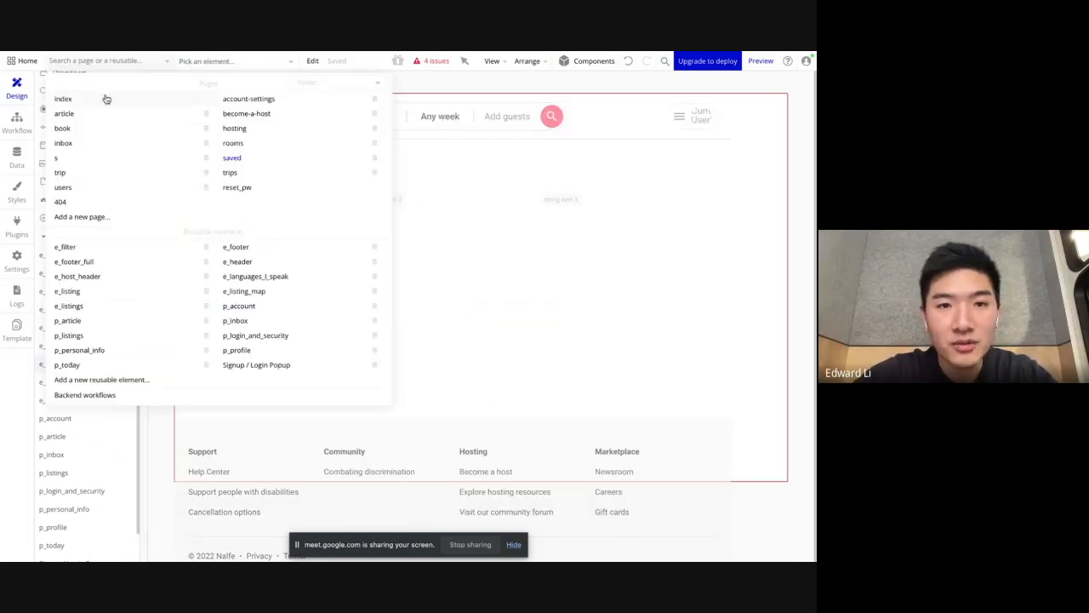
left_click(107, 99)
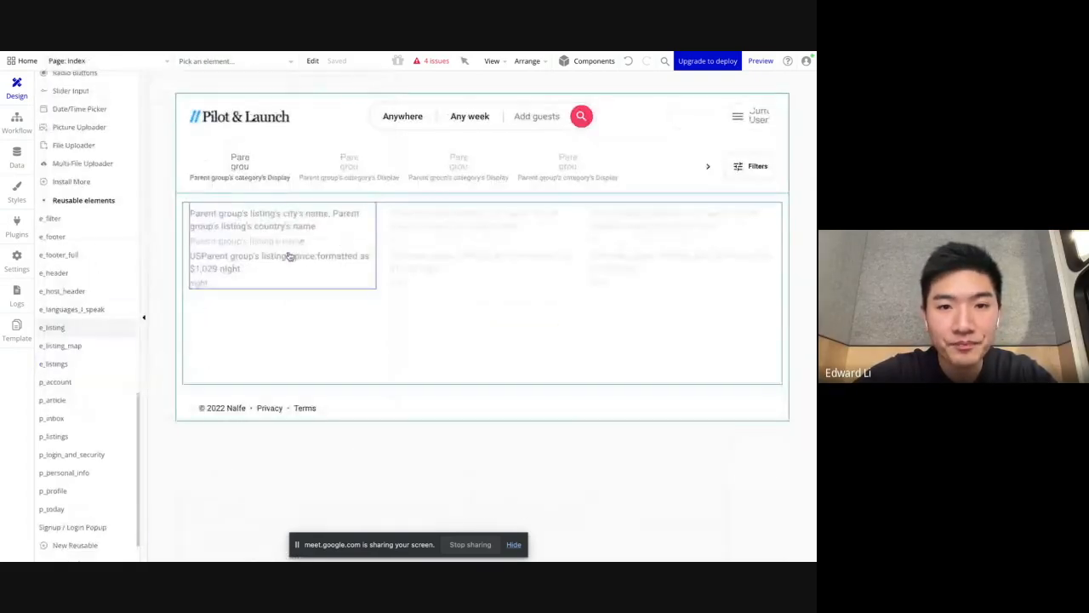
left_click(156, 65)
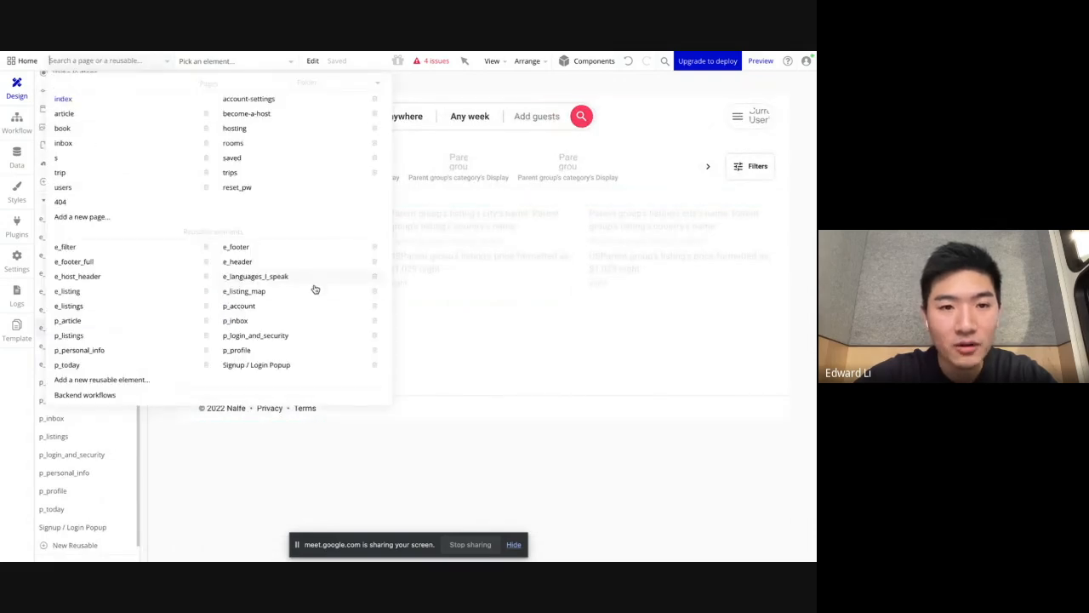
left_click(234, 157)
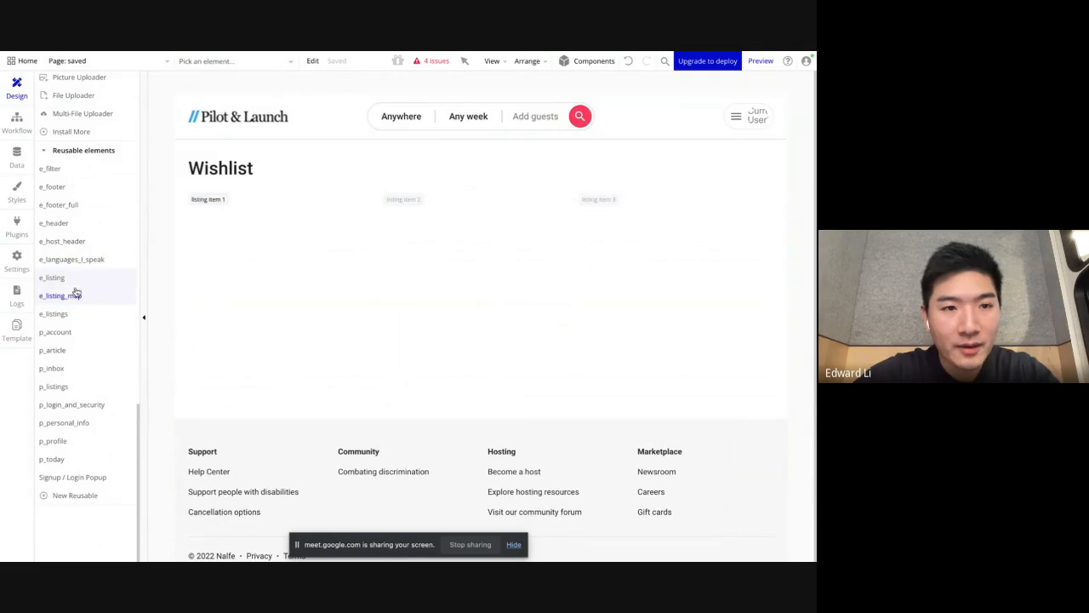
Step: Place the e_listing reusable element in the repeating group's first cell and set its left and right margins to 16 px
left_click_drag(70, 281, 317, 277)
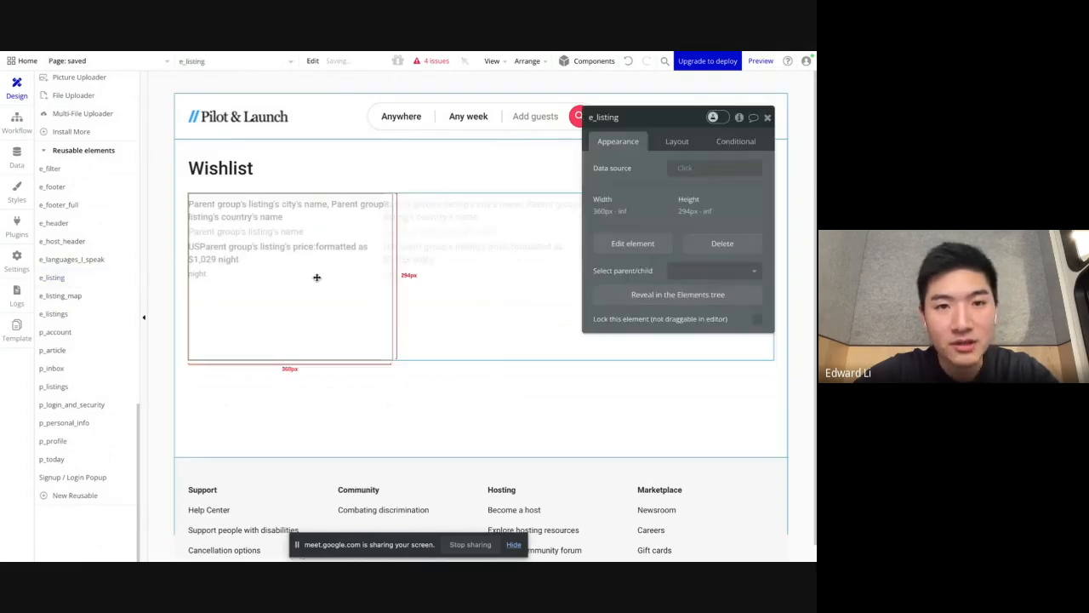
left_click(677, 141)
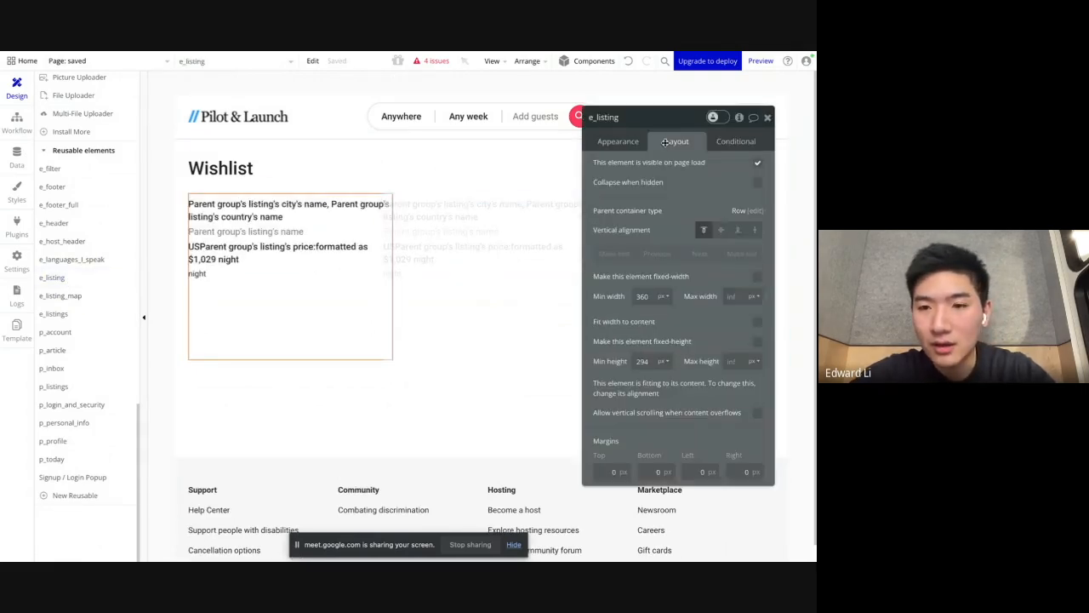
left_click(703, 471)
type("1")
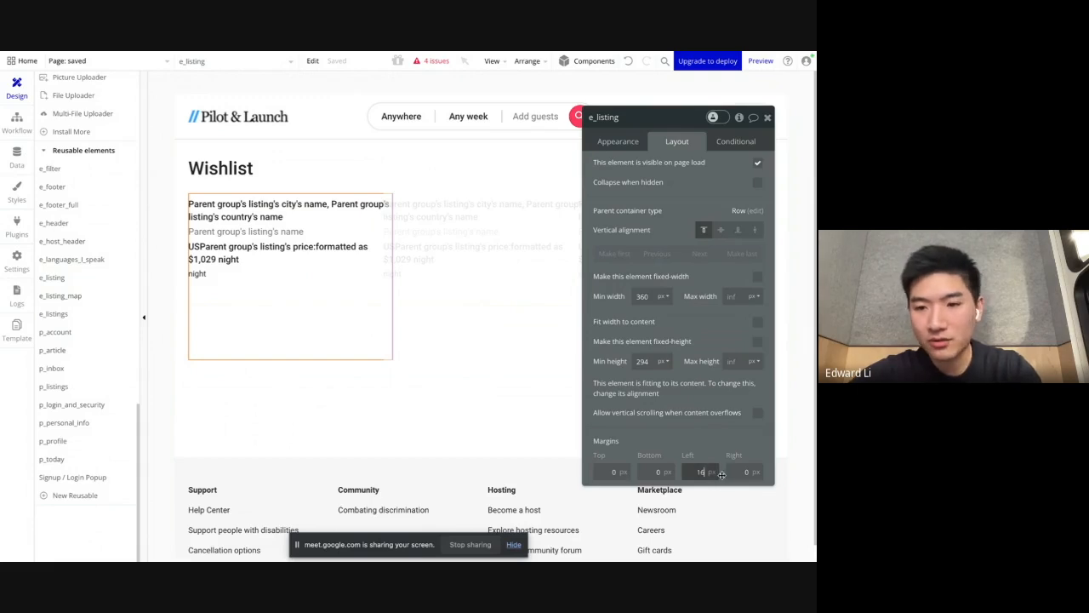
type("6")
left_click(739, 472)
left_click(738, 454)
Step: Set the left and right margins of the listing repeating group to -16 px
left_click(409, 258)
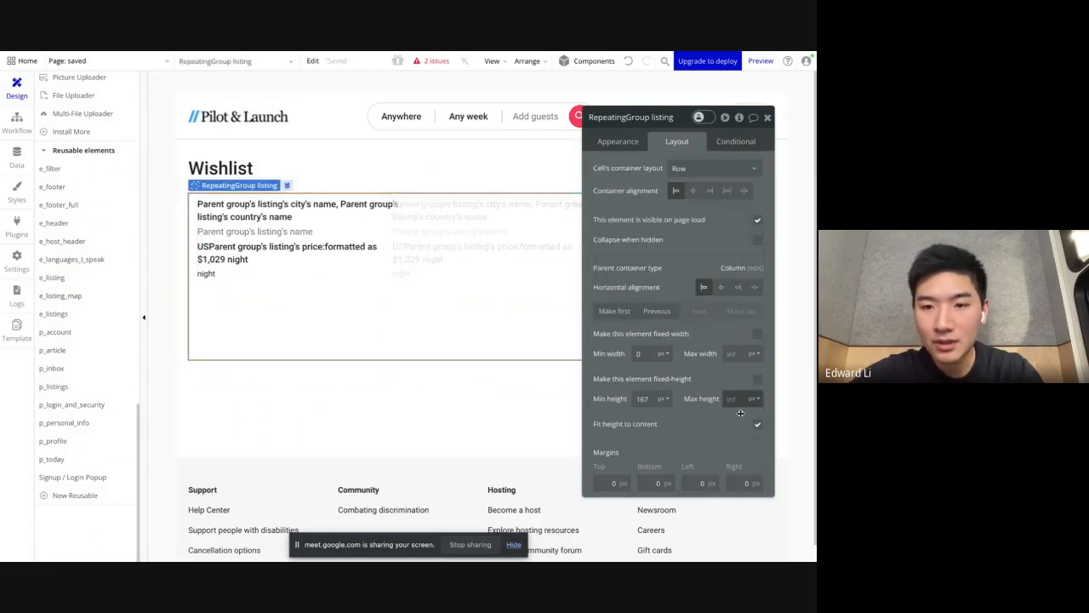
left_click(710, 482)
key("BackSpace")
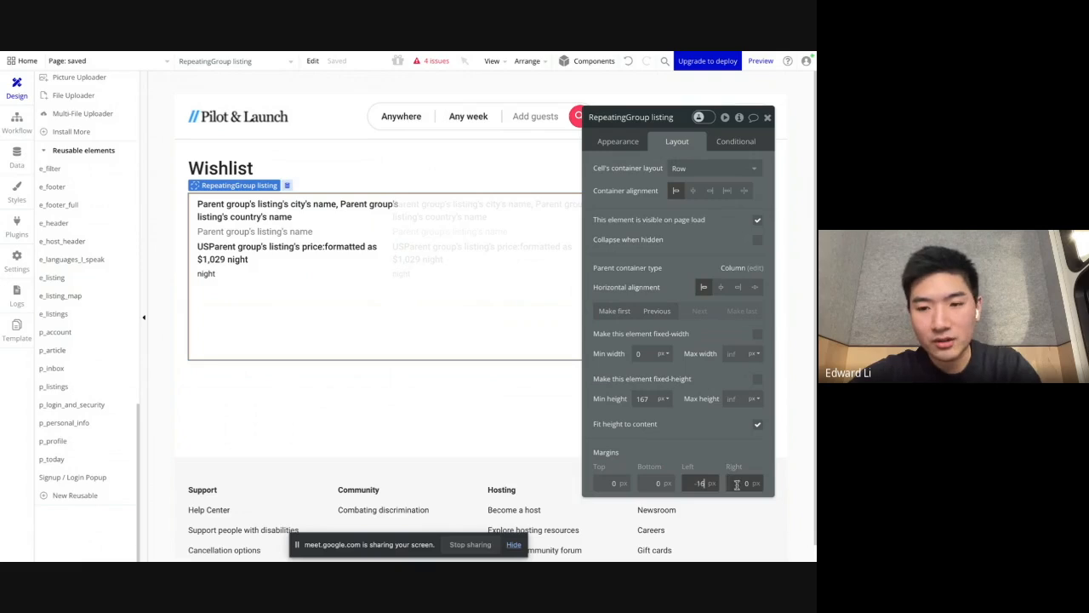
left_click(738, 483)
type("-16")
Step: Set e_listing's bottom margin to 16 px and its data source to Current cell's listing
left_click(343, 282)
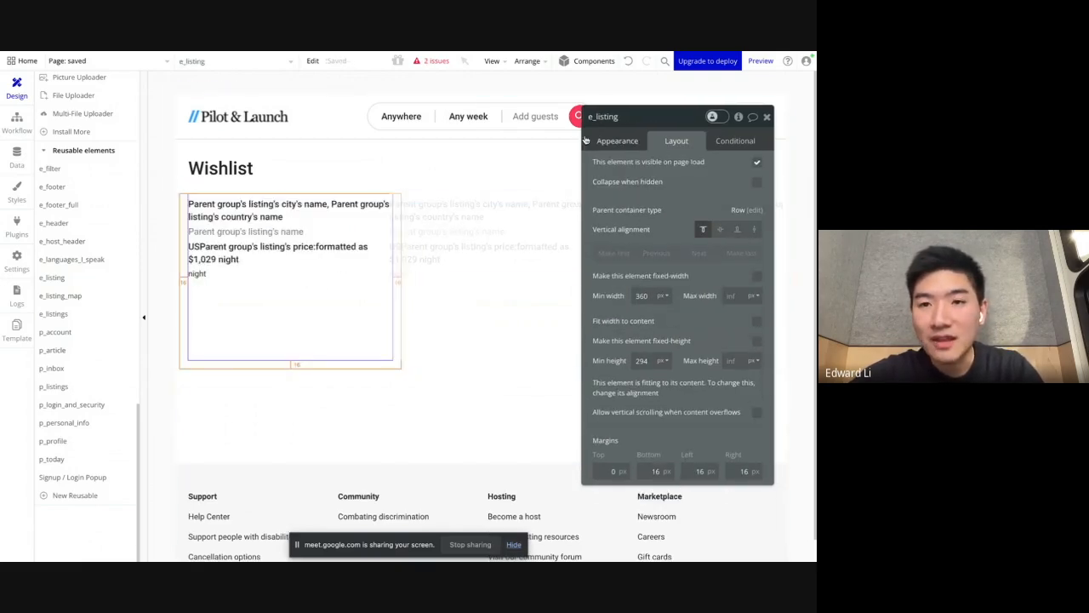
left_click(618, 141)
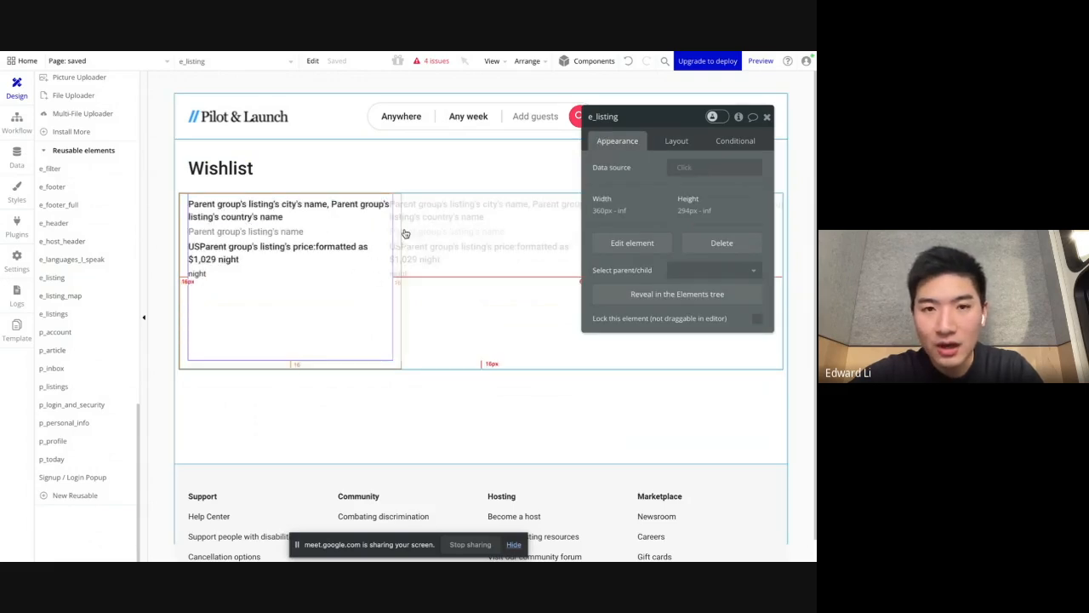
left_click(695, 169)
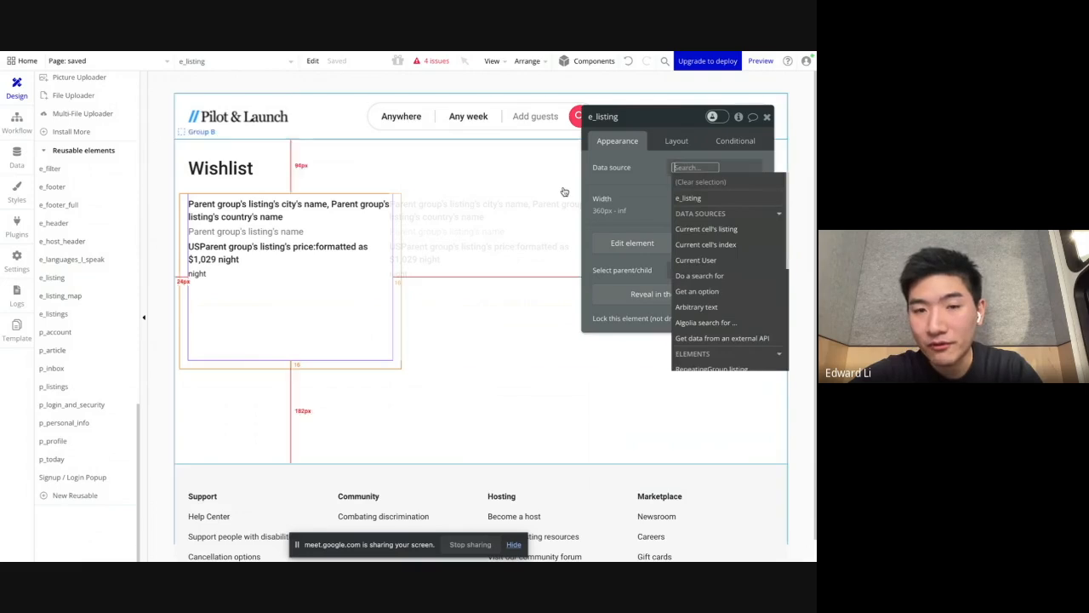
left_click(700, 230)
left_click(652, 200)
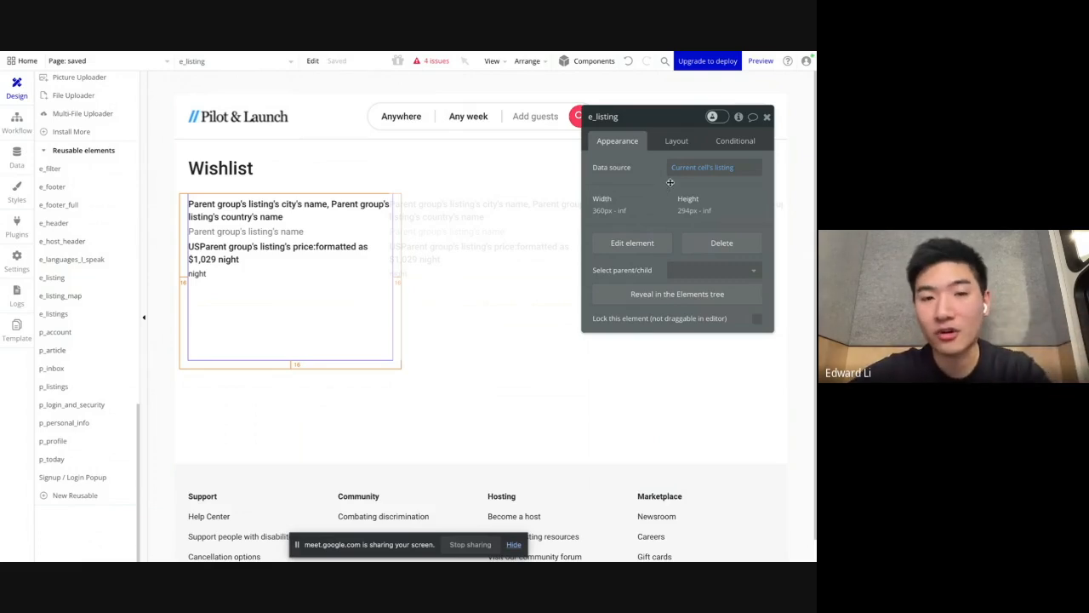
Step: Switch to the running app preview to check the Wishlist page
left_click(475, 249)
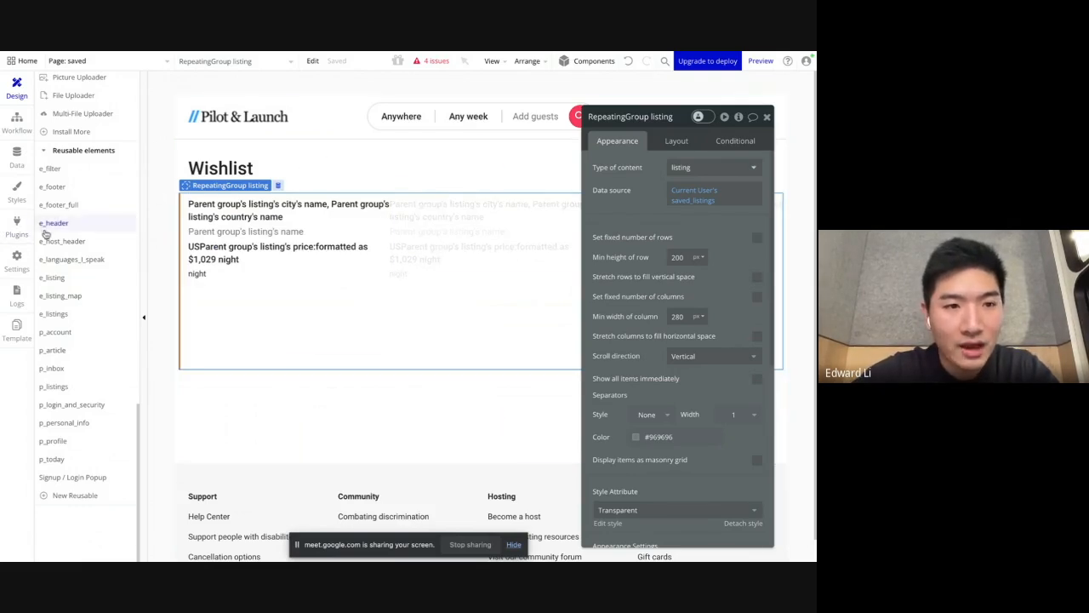
mouse_move(3, 166)
left_click(49, 271)
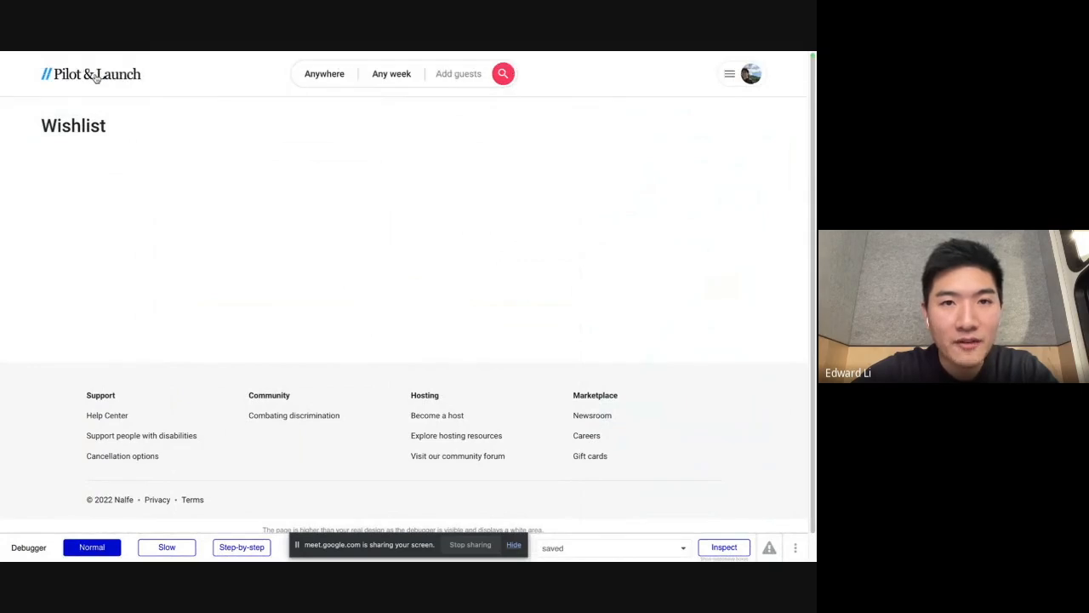
Step: Open the app's home page and save the first four listings with their heart icons
left_click(97, 78)
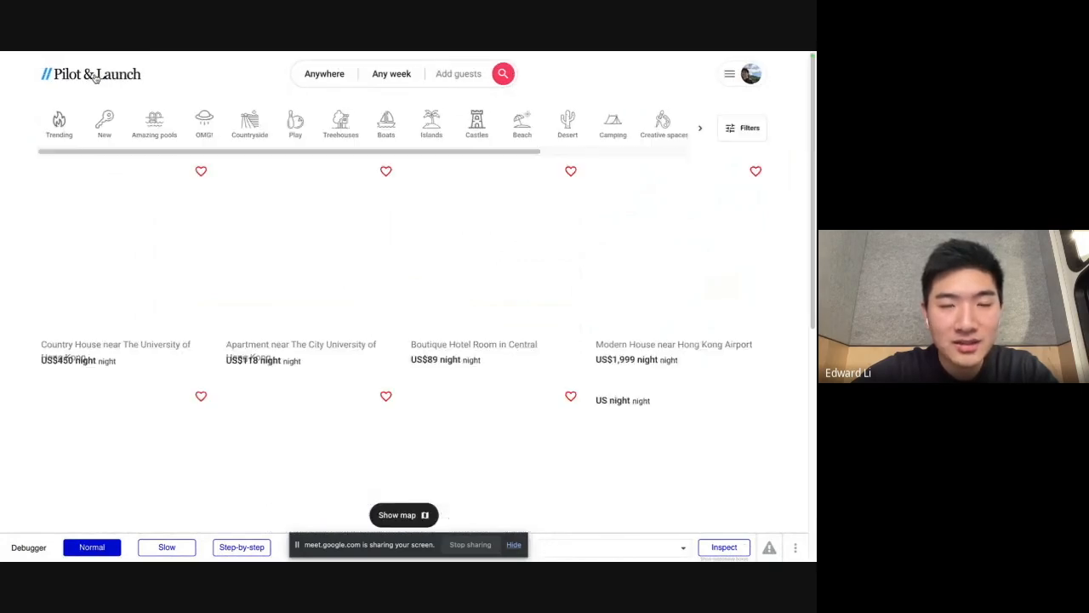
left_click(200, 172)
left_click(386, 172)
left_click(571, 171)
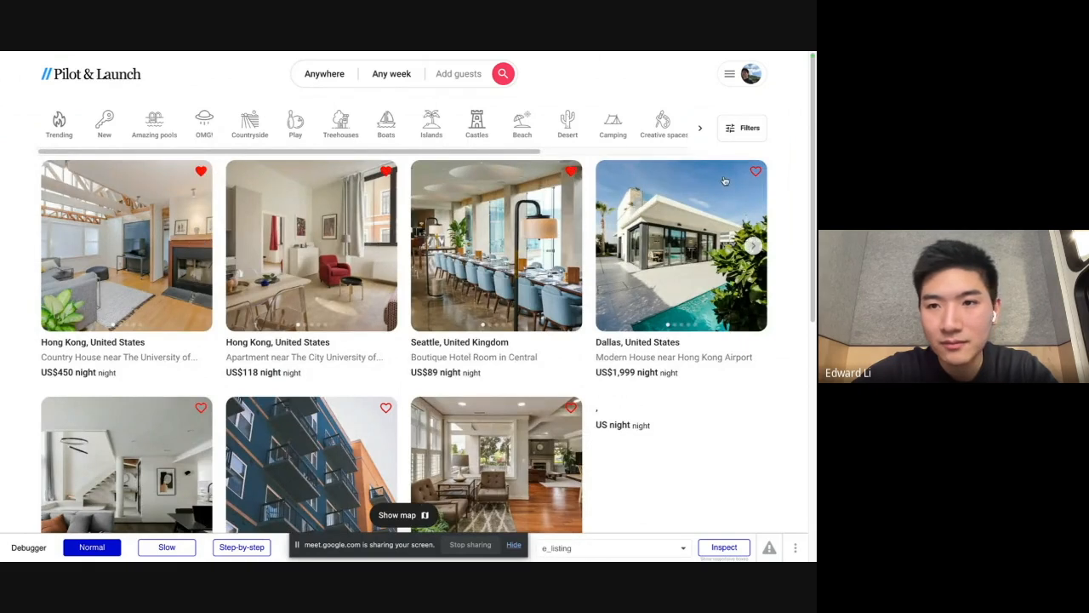
left_click(756, 172)
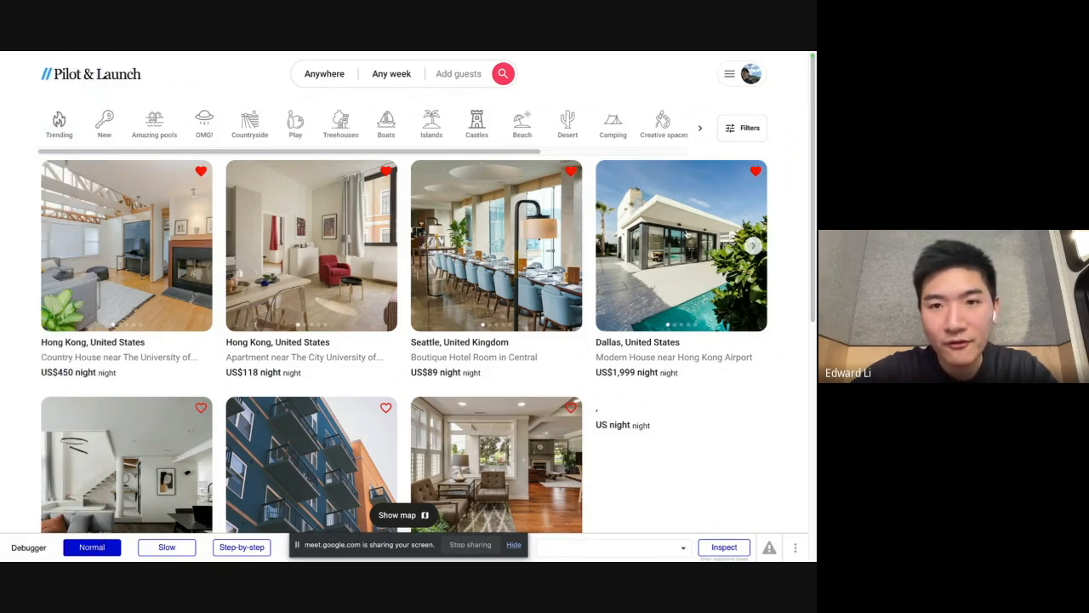
Step: Return to the Bubble editor and preview the saved page to check the saved listings in the Wishlist
mouse_move(3, 202)
left_click(51, 249)
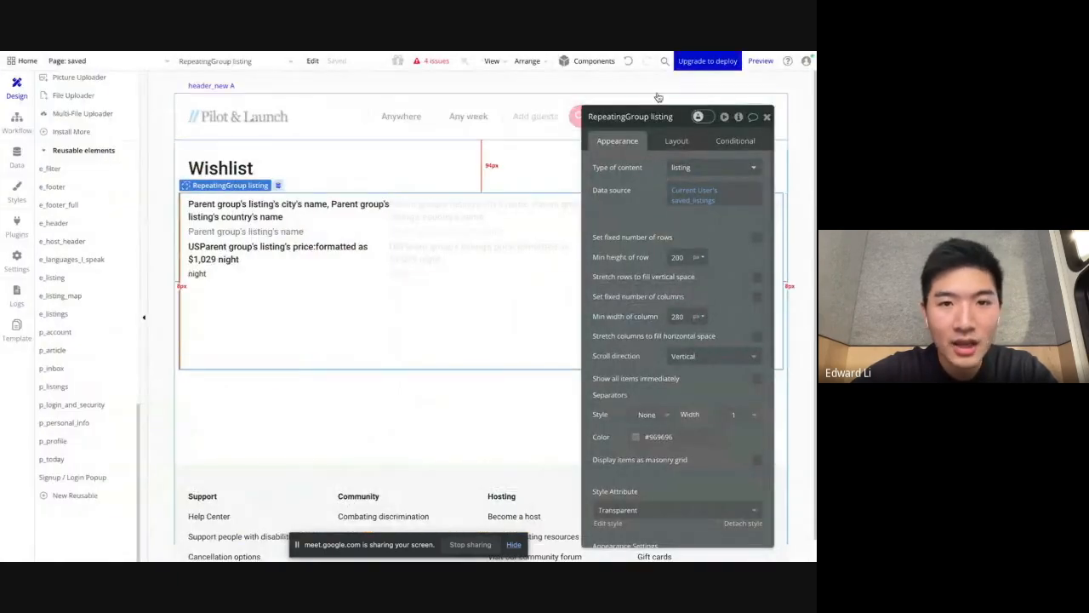
left_click(761, 62)
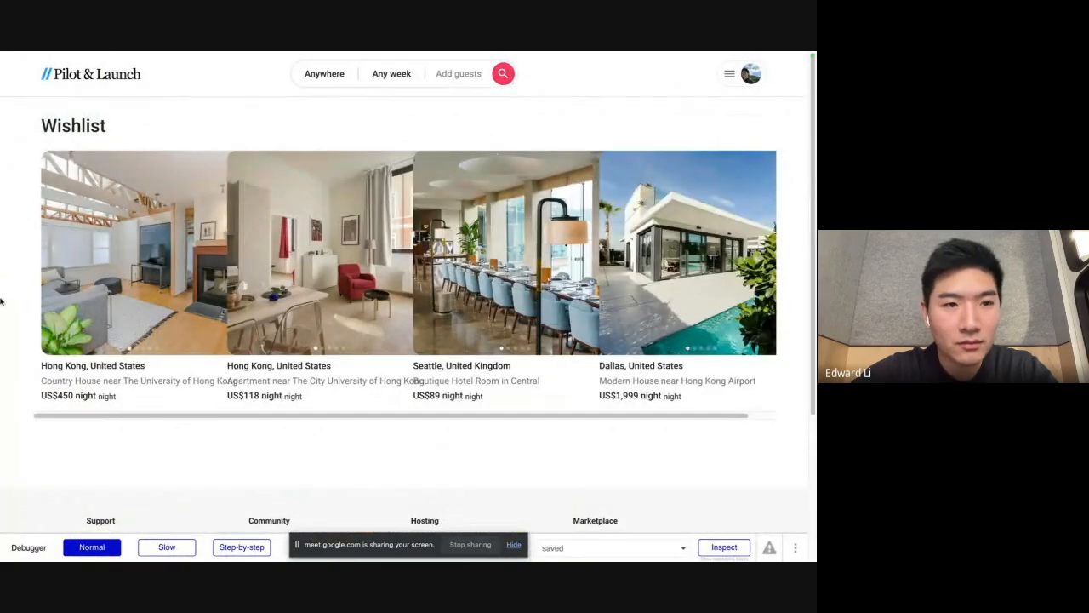
Step: Back in the editor, set e_listing's minimum width to 0 px and return to the Wishlist preview
mouse_move(4, 300)
left_click(51, 249)
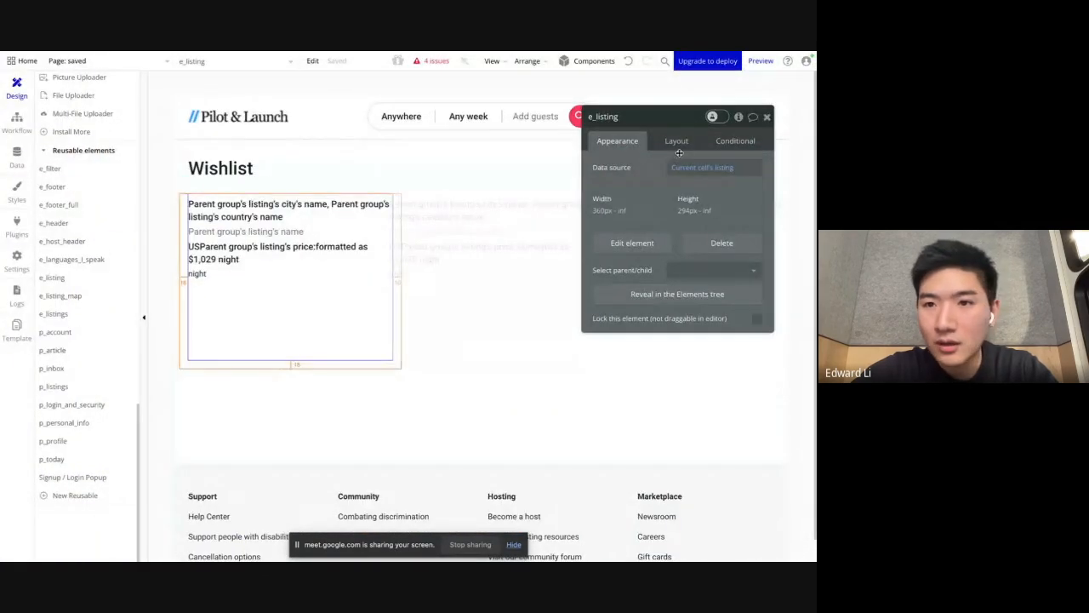
left_click(677, 144)
type("0")
left_click(649, 361)
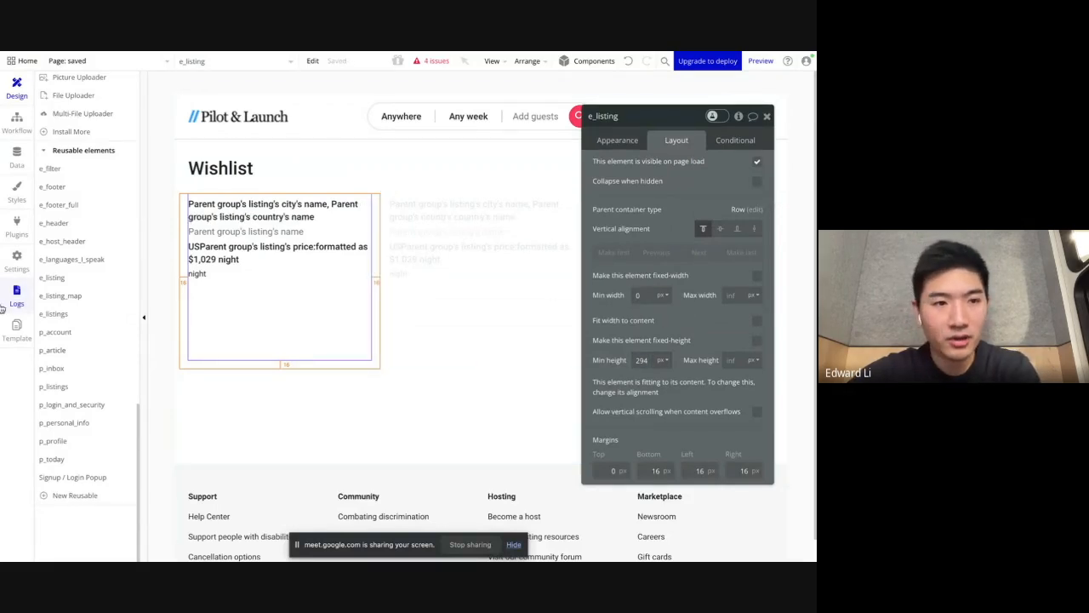
mouse_move(4, 310)
left_click(31, 272)
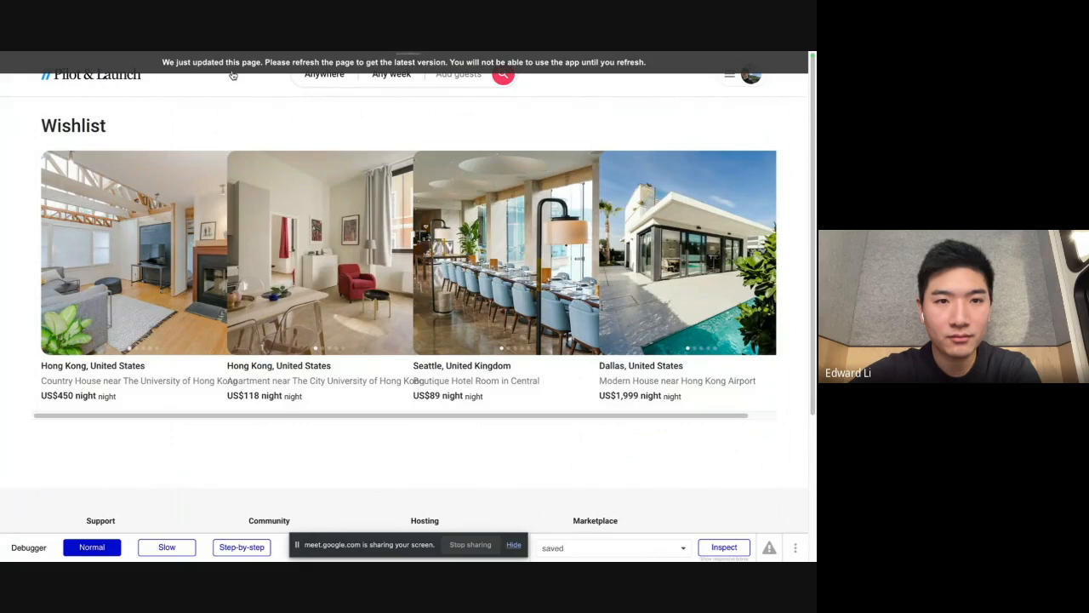